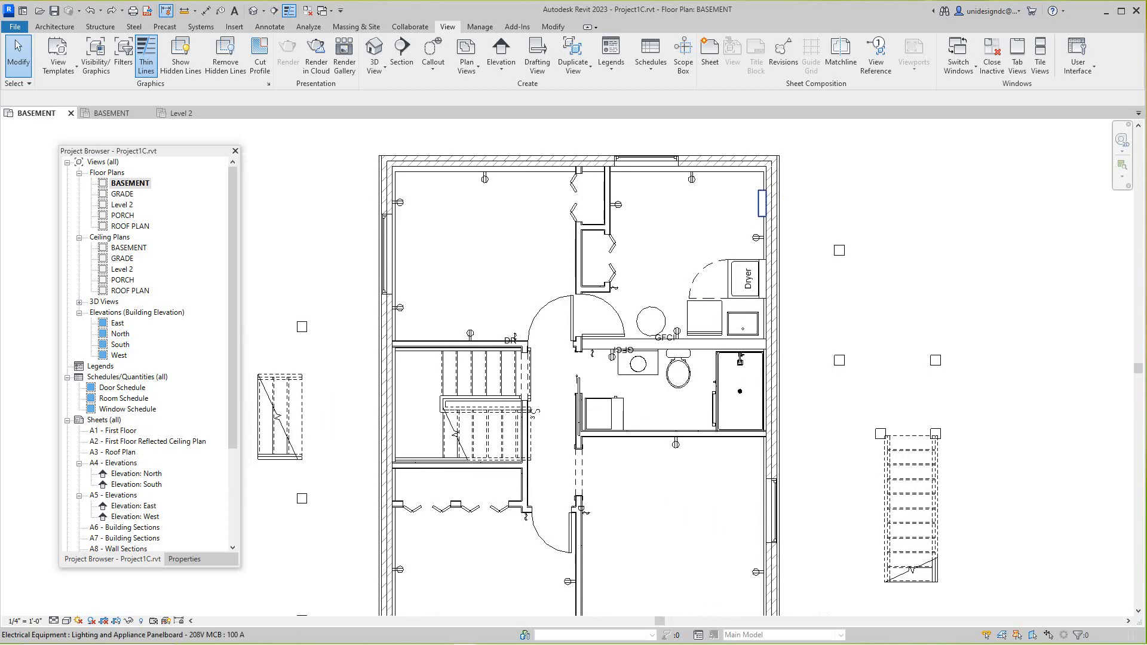
- Inspect the panelboard on the laundry room's exterior wall and the duplex and GFCI receptacles in the basement plan
scroll(762, 203, "up", 3)
left_click(766, 202)
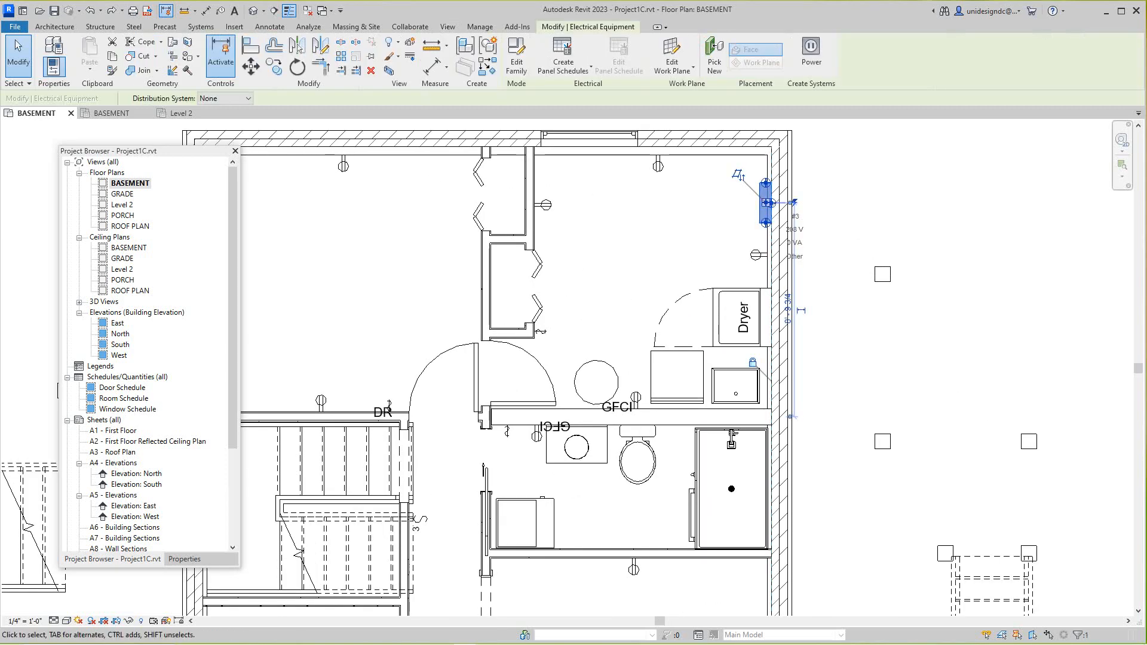
key("Escape")
left_click(657, 160)
key("Escape")
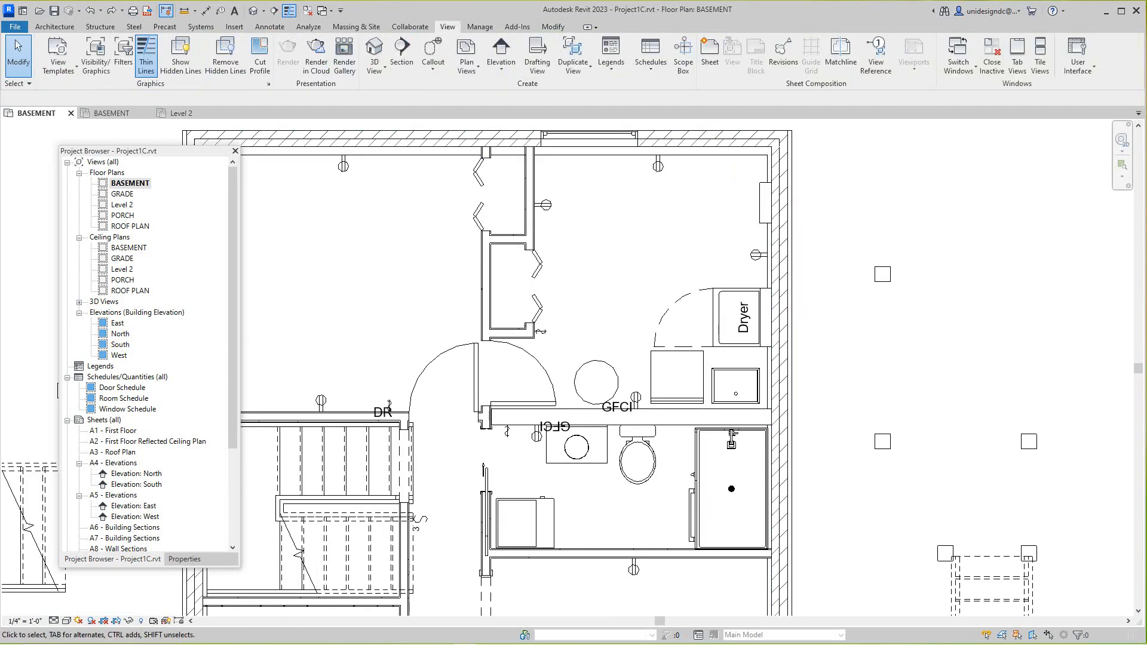
left_click(755, 256)
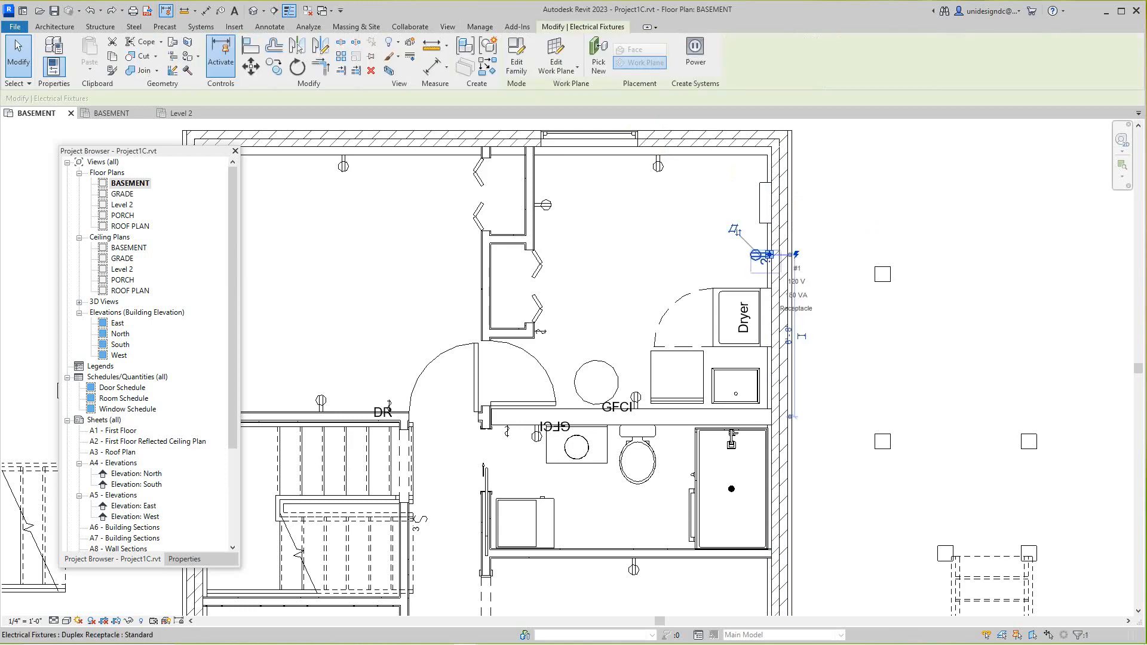
key("Escape")
scroll(644, 265, "down", 2)
middle_click_drag(644, 265, 672, 248)
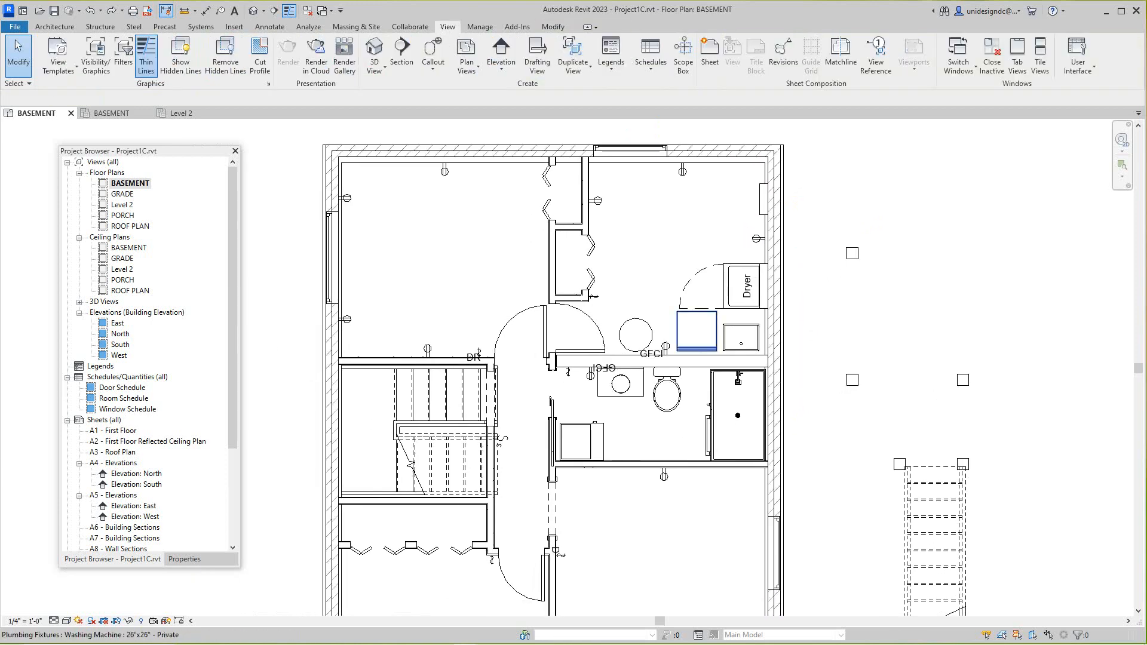
scroll(669, 342, "up", 2)
left_click(661, 351)
key("Escape")
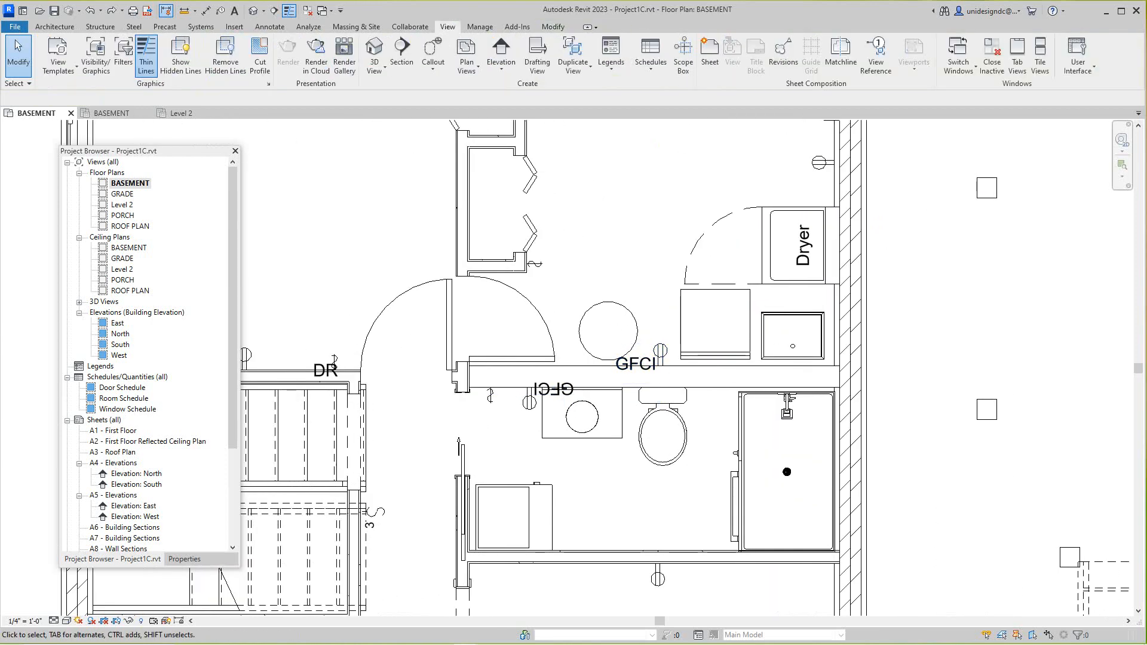
scroll(681, 493, "down", 3)
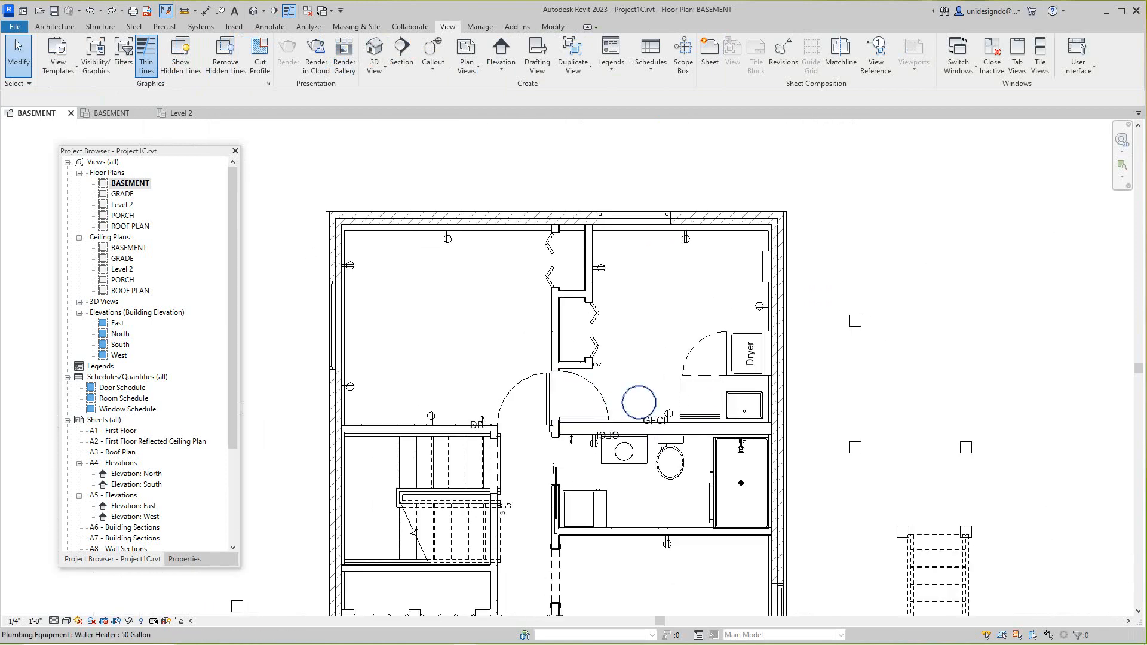
- Examine the water heater's electrical and plumbing connectors and review the surrounding basement layout
left_click(639, 402)
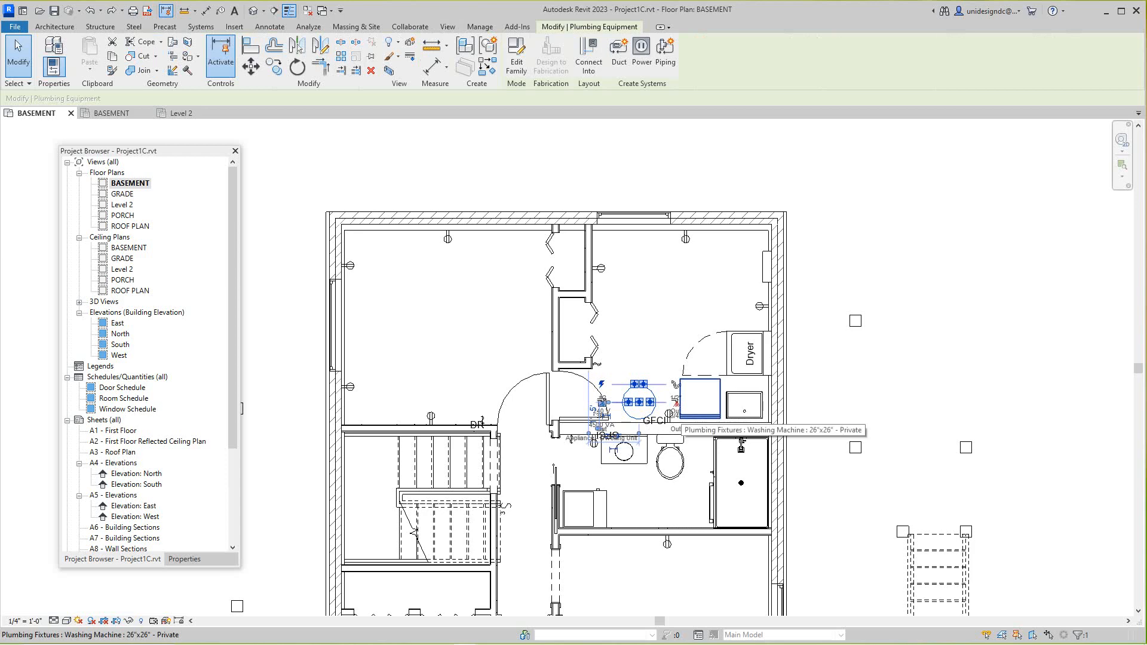
scroll(636, 409, "up", 1)
scroll(638, 406, "up", 1)
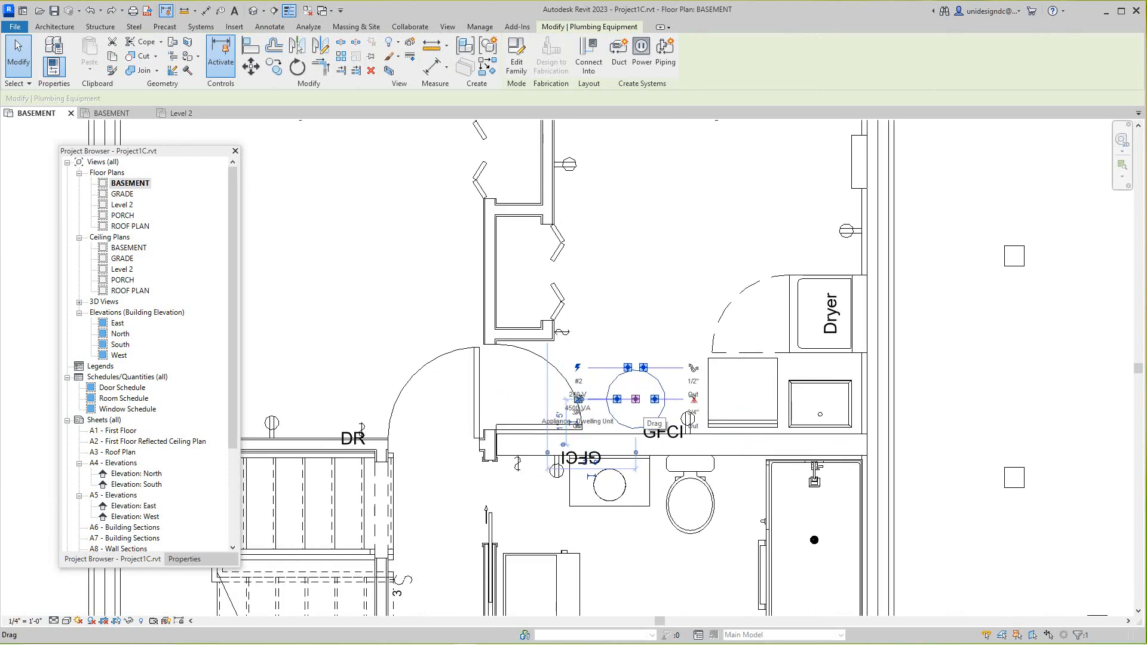
scroll(638, 406, "down", 3)
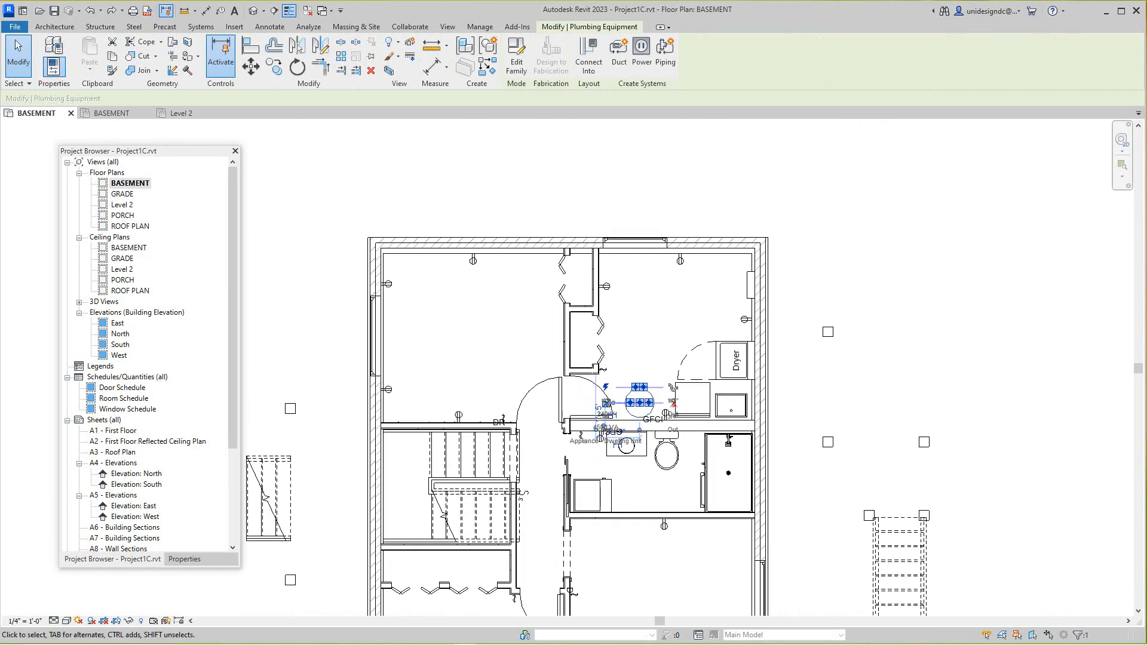
key("Escape")
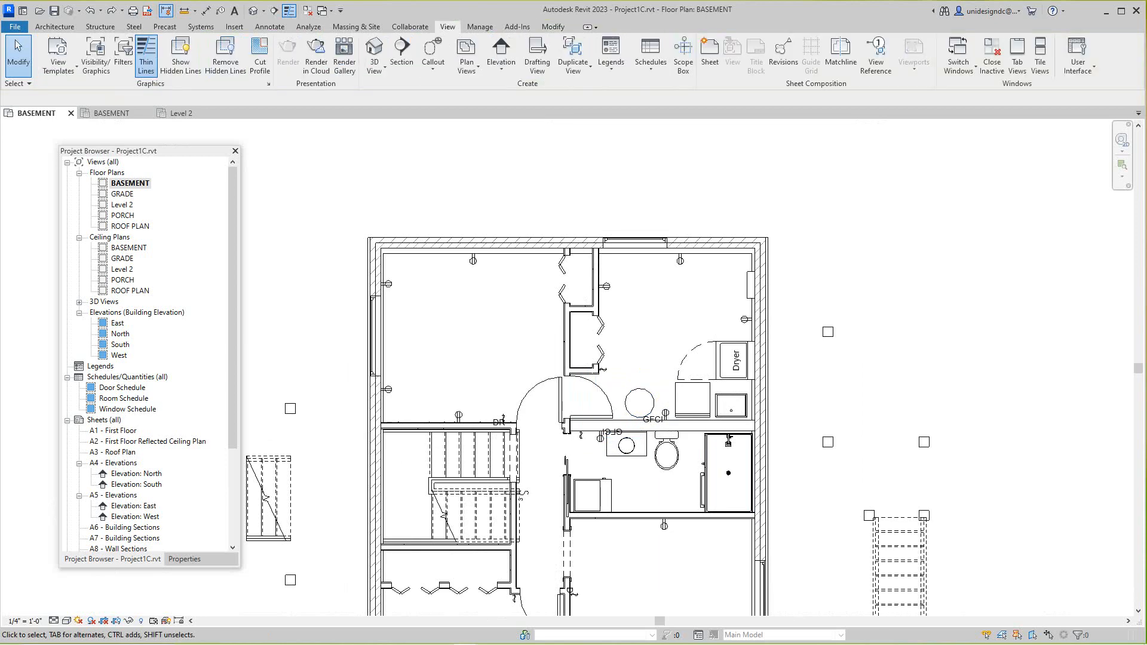
scroll(755, 389, "down", 2)
middle_click_drag(751, 419, 684, 357)
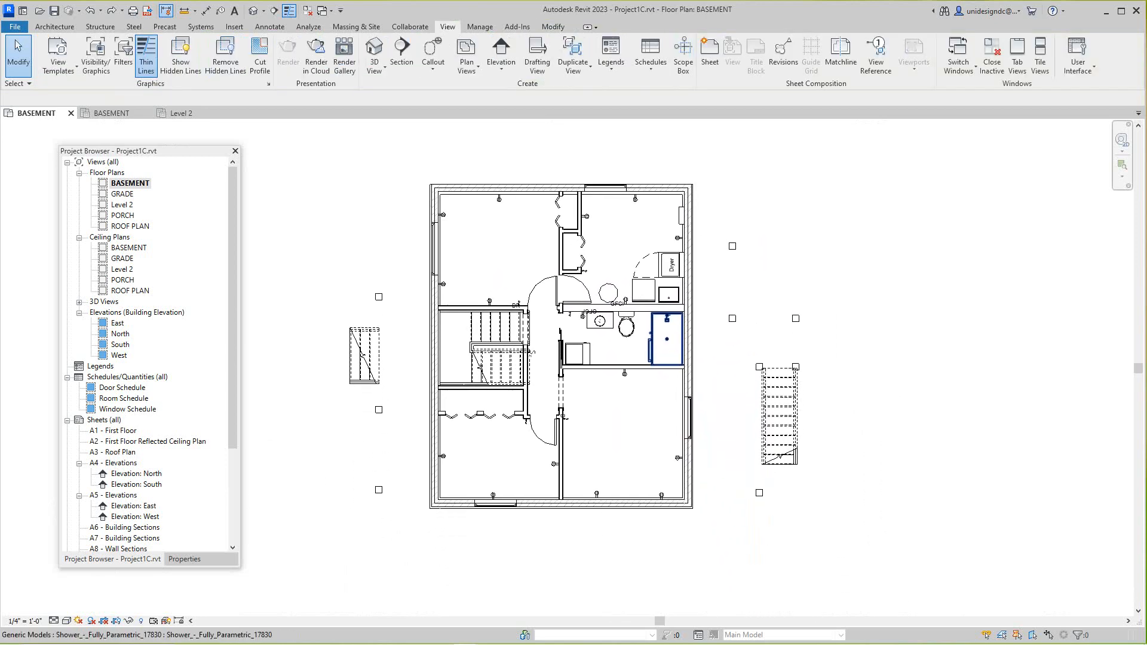
scroll(532, 353, "up", 2)
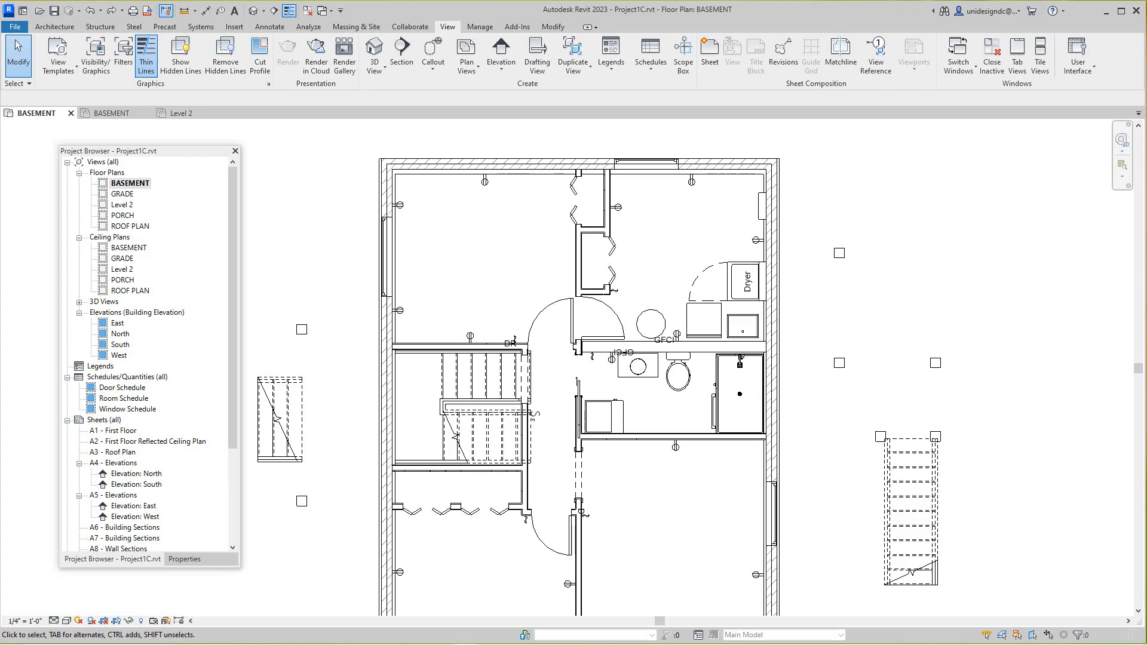
- Duplicate the BASEMENT floor plan view without detailing and rename the copy "BASEMENT power plan"
right_click(129, 183)
mouse_move(179, 277)
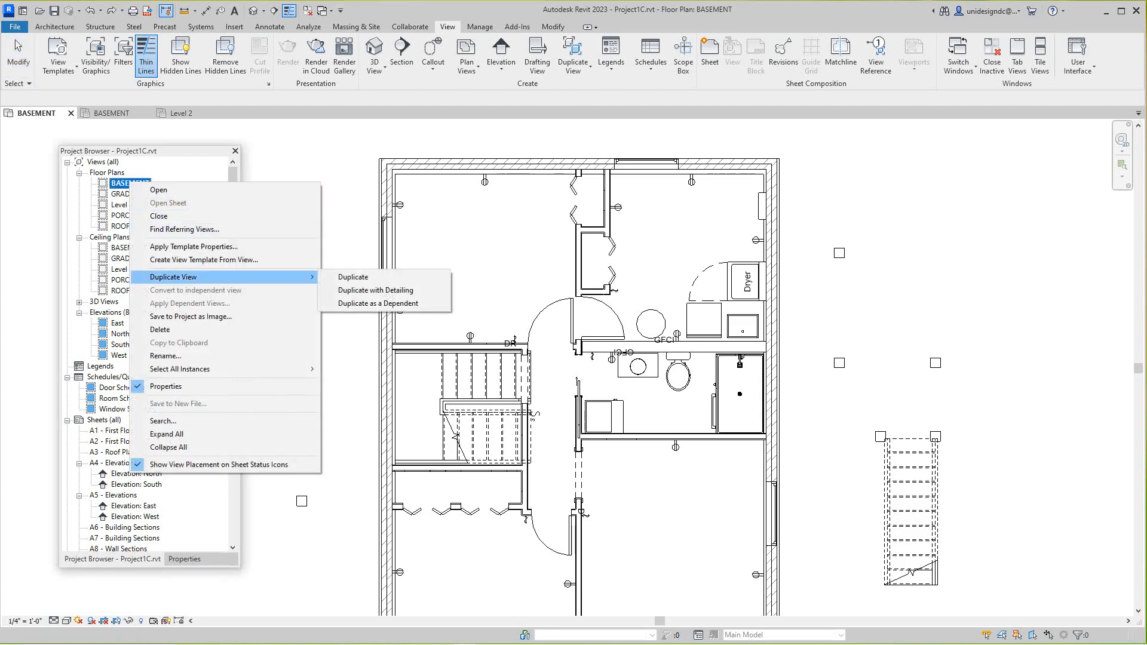
left_click(353, 277)
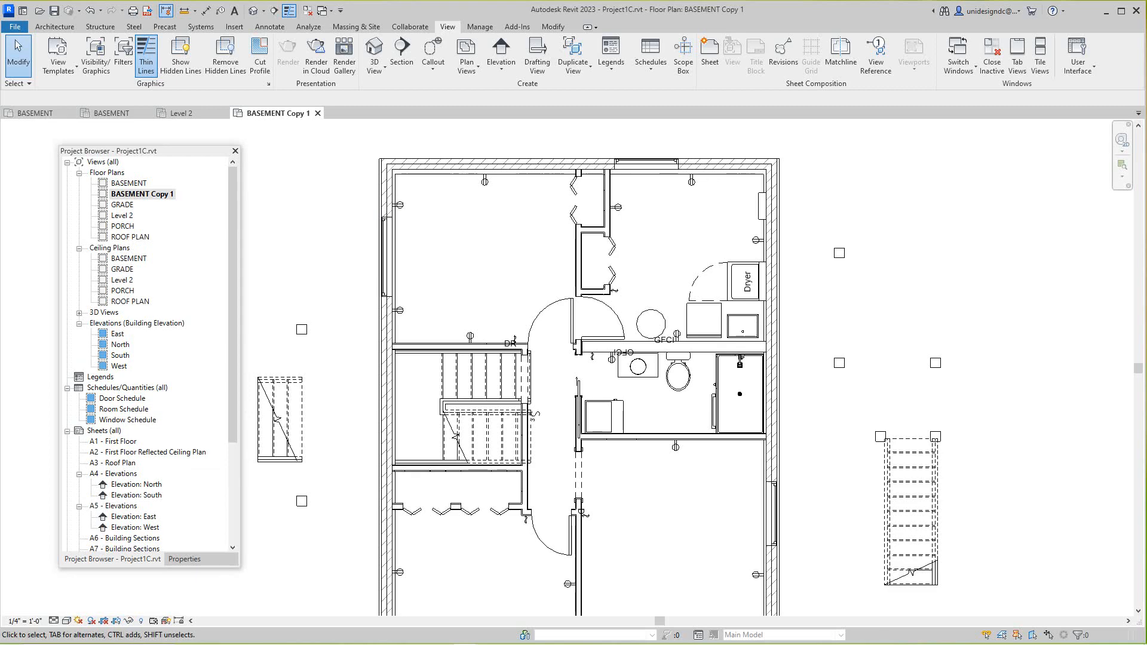
right_click(136, 194)
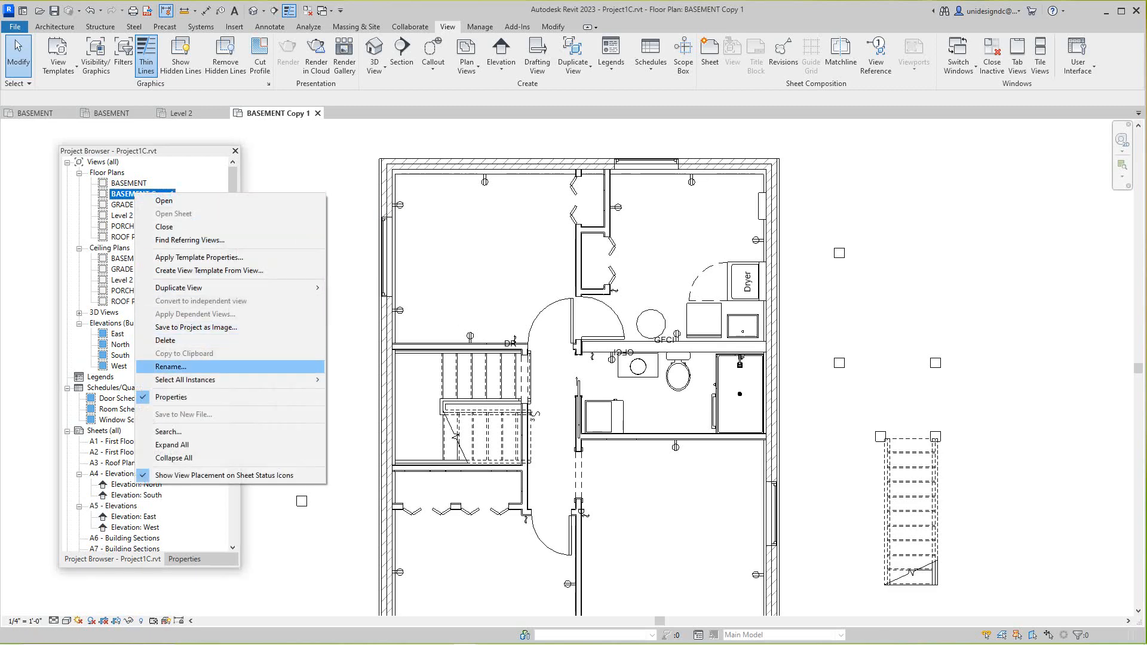
left_click(171, 366)
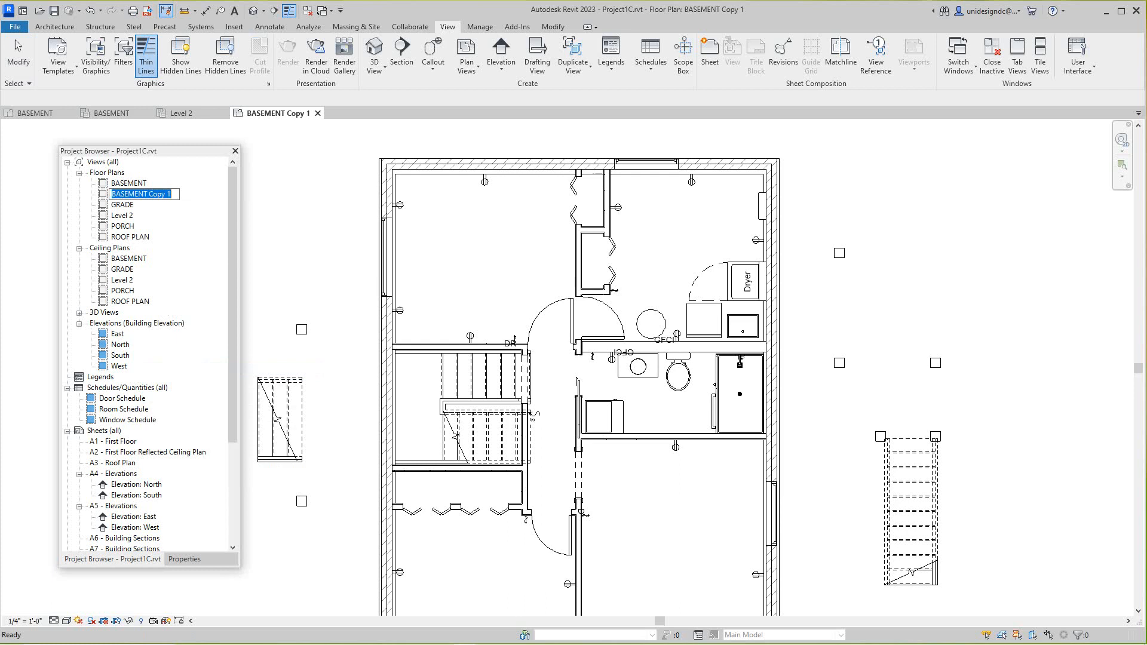
left_click_drag(148, 195, 172, 194)
type("power plan")
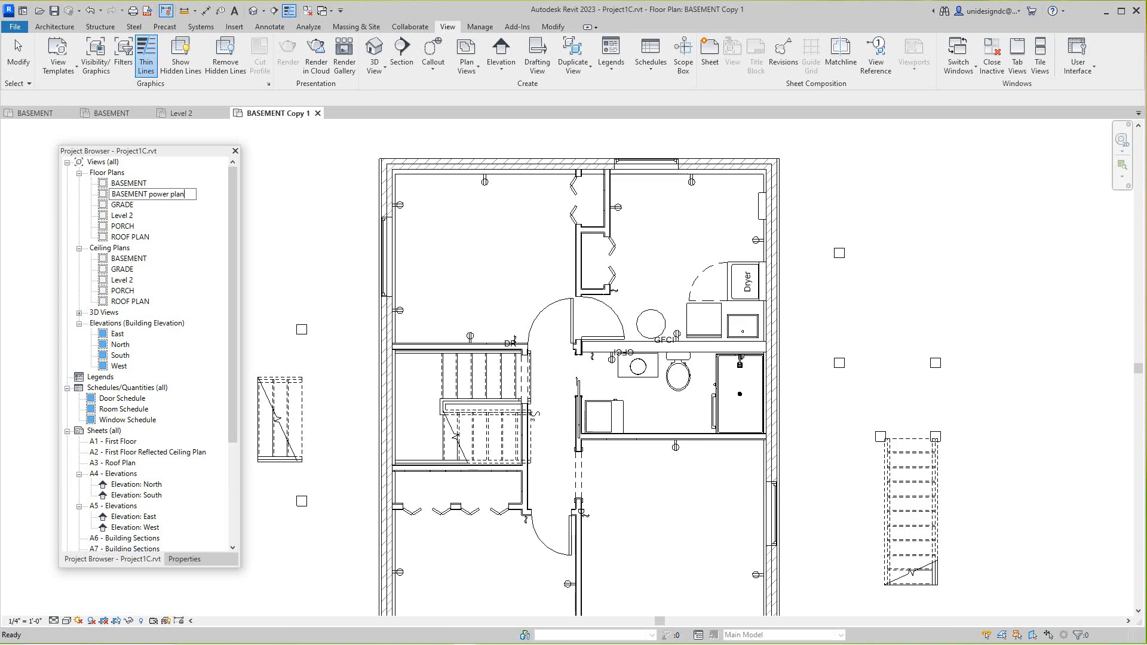
key("Return")
scroll(514, 281, "down", 3)
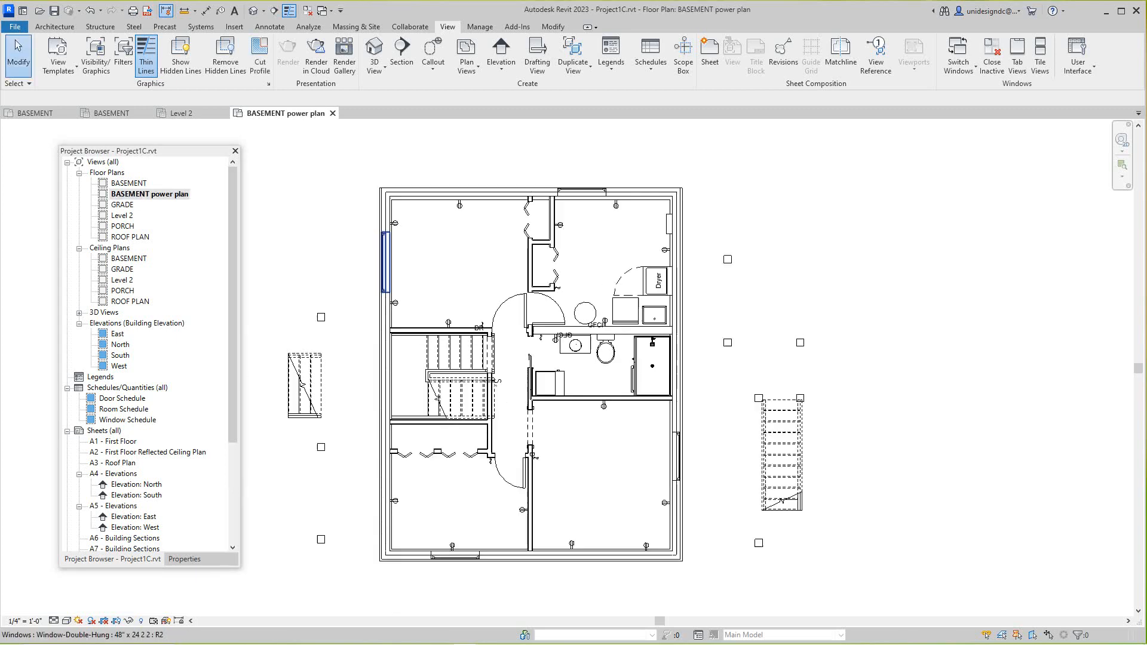
middle_click_drag(526, 275, 639, 331)
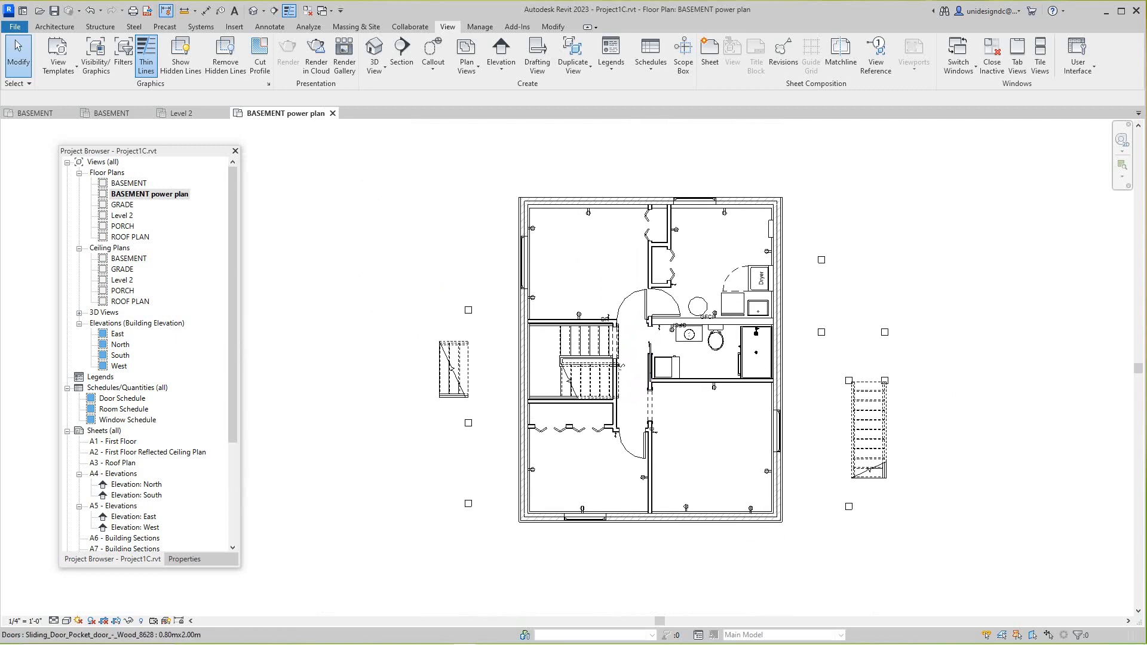
scroll(639, 331, "up", 2)
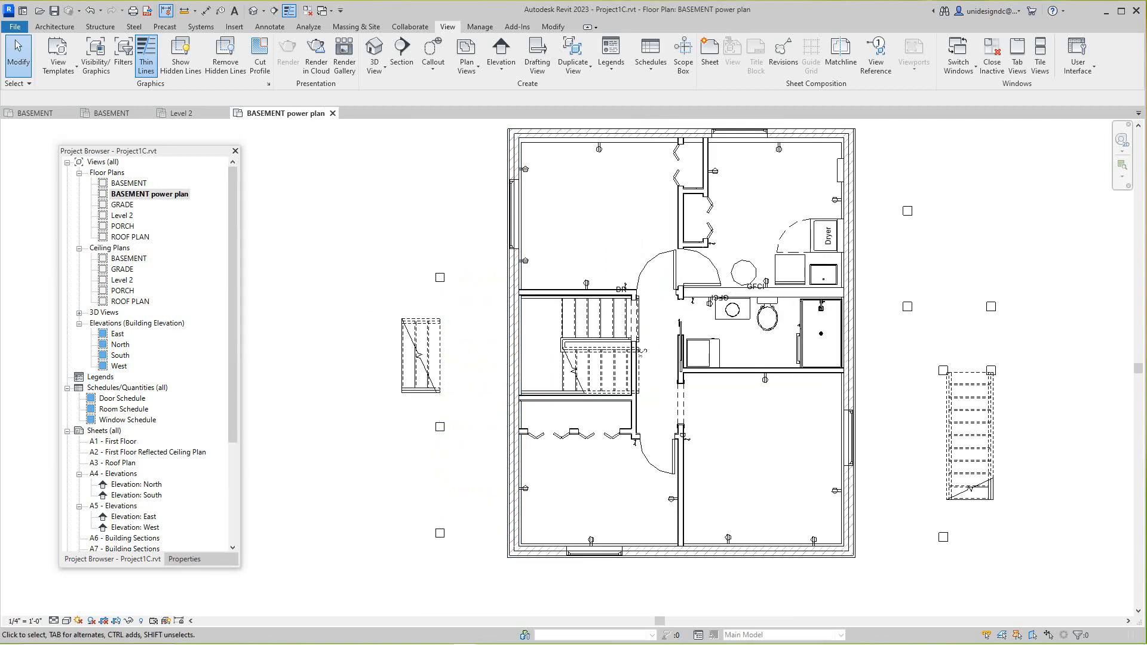
scroll(562, 496, "down", 2)
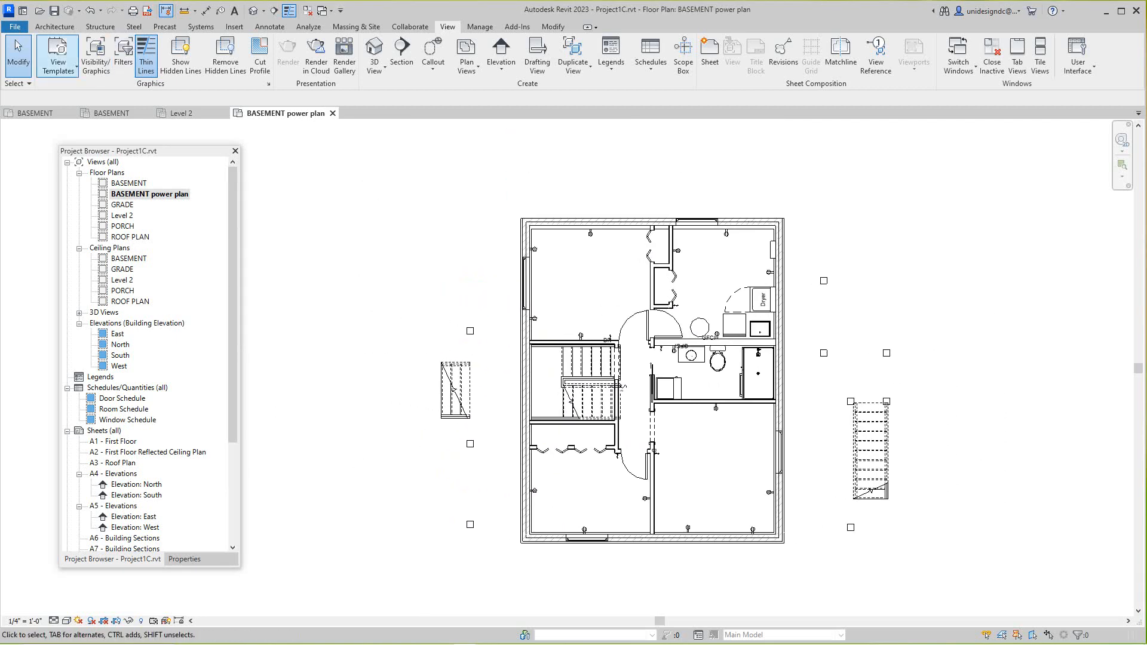
left_click(58, 56)
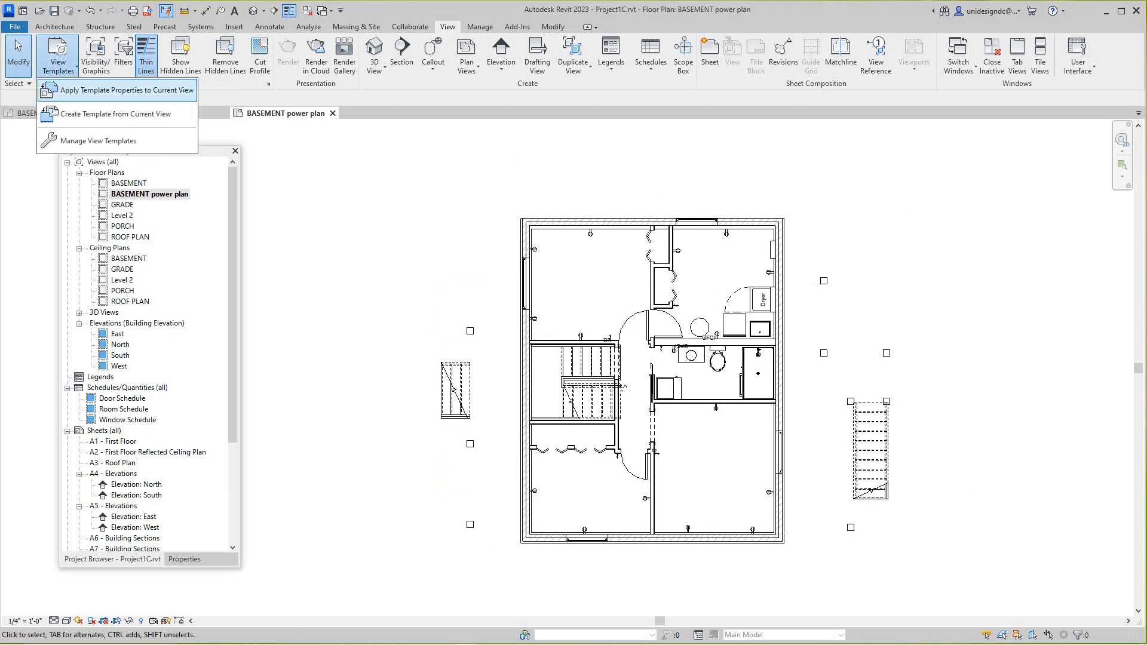
left_click(103, 91)
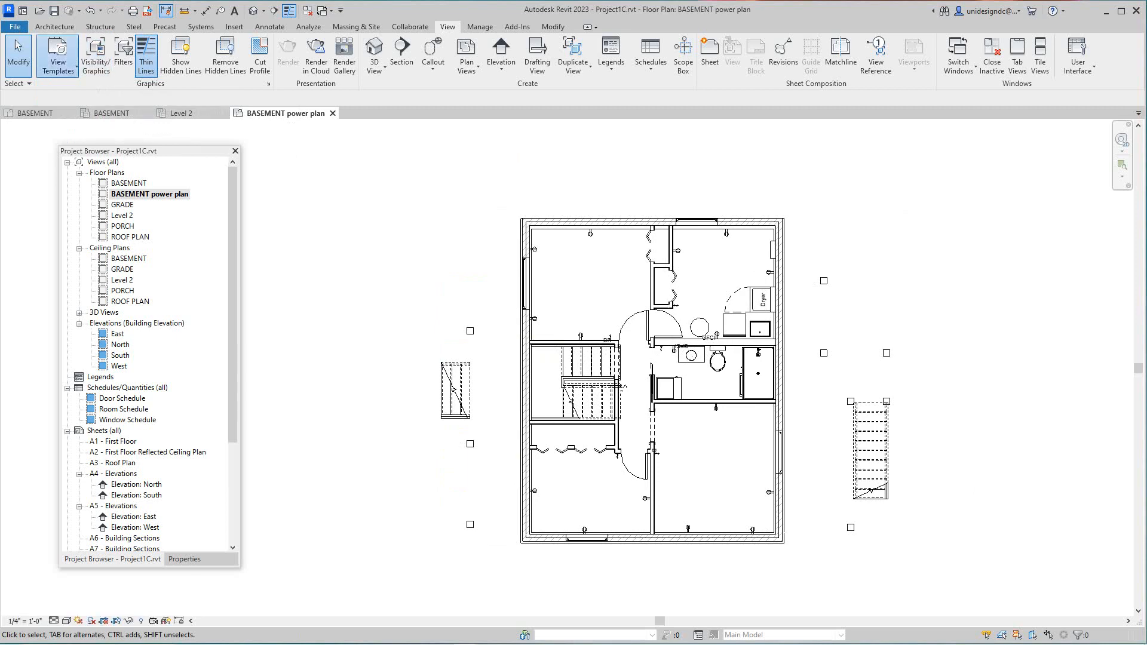
left_click(57, 57)
left_click(102, 92)
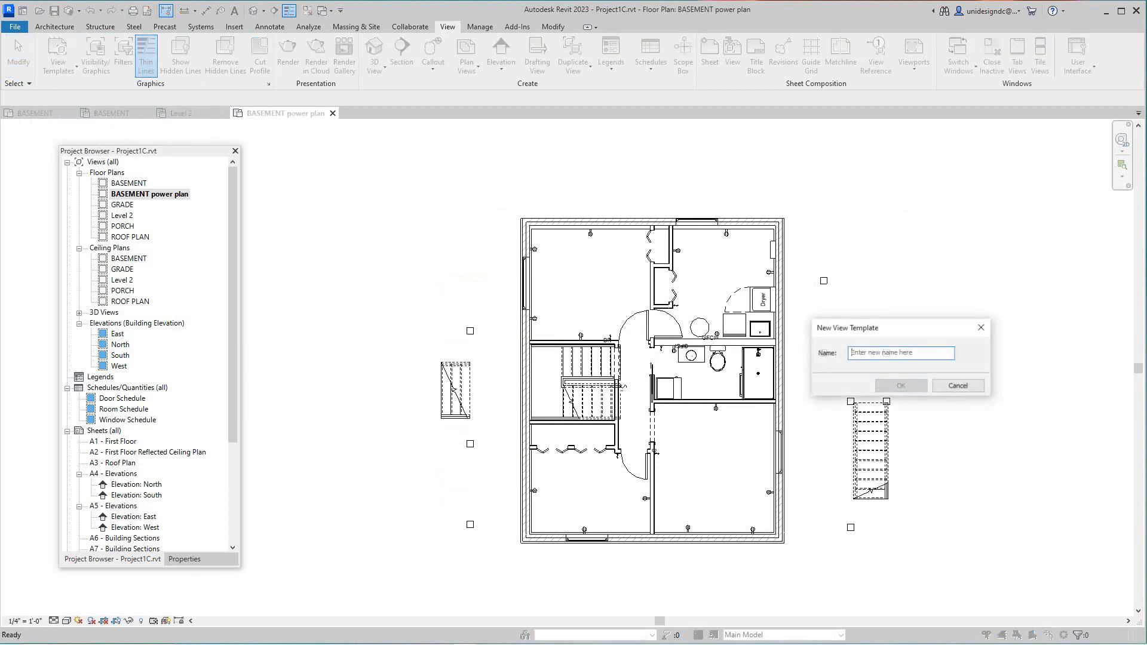
left_click(958, 385)
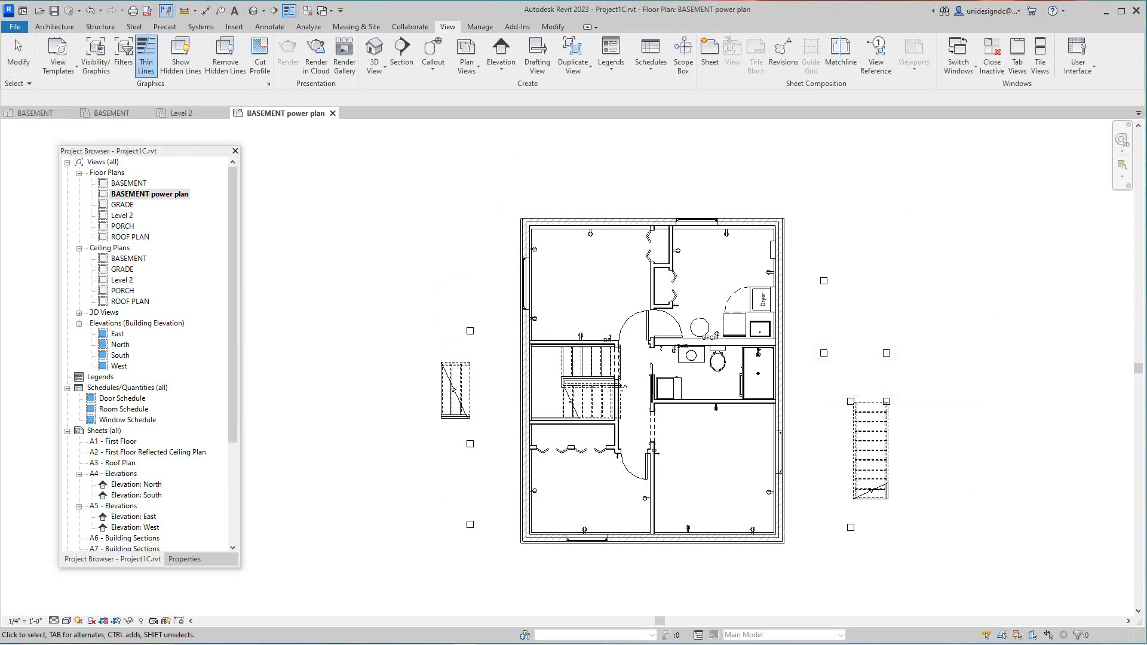
- Apply the Electrical Plan view template to the power plan with its view scale set to 1/4" = 1'-0"
left_click(58, 57)
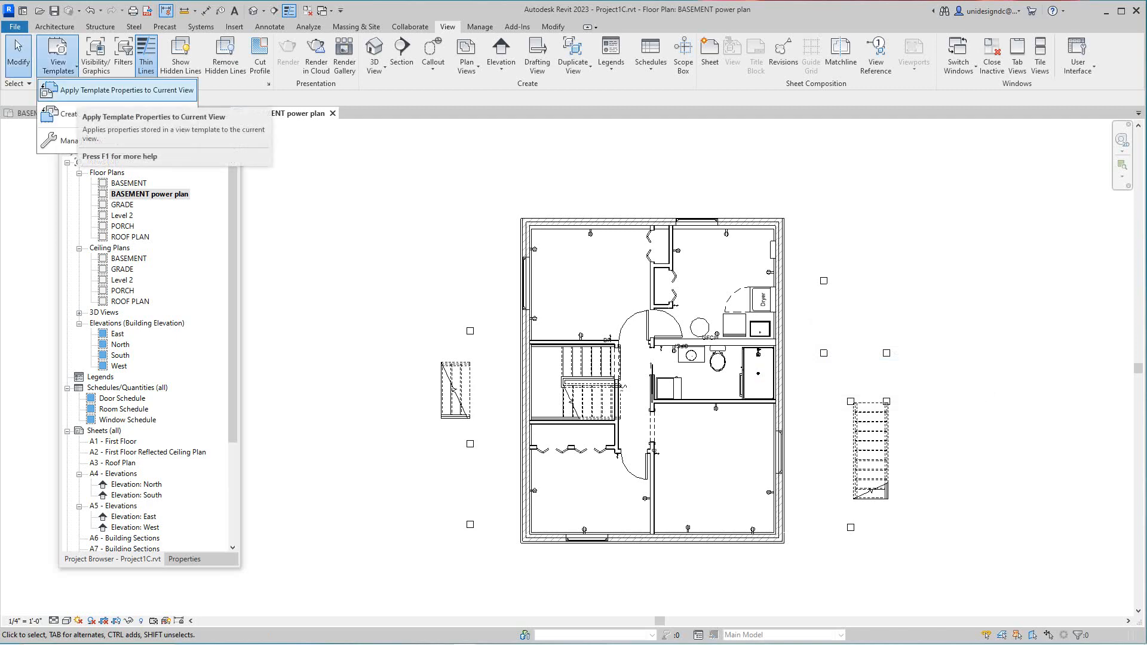
left_click(127, 90)
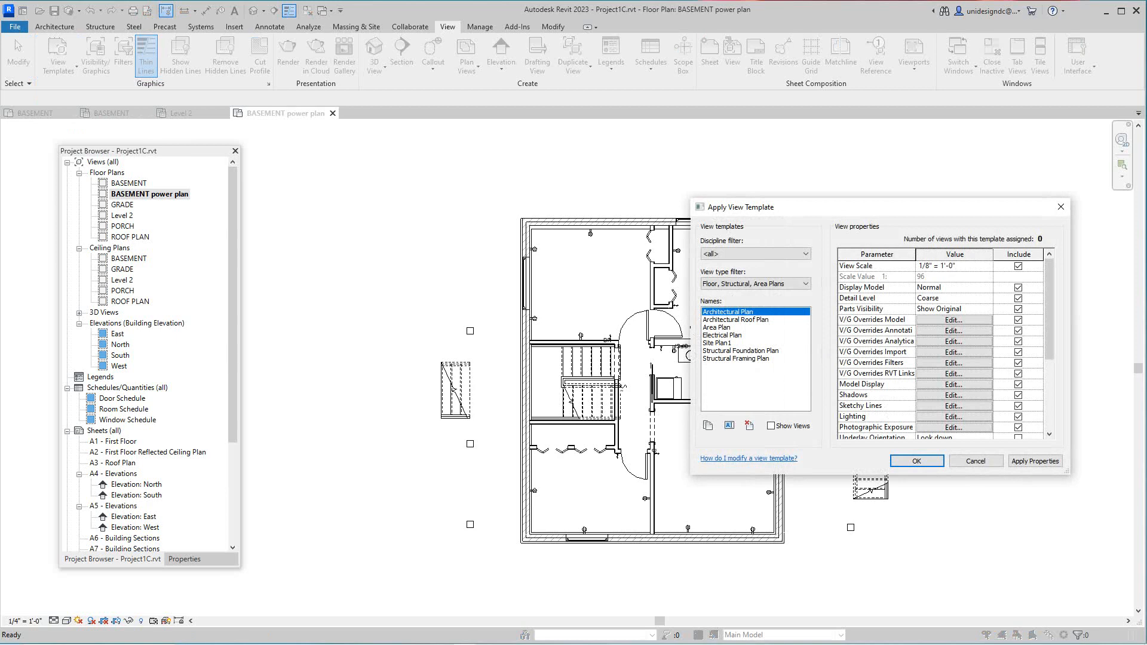
left_click(722, 335)
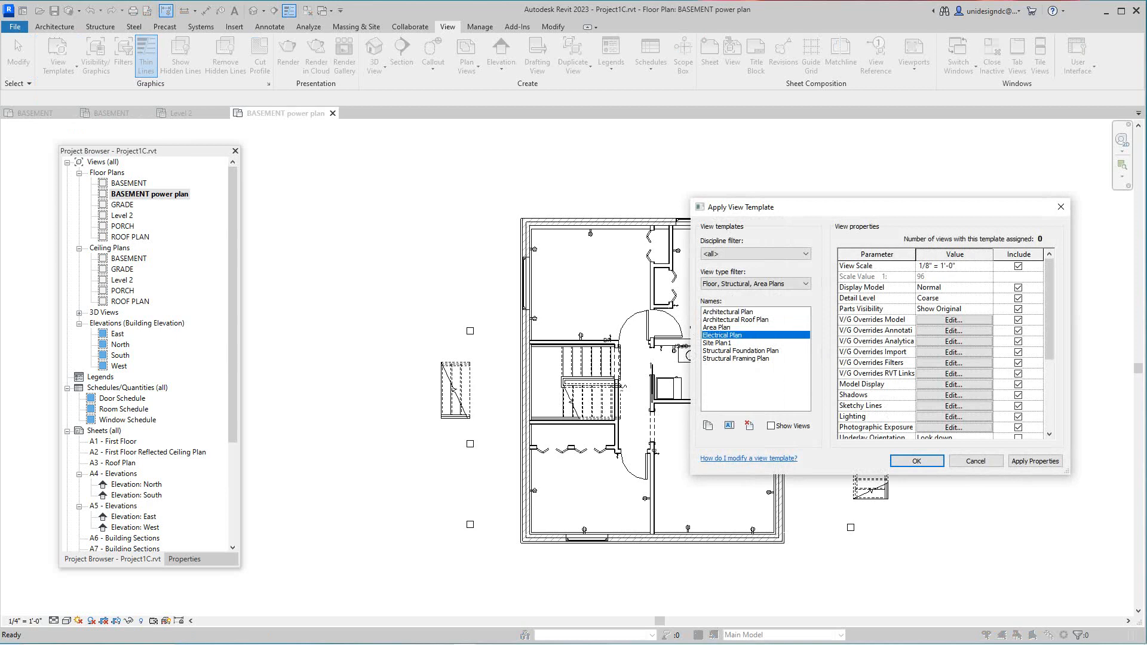
left_click(929, 265)
left_click_drag(925, 266, 930, 266)
type("4")
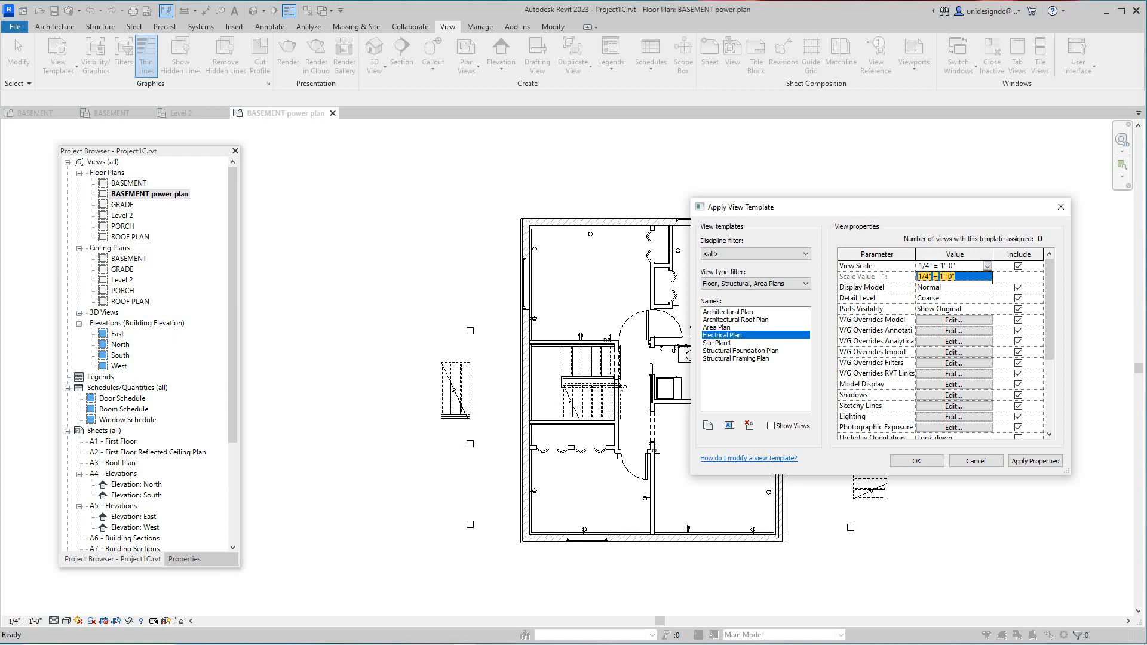
left_click(1036, 461)
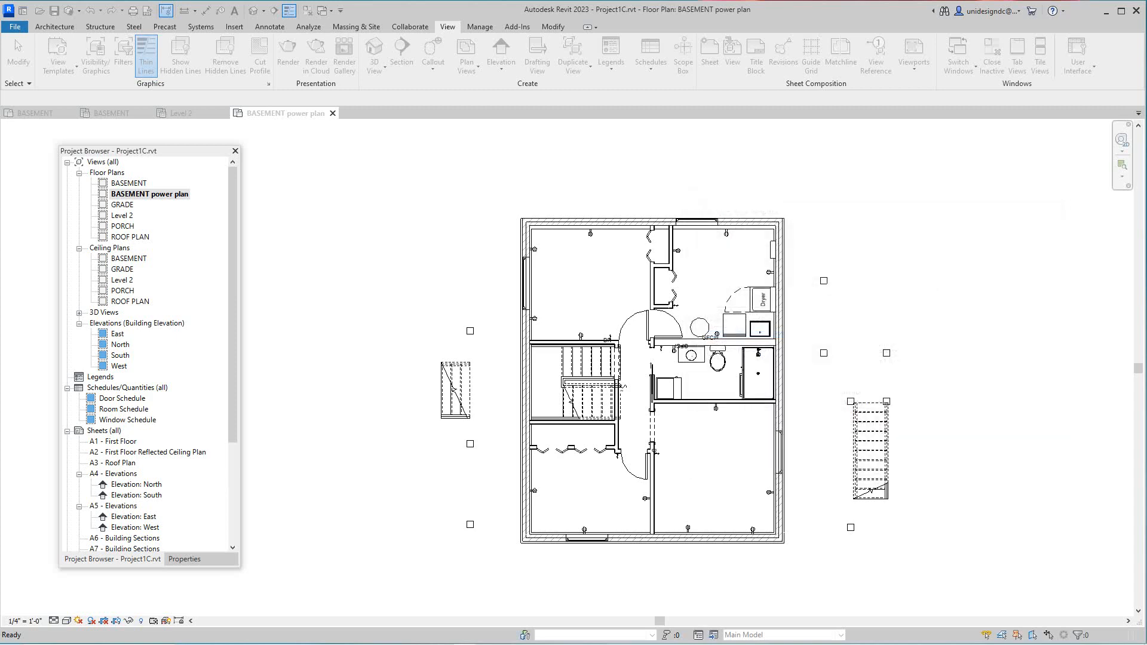
left_click(917, 461)
- Examine how the walls, receptacles and fixtures are displayed across the basement power plan
scroll(616, 240, "up", 3)
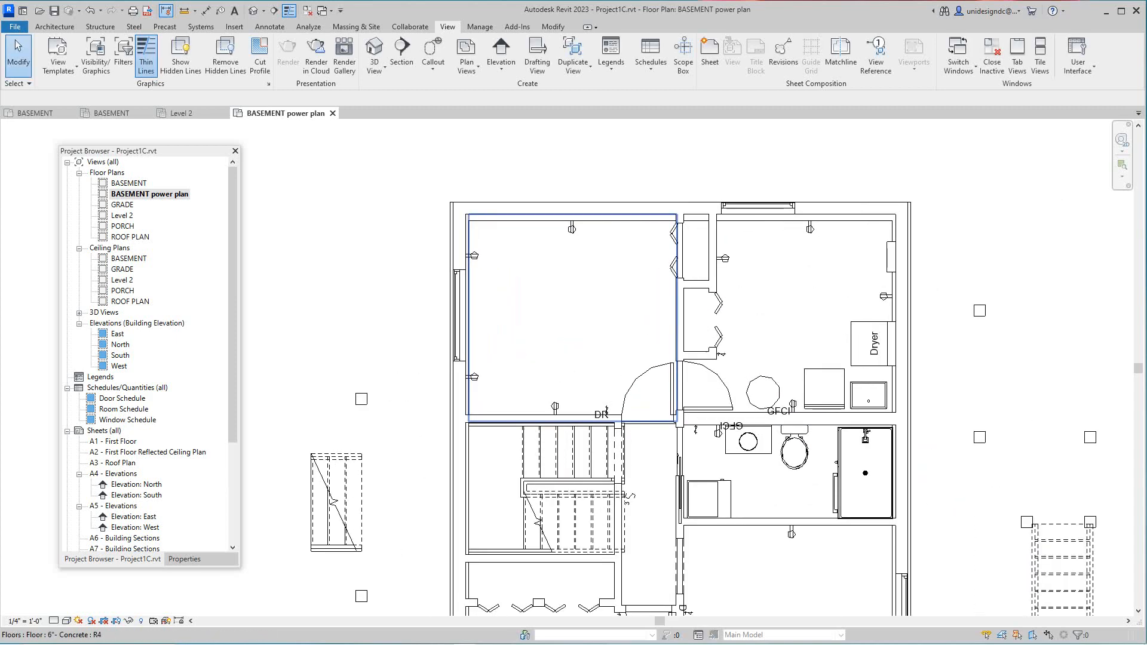
scroll(654, 420, "up", 1)
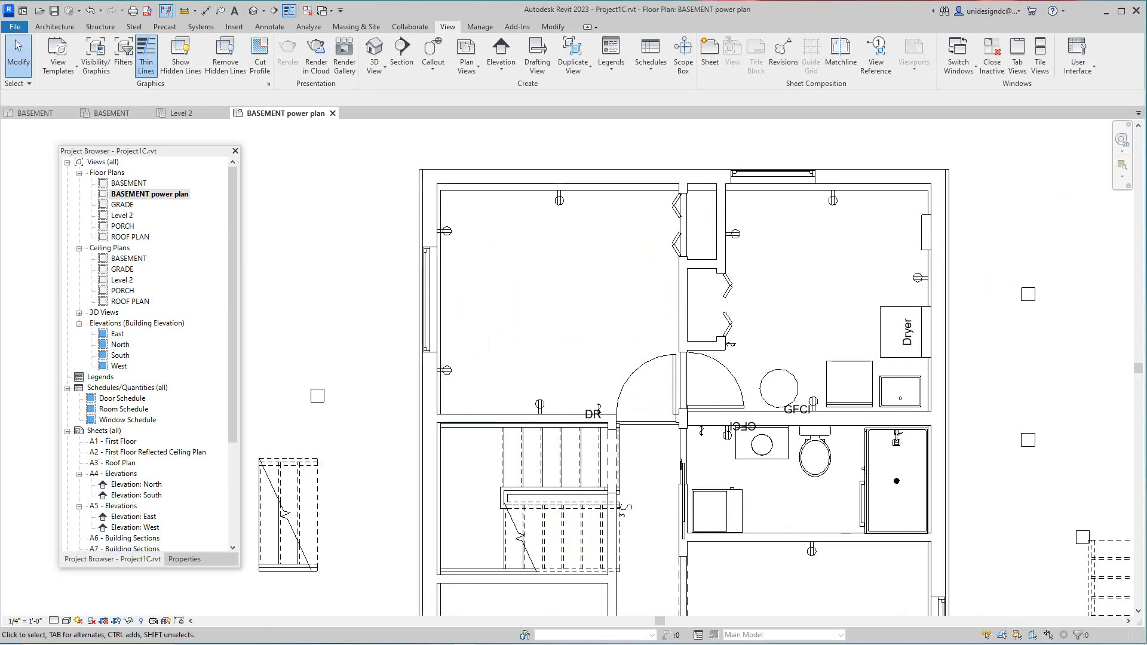
scroll(371, 248, "down", 2)
scroll(371, 245, "down", 1)
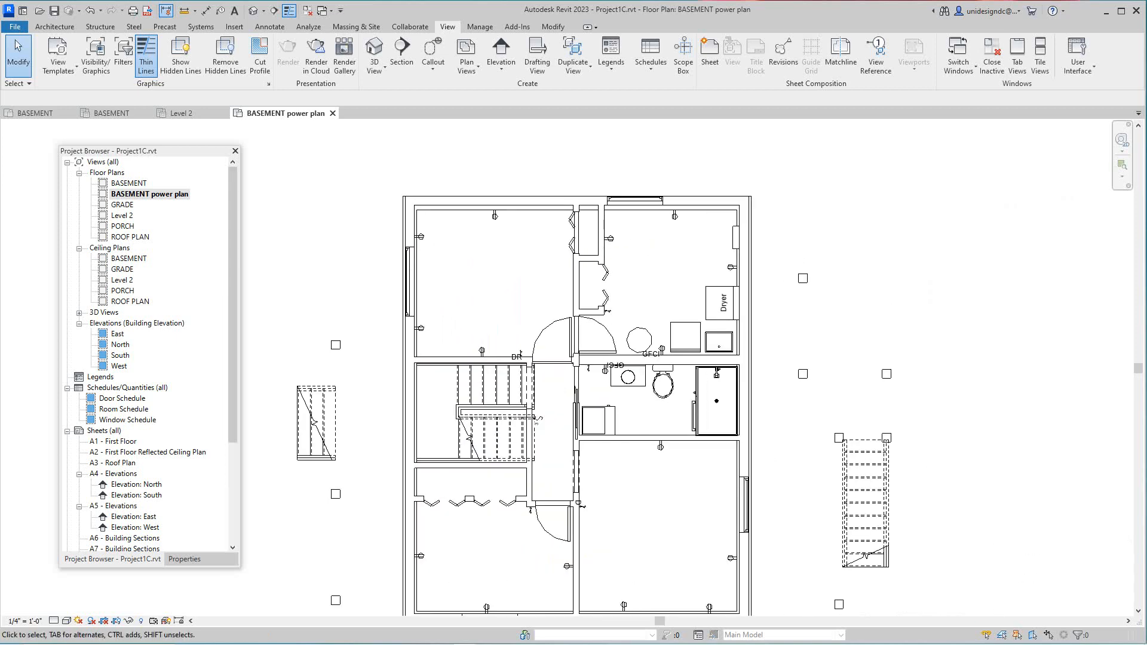
scroll(367, 258, "down", 1)
middle_click_drag(486, 391, 511, 378)
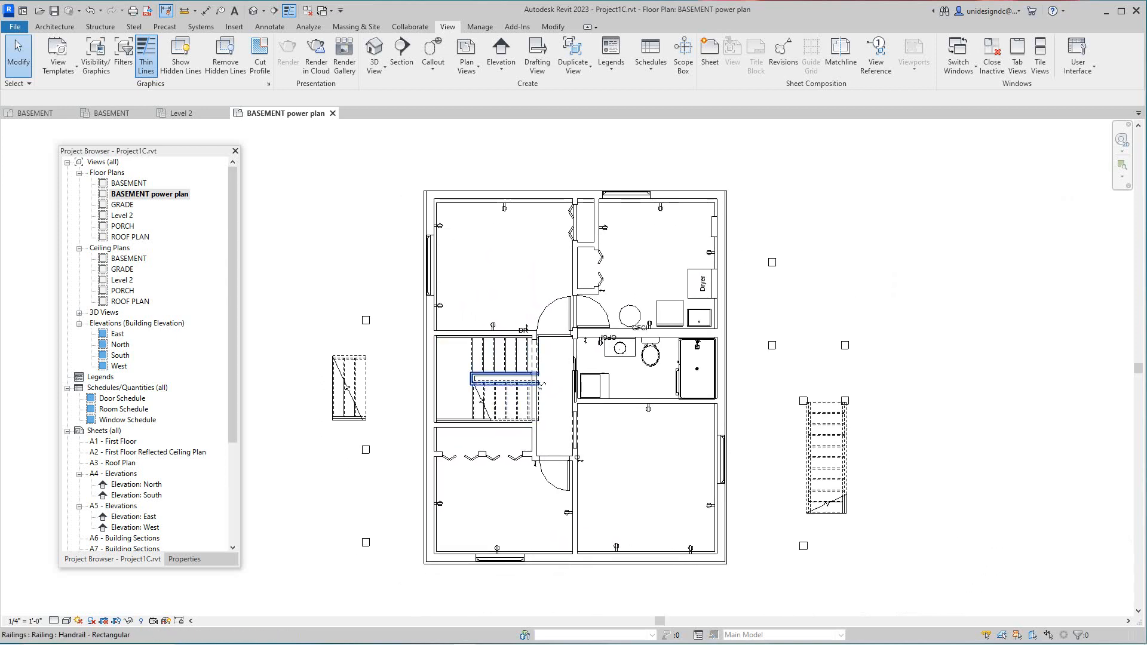
scroll(510, 303, "up", 3)
scroll(483, 337, "up", 1)
scroll(483, 338, "down", 2)
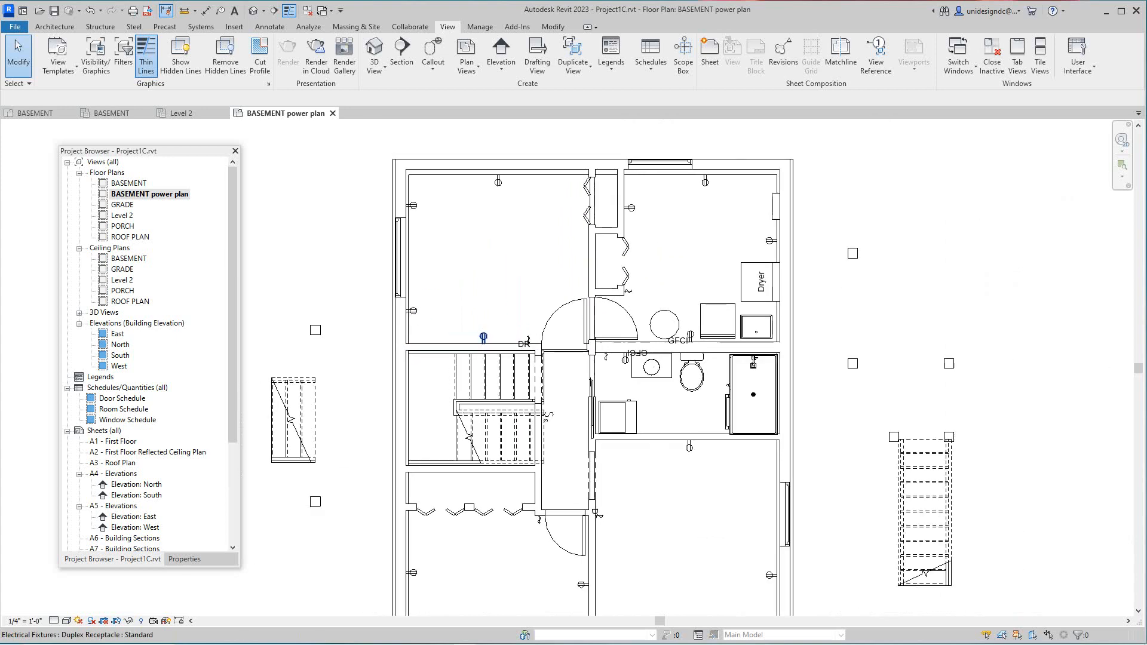
- Open the Level 2 floor plan and examine its rooms, receptacles and fixtures
scroll(632, 419, "down", 1)
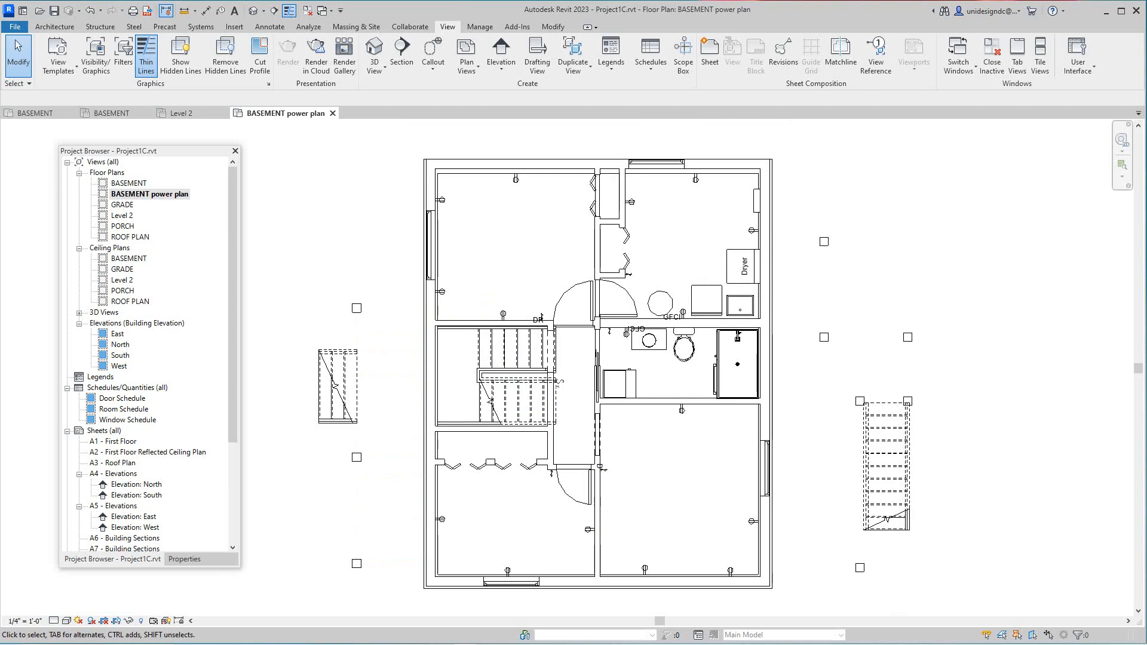
left_click(122, 215)
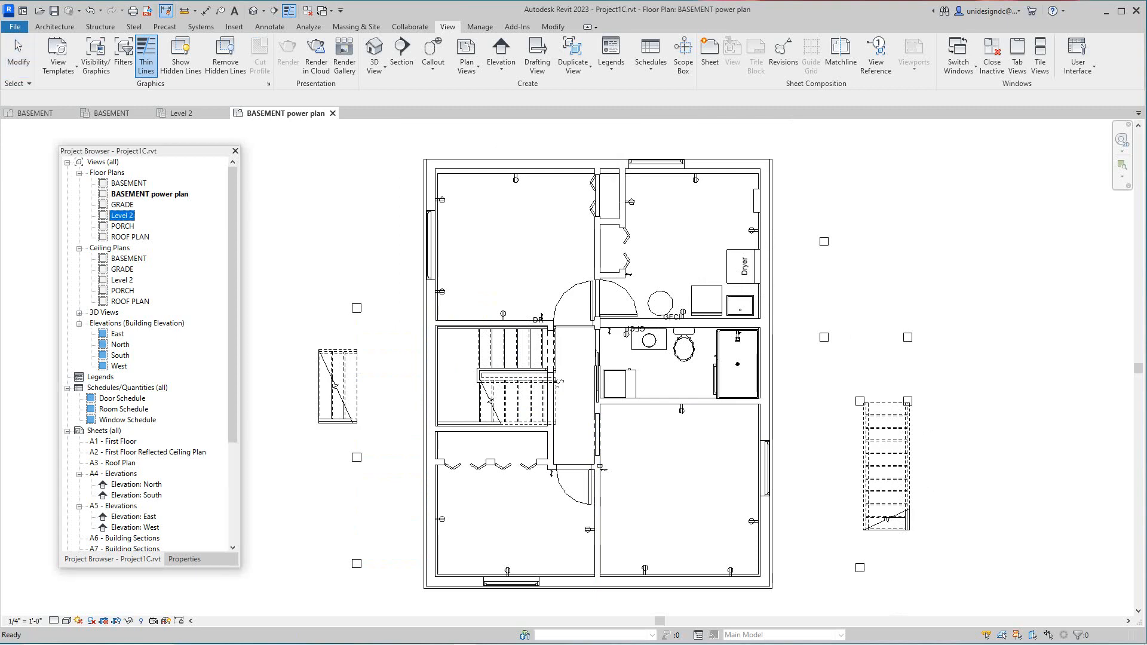
double_click(122, 215)
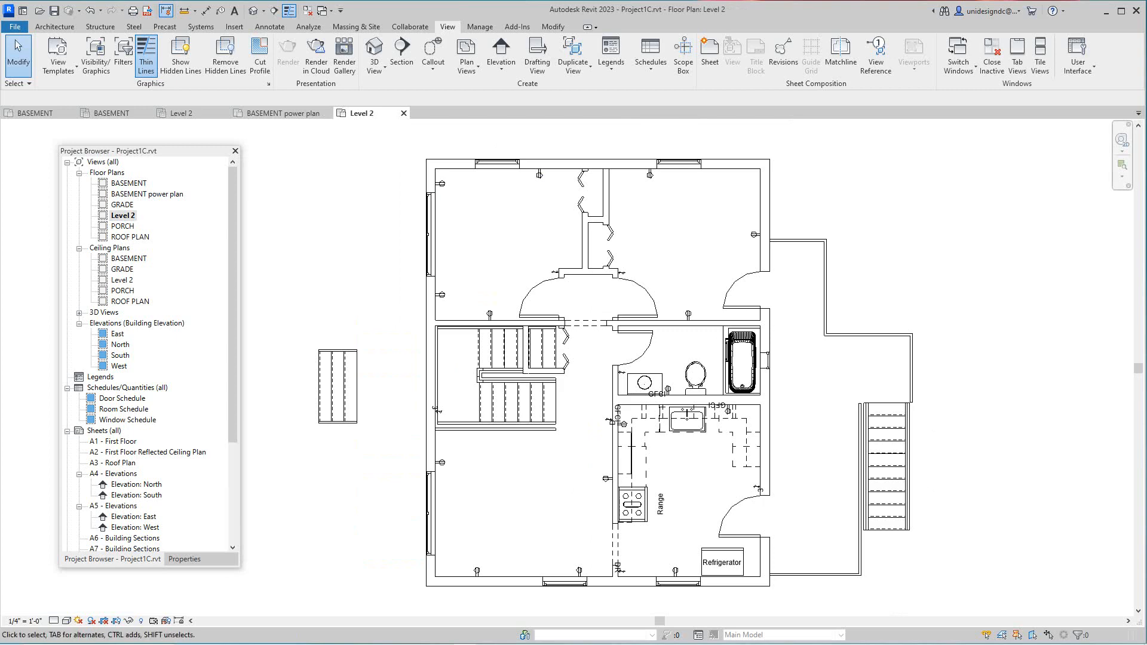
scroll(653, 328, "up", 2)
middle_click_drag(653, 328, 672, 357)
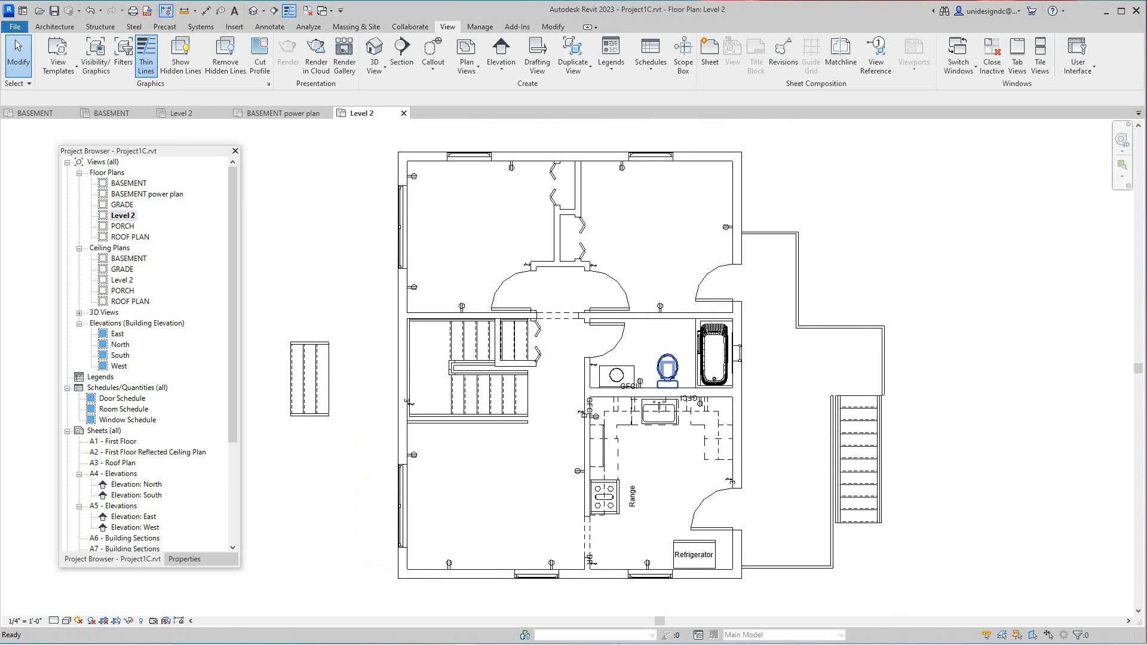
scroll(672, 358, "down", 1)
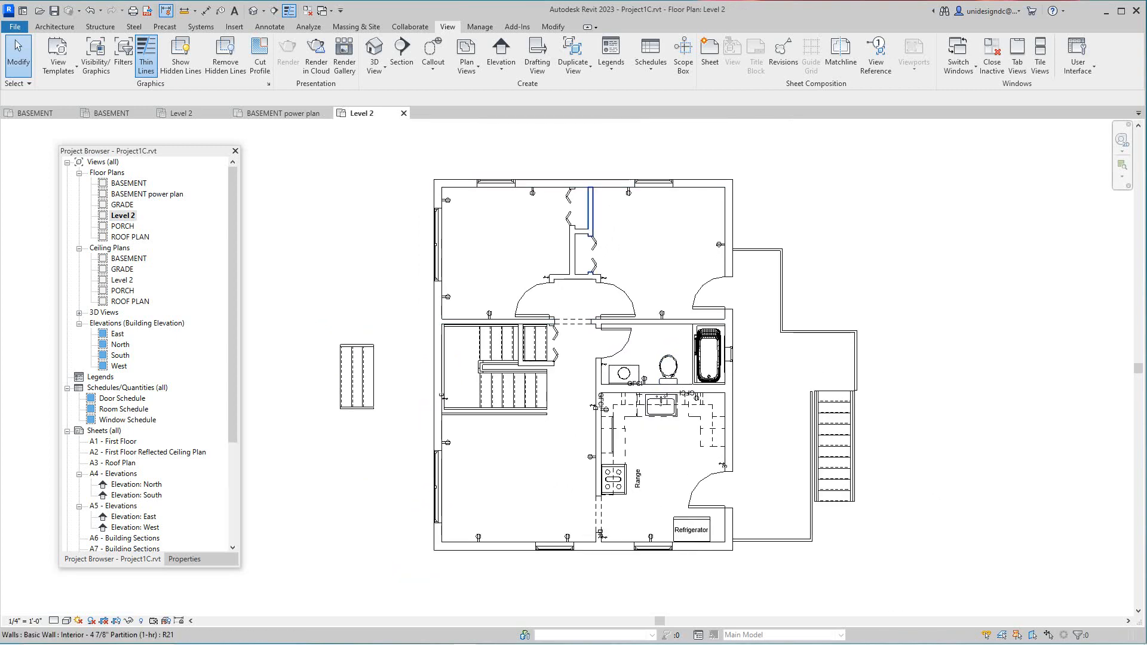
middle_click_drag(591, 191, 591, 213)
scroll(585, 214, "down", 2)
scroll(571, 232, "up", 2)
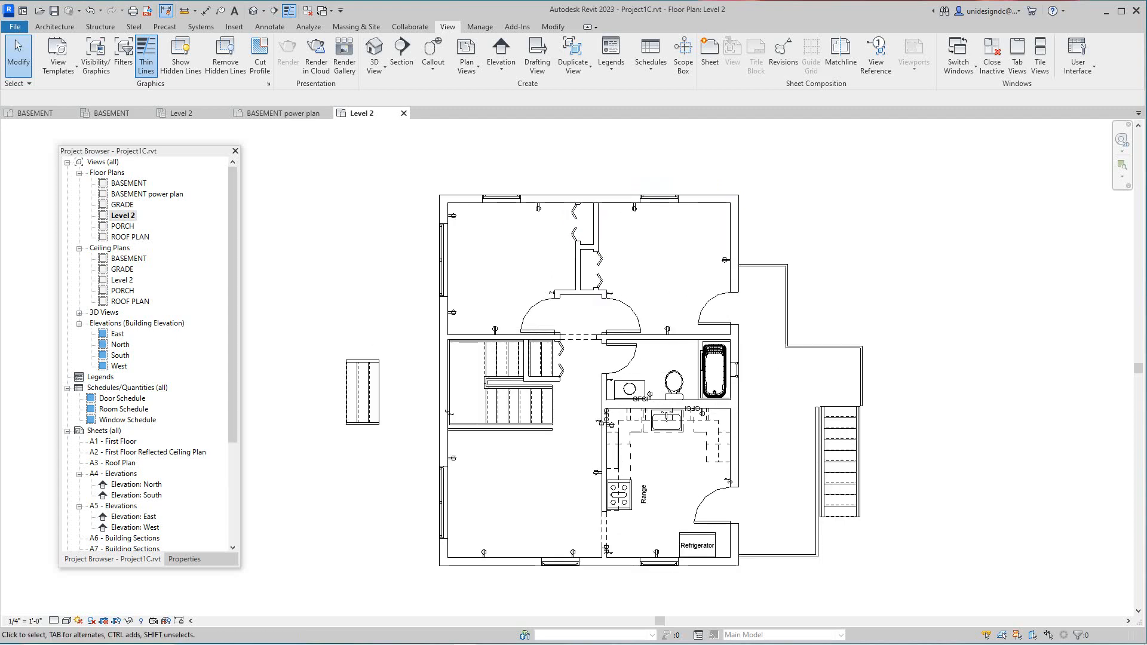
- Duplicate the Level 2 floor plan view without detailing and rename the copy "Level 2 power plan"
right_click(124, 215)
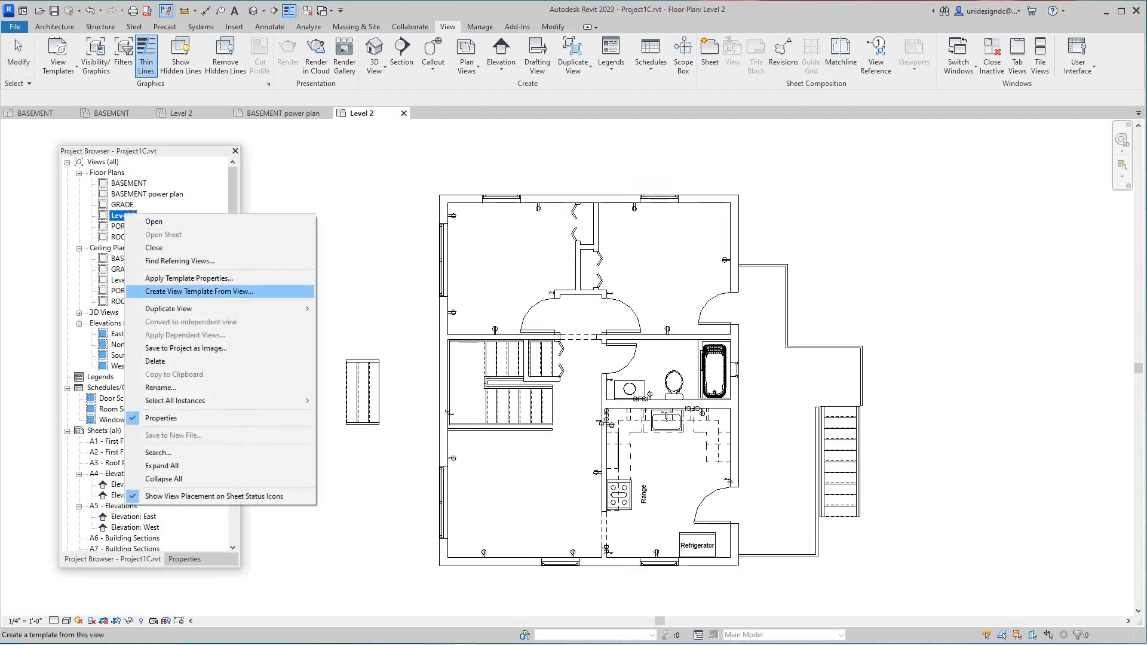
mouse_move(239, 308)
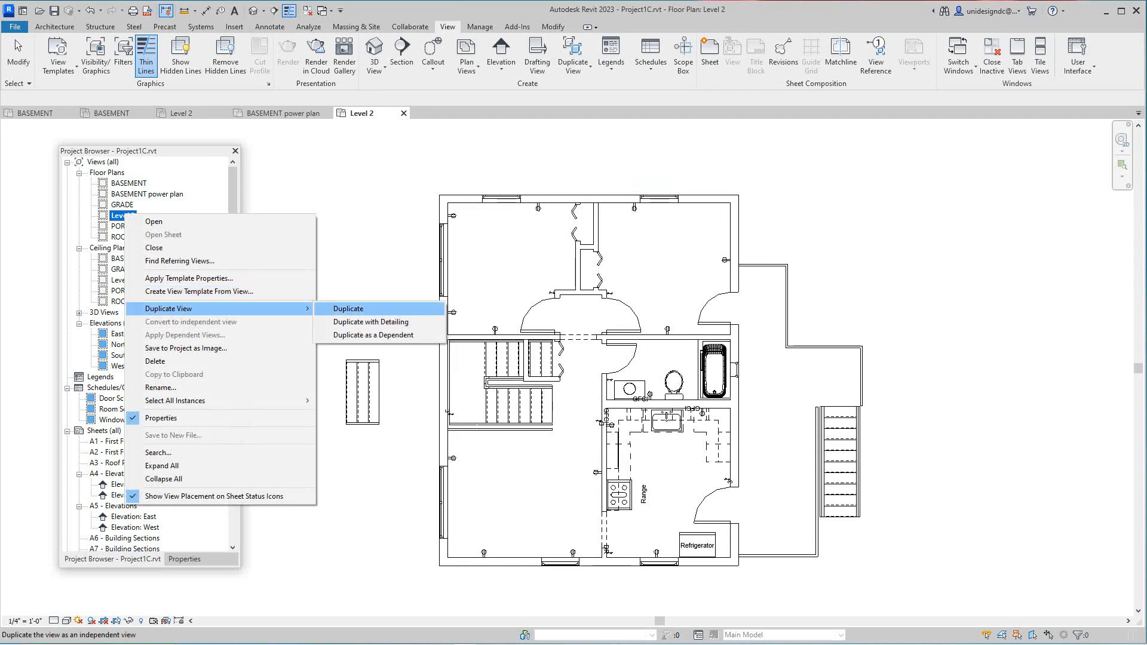
left_click(349, 309)
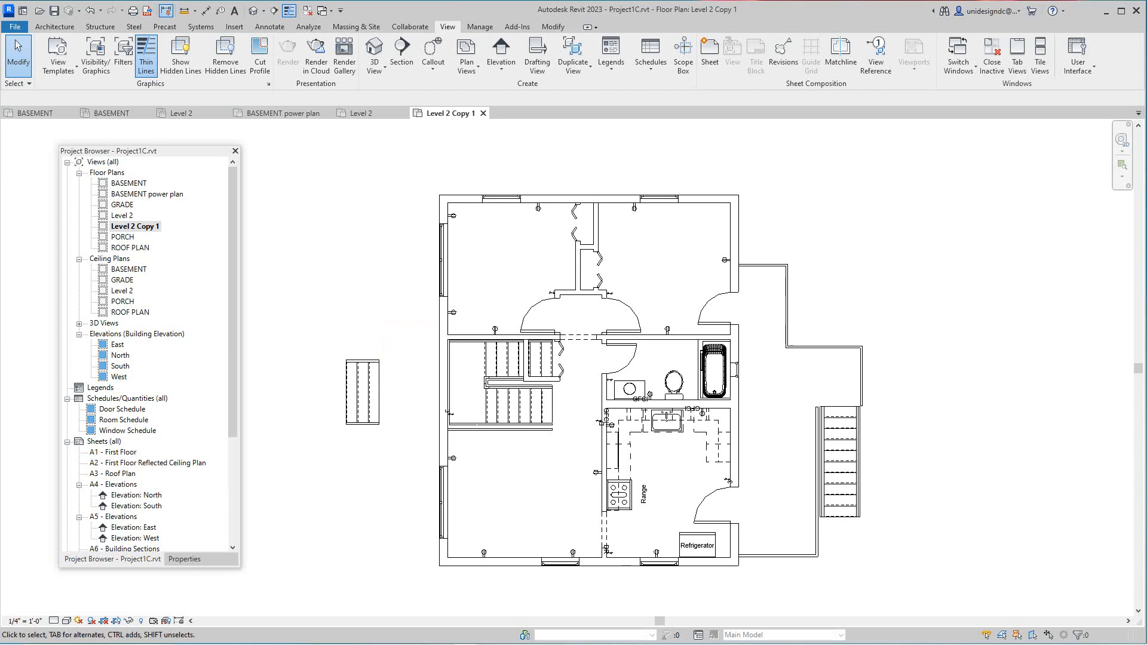
right_click(143, 226)
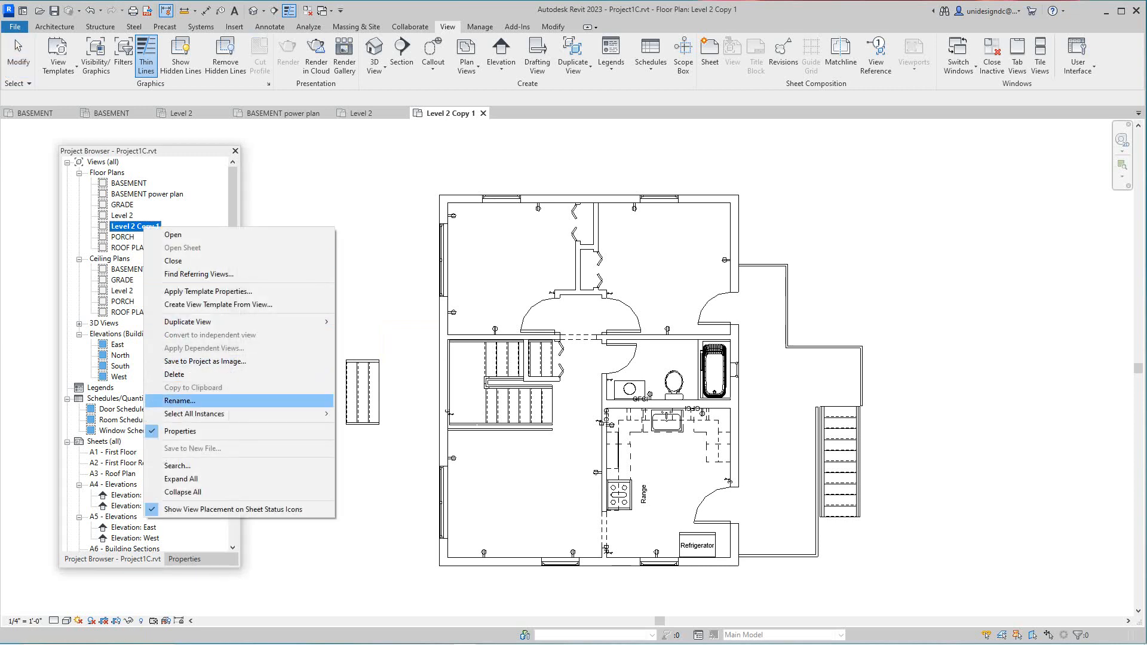
left_click(179, 400)
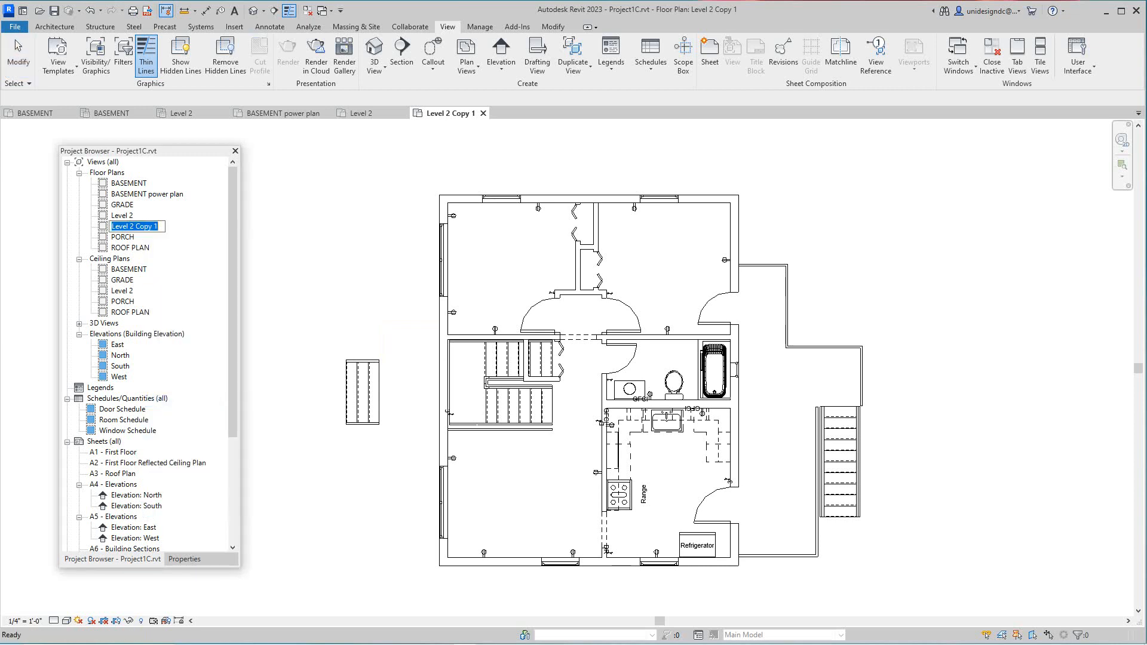
left_click_drag(135, 226, 160, 227)
type("power plan")
key("Return")
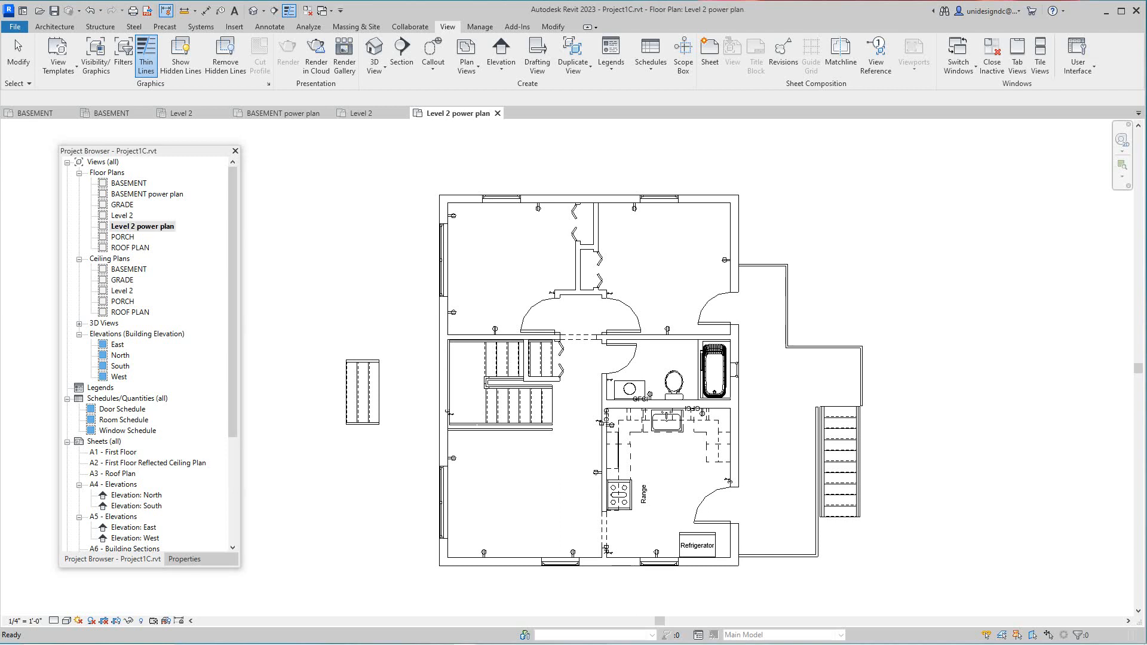
- Apply the Architectural Plan view template to the Level 2 power plan, keeping the template's own view scale
scroll(471, 377, "down", 1)
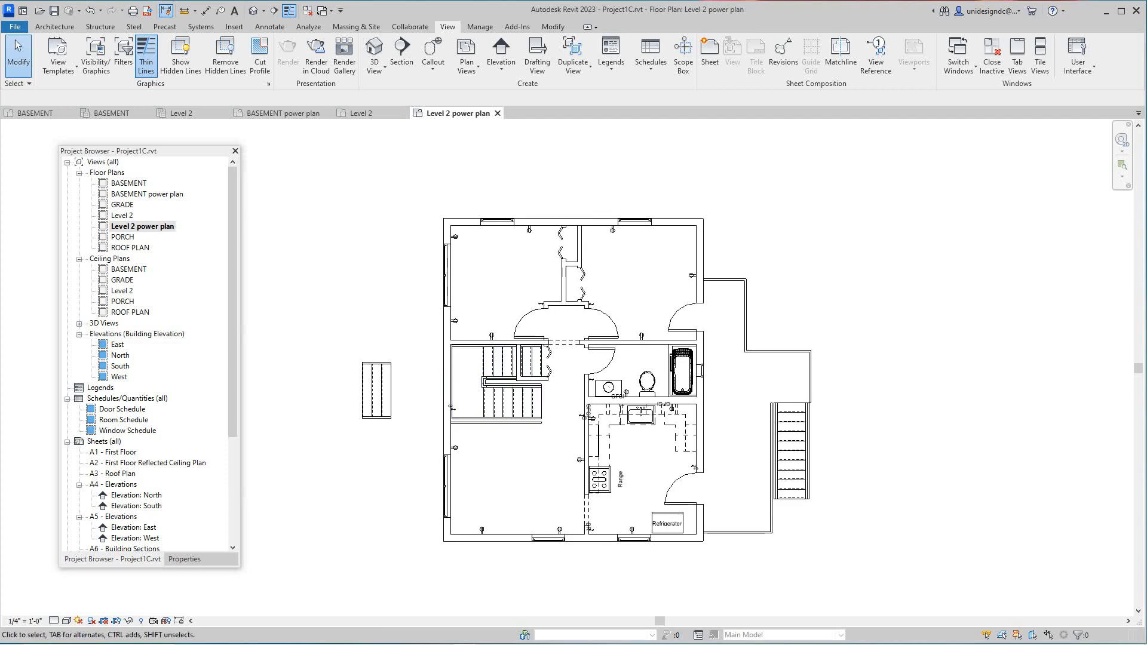
scroll(549, 510, "up", 2)
scroll(548, 509, "down", 1)
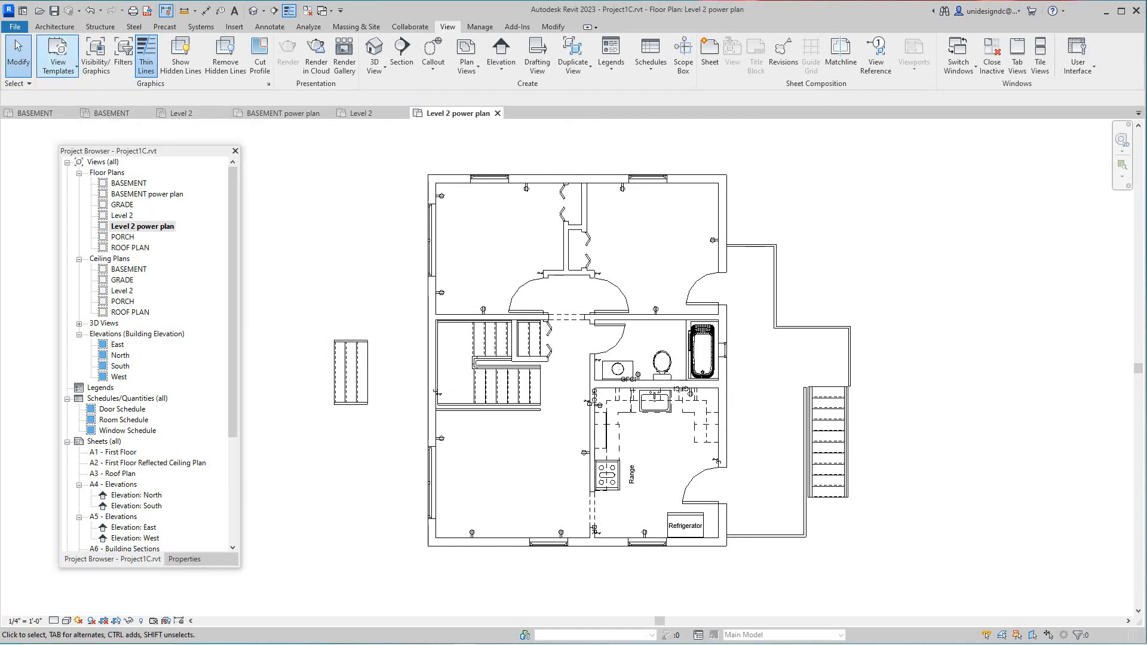
left_click(58, 64)
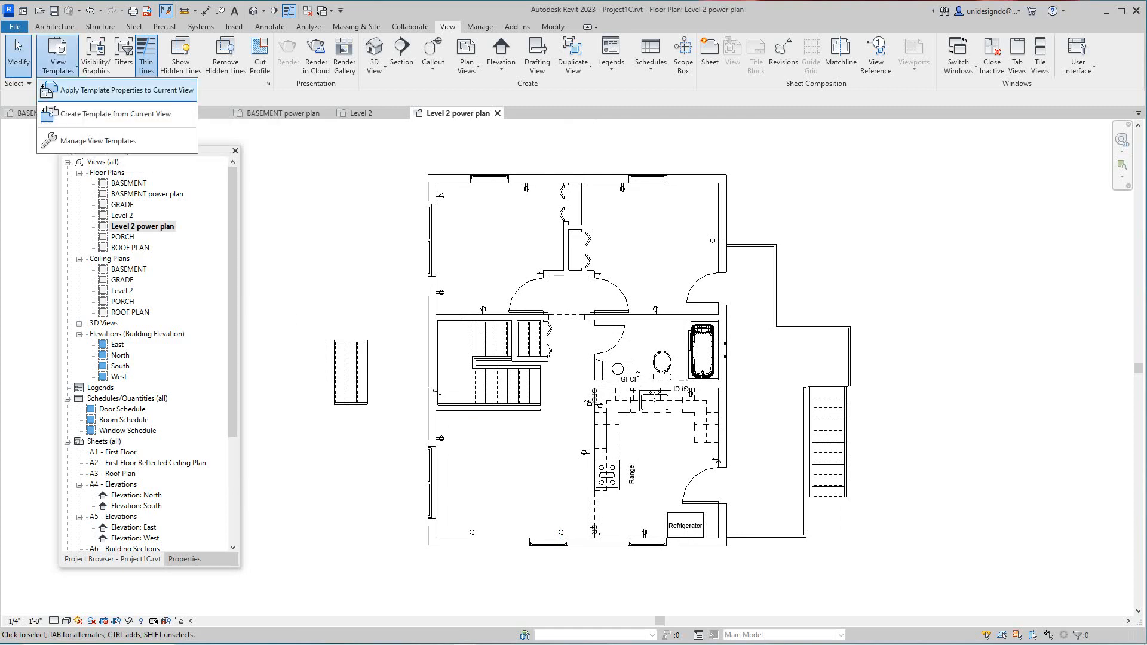
left_click(101, 91)
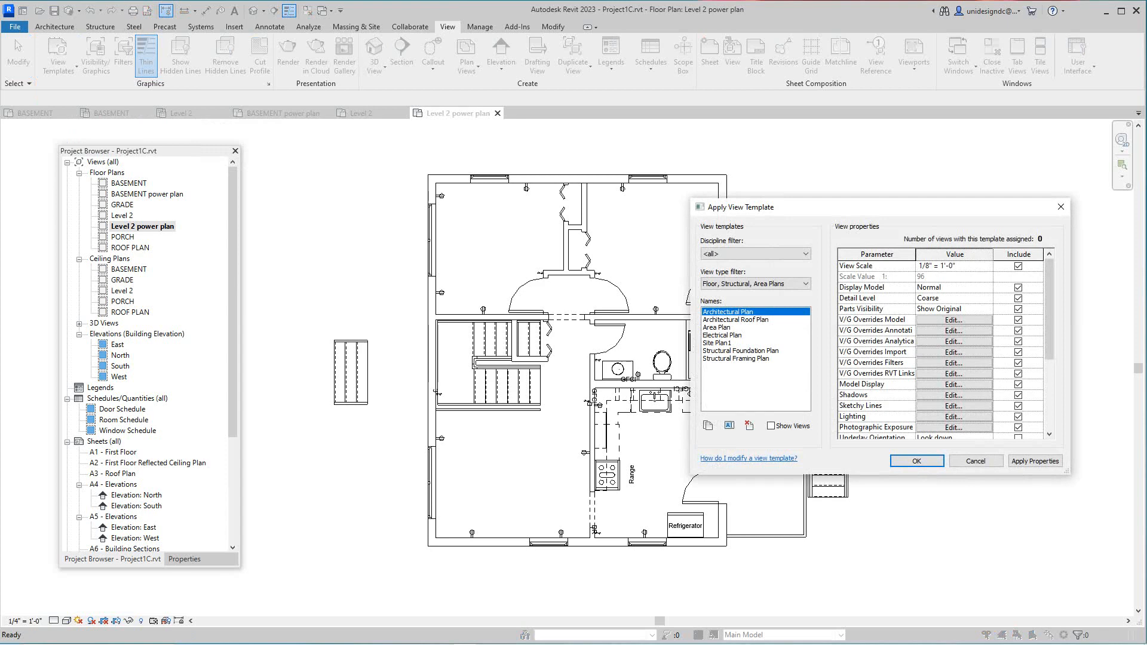
left_click(987, 266)
left_click(987, 267)
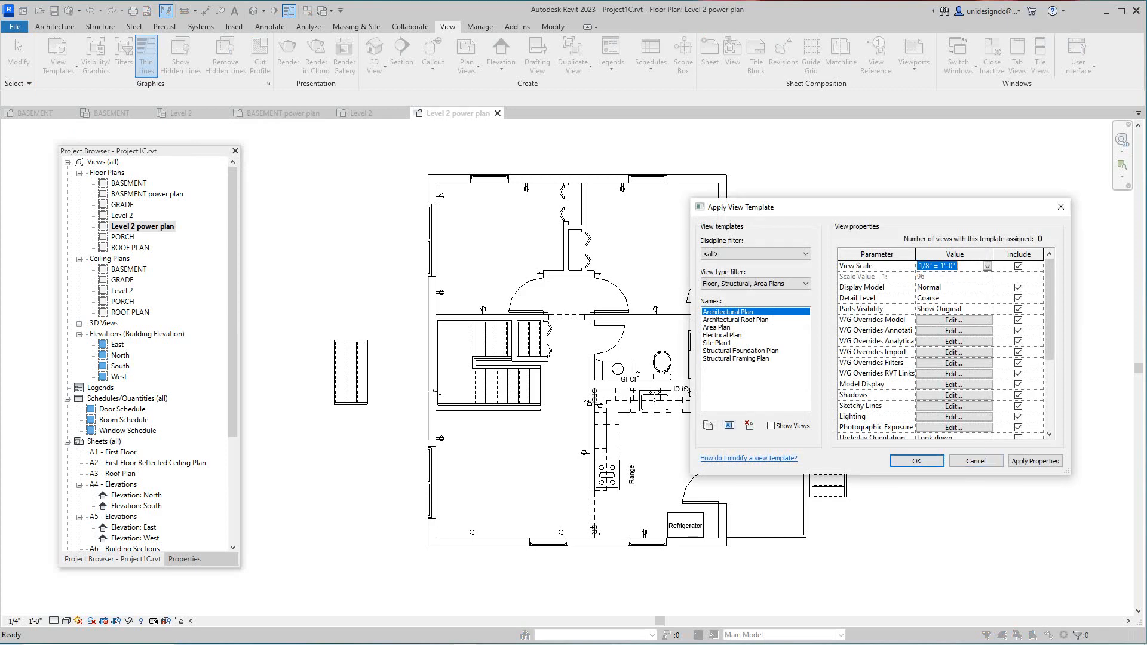
left_click(916, 461)
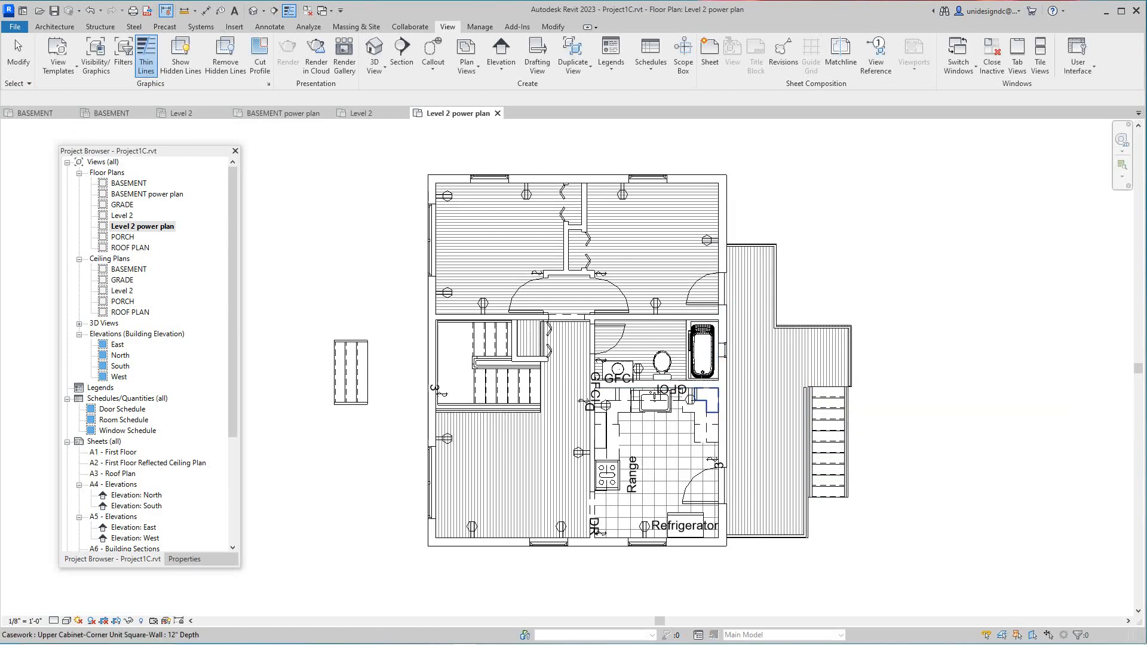
- Review the symbol and text sizes in the Level 2 power plan and undo the view template application
scroll(647, 459, "up", 2)
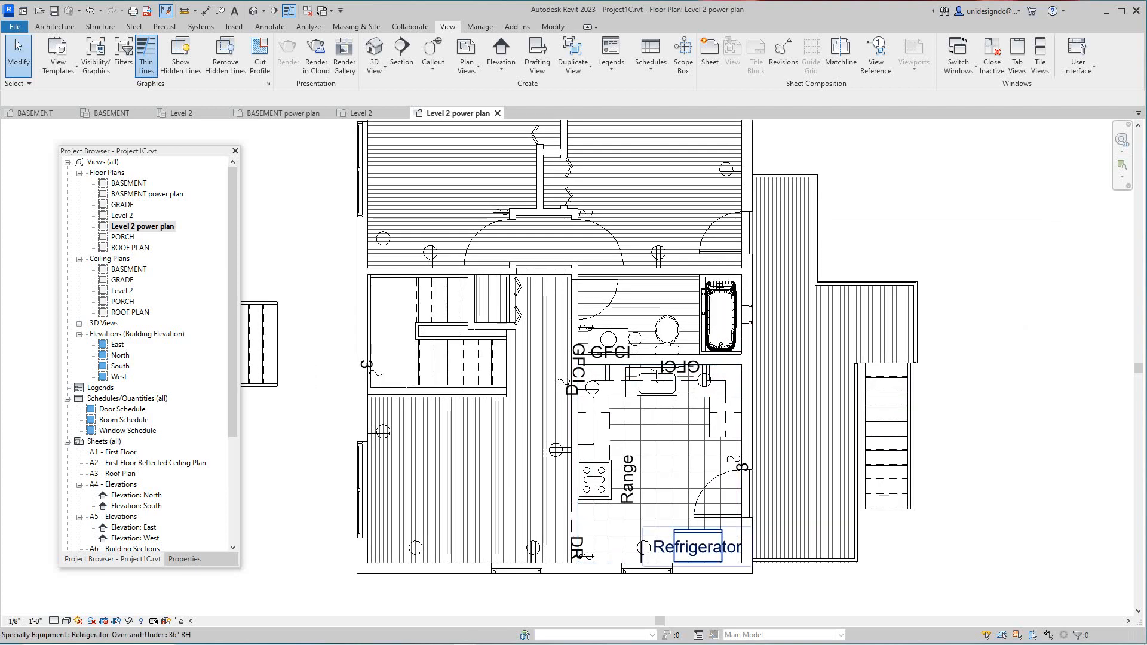
scroll(814, 597, "down", 1)
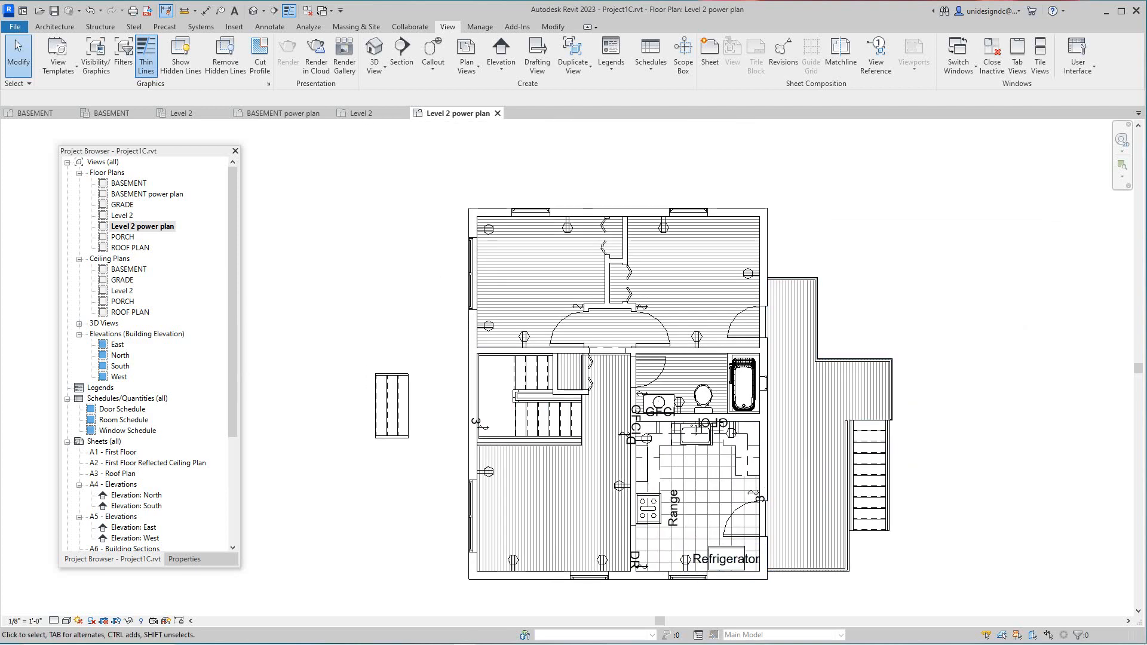
scroll(404, 249, "down", 1)
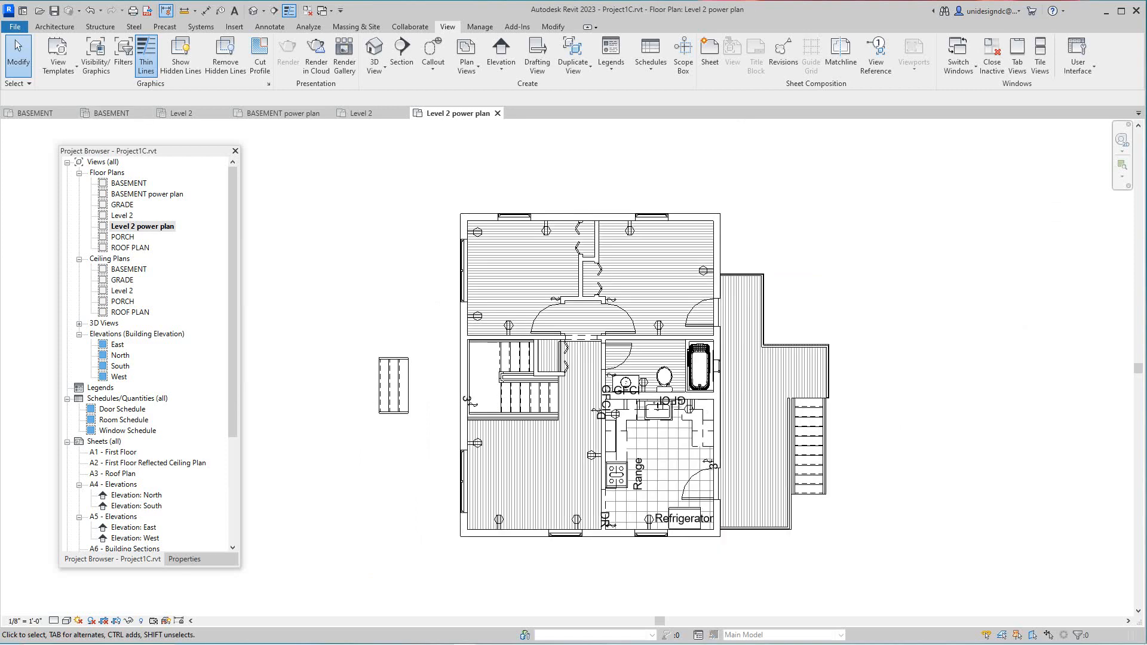
scroll(500, 341, "up", 3)
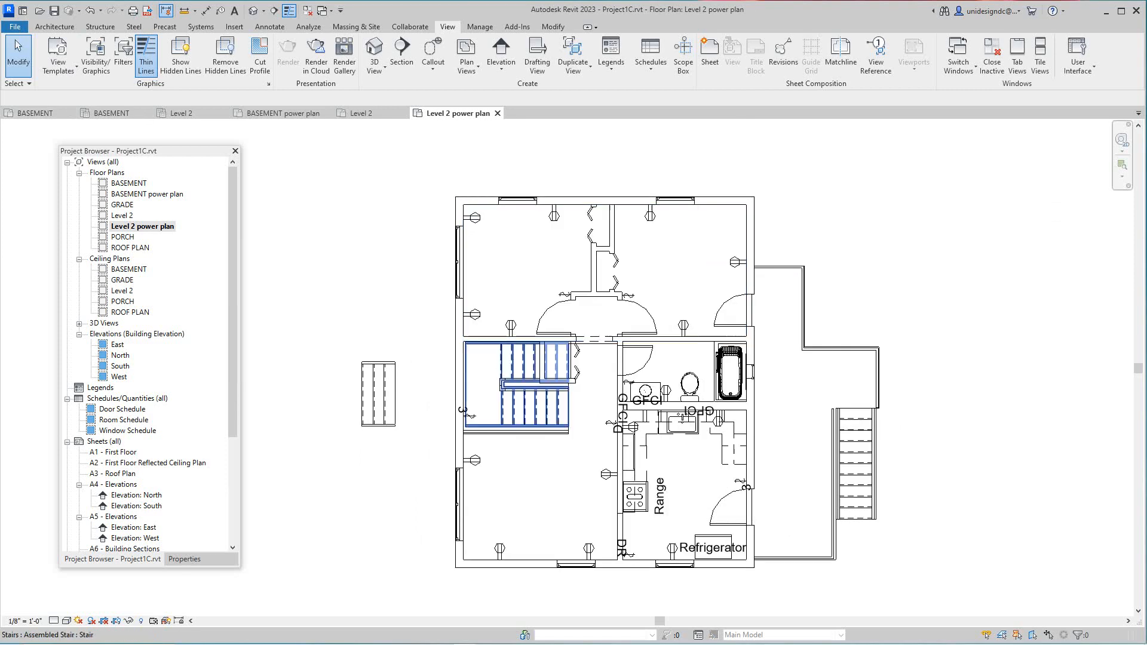
scroll(407, 327, "down", 2)
mouse_move(407, 326)
middle_mouse_down()
mouse_move(415, 342)
mouse_move(405, 301)
middle_mouse_up()
scroll(406, 329, "down", 1)
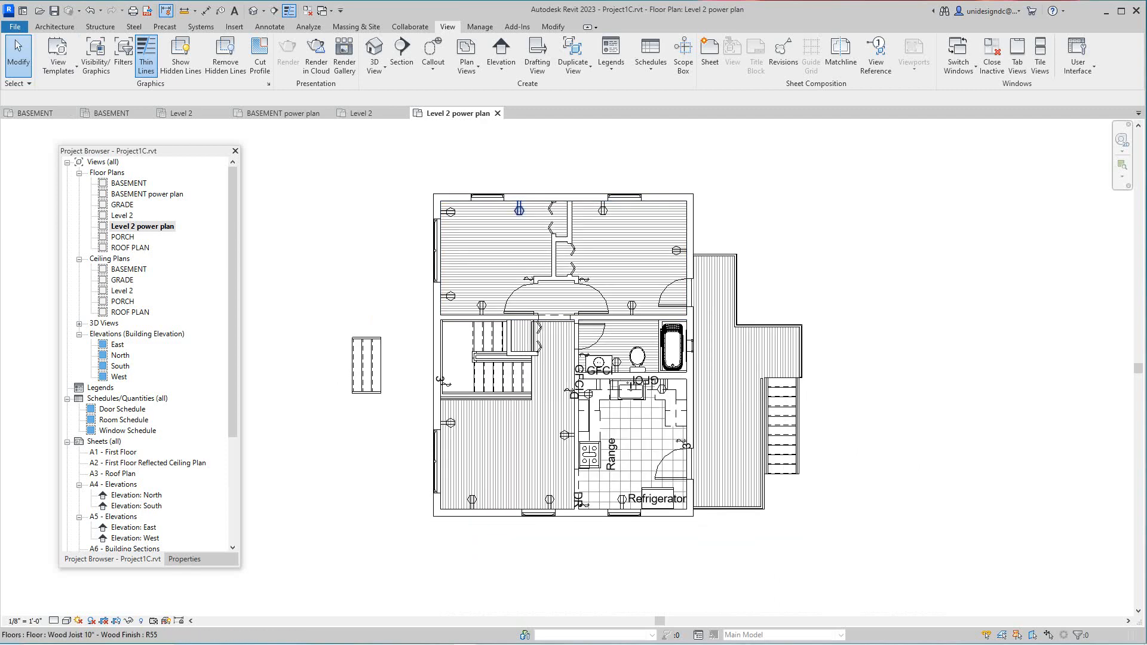
scroll(512, 237, "up", 1)
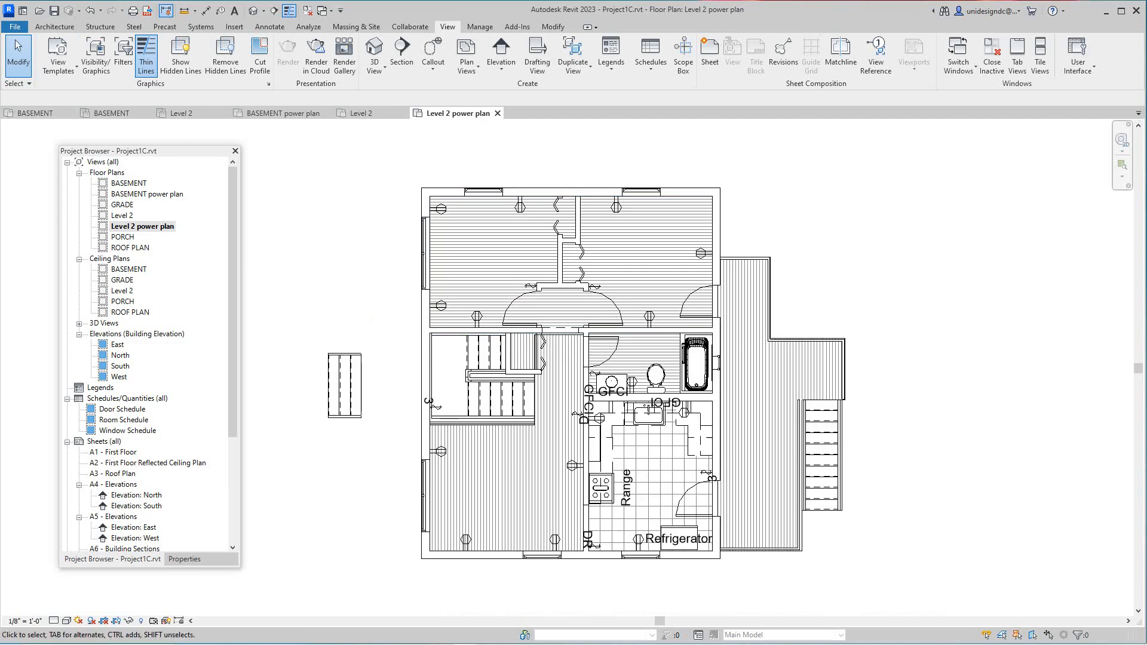
left_click(90, 10)
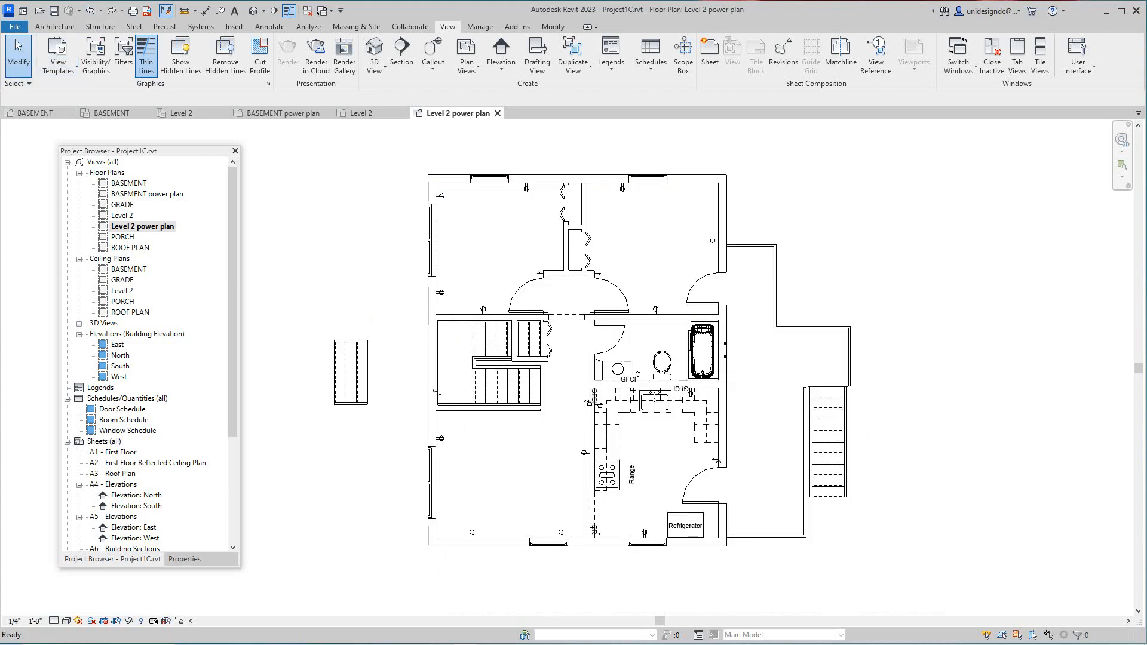
- Apply the Architectural Plan view template to the Level 2 power plan with its view scale set to 1/4" = 1'-0"
left_click(58, 56)
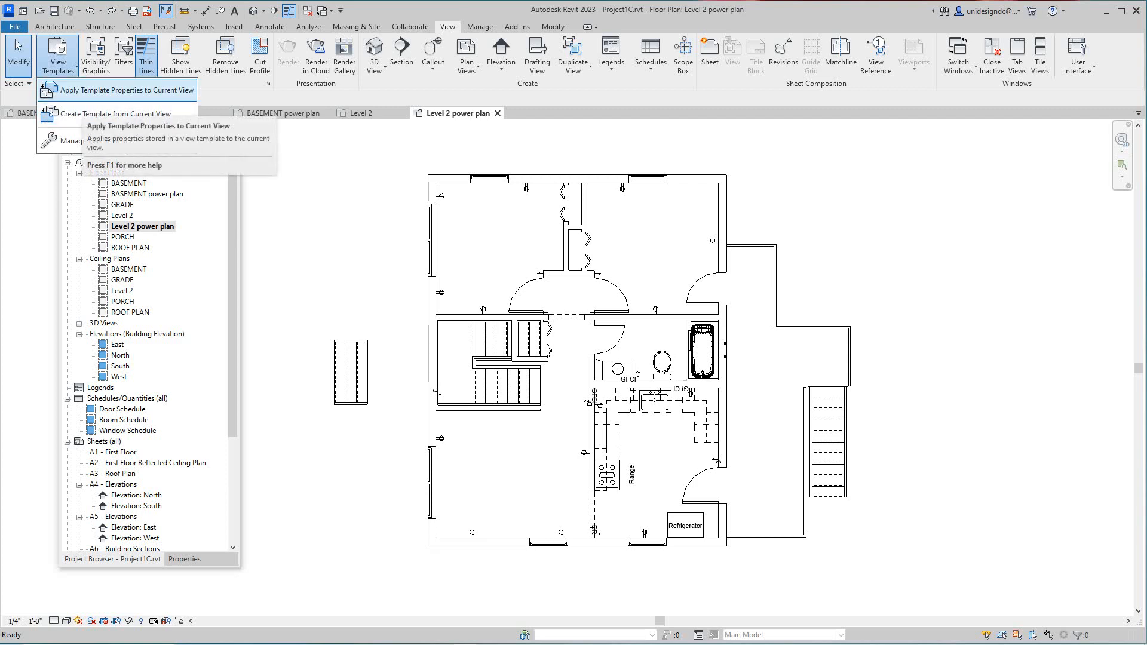
left_click(127, 90)
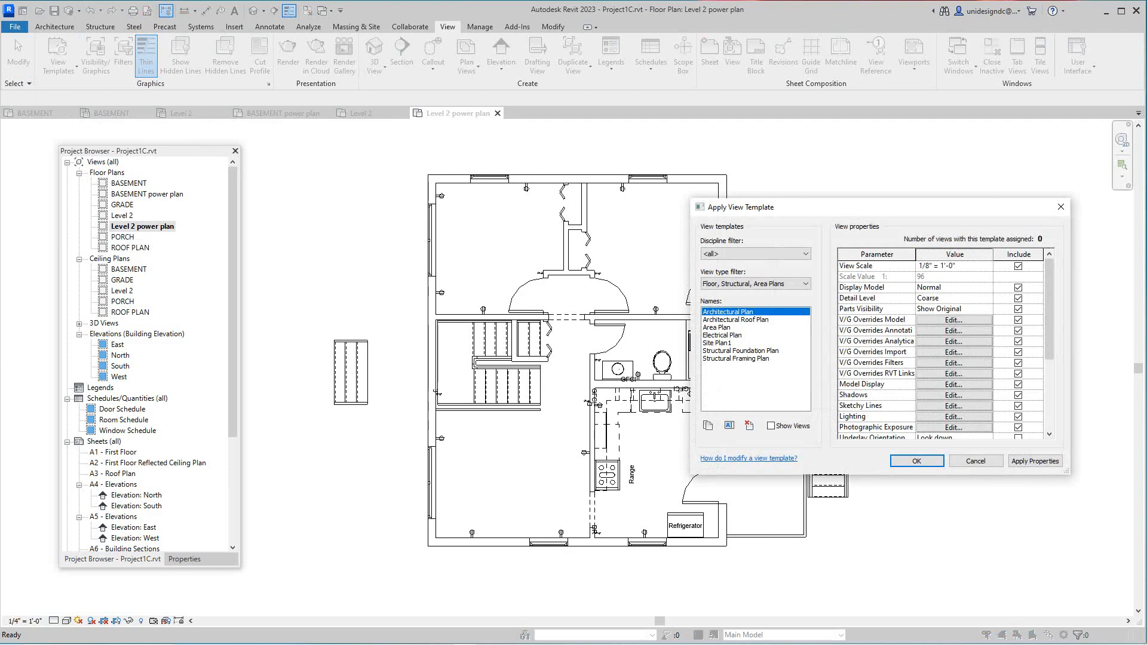
left_click(987, 266)
scroll(951, 299, "up", 1)
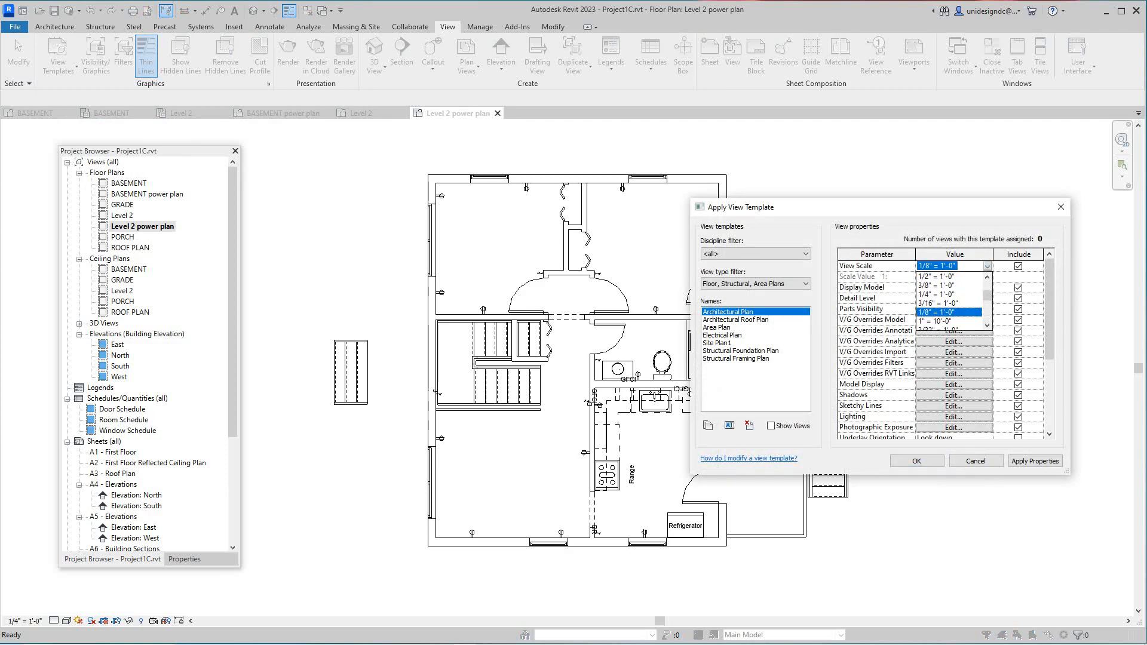
left_click(937, 295)
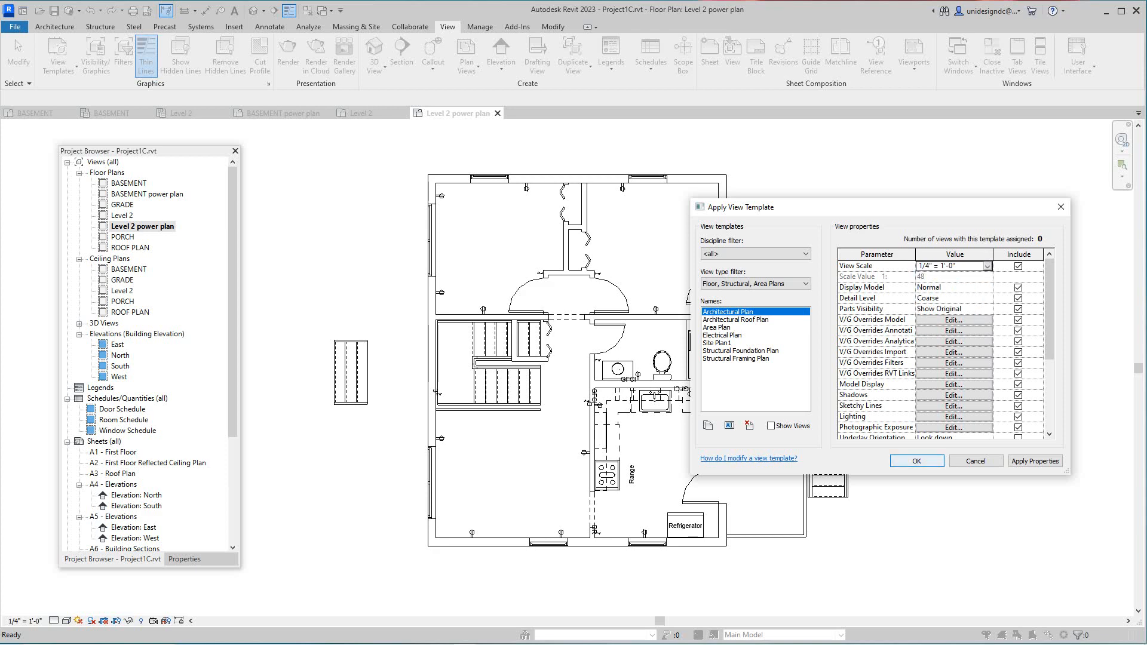
left_click(917, 462)
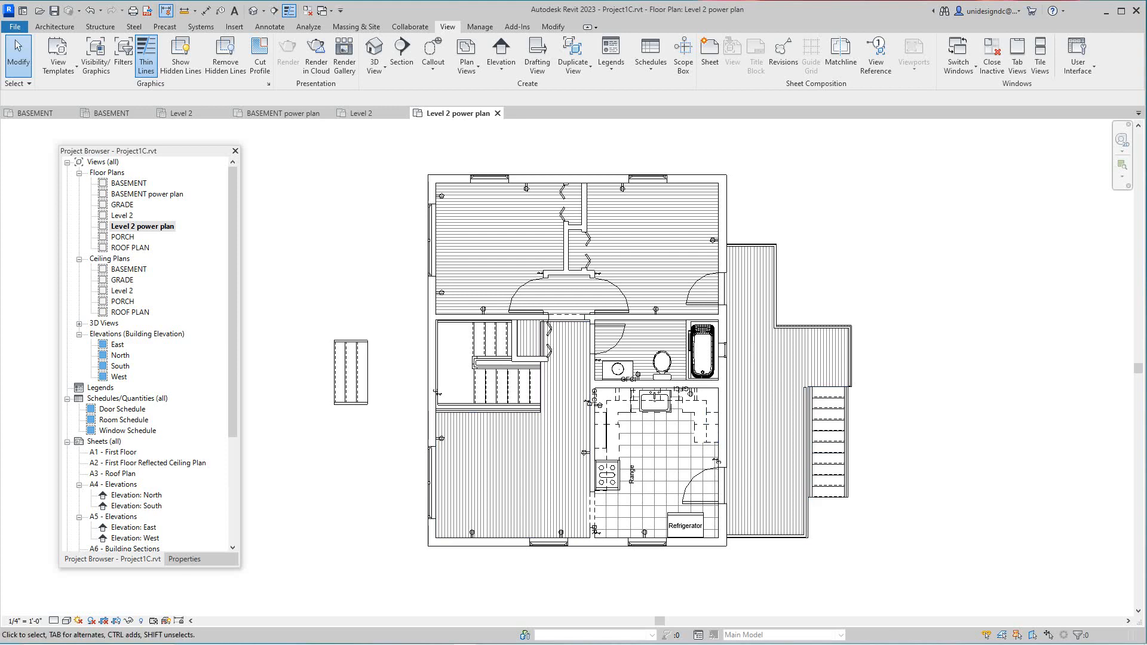
scroll(509, 243, "down", 1)
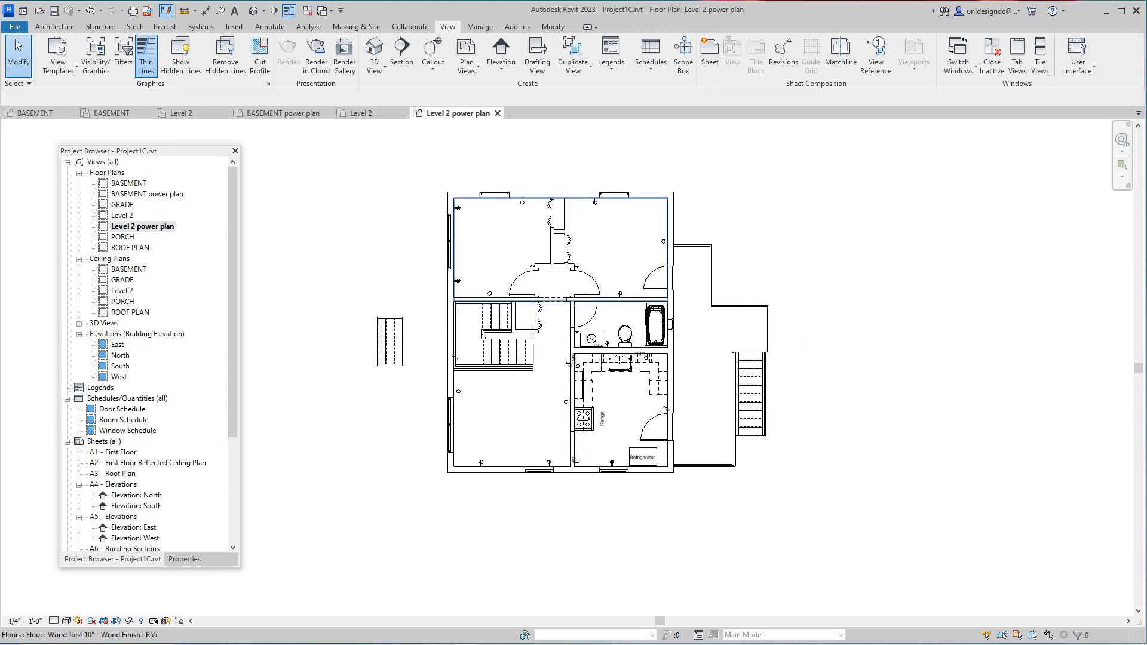
scroll(643, 268, "up", 1)
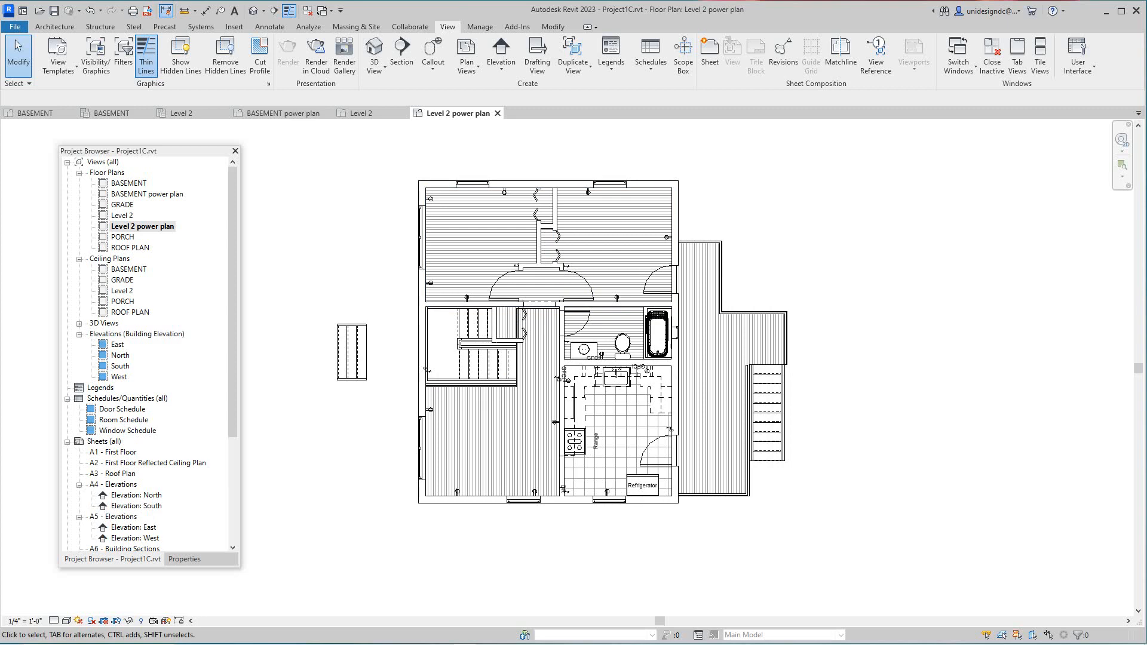
- Switch to the original BASEMENT floor plan and examine its walls, receptacles and fixtures
left_click(36, 113)
scroll(621, 323, "down", 2)
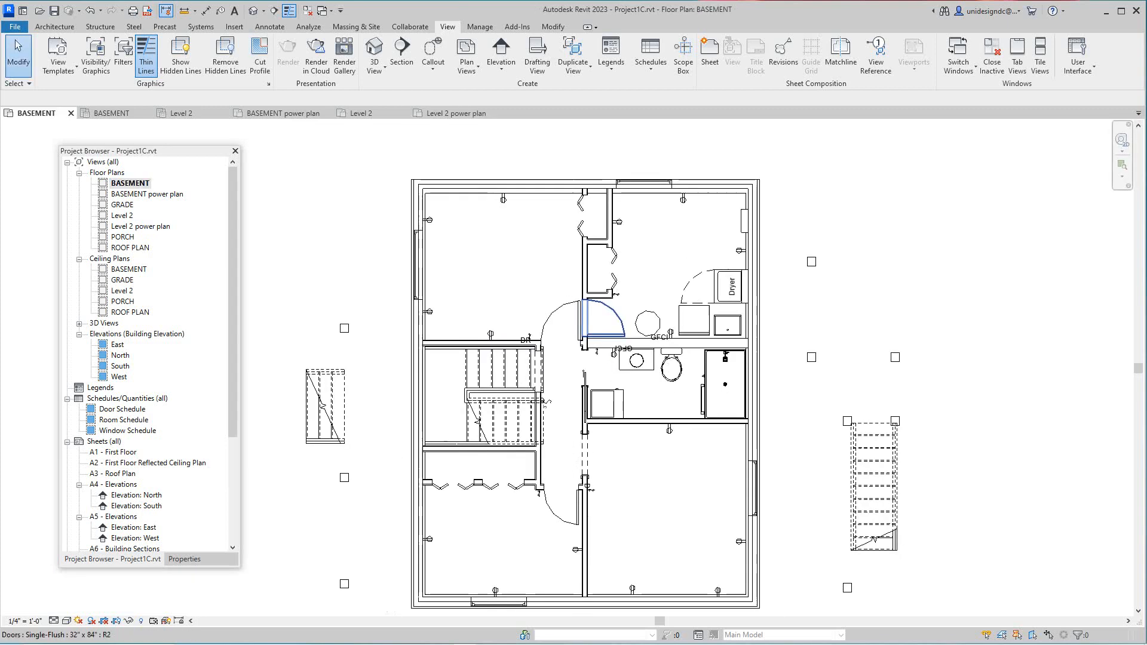
middle_click_drag(622, 323, 586, 264)
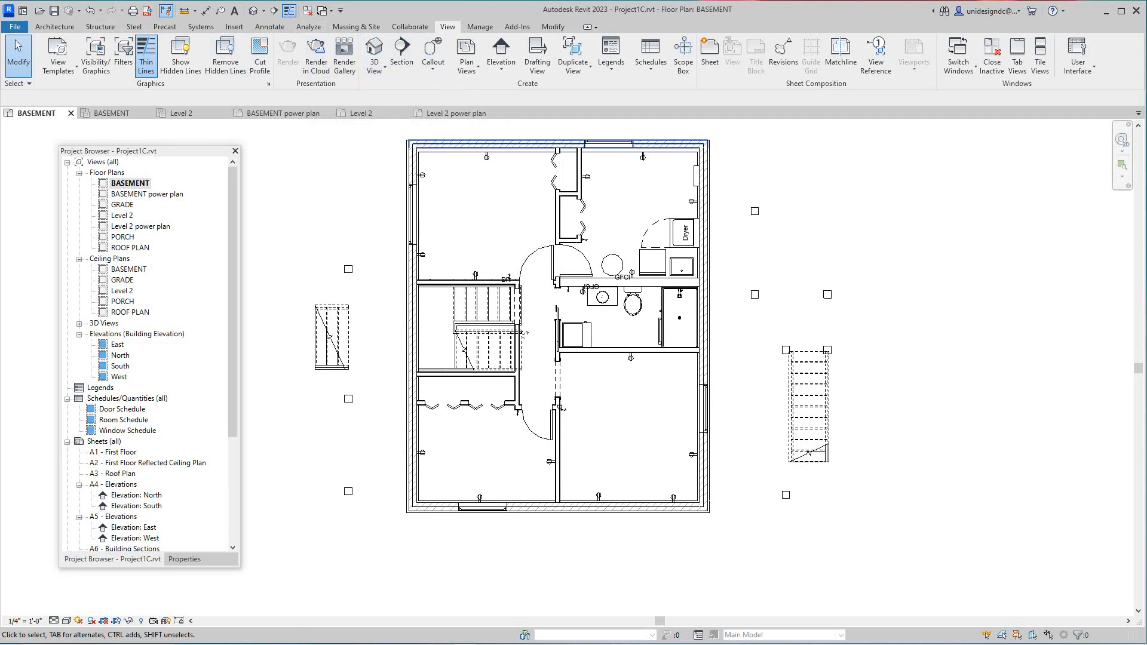
scroll(591, 173, "down", 1)
scroll(502, 137, "up", 2)
scroll(463, 287, "down", 3)
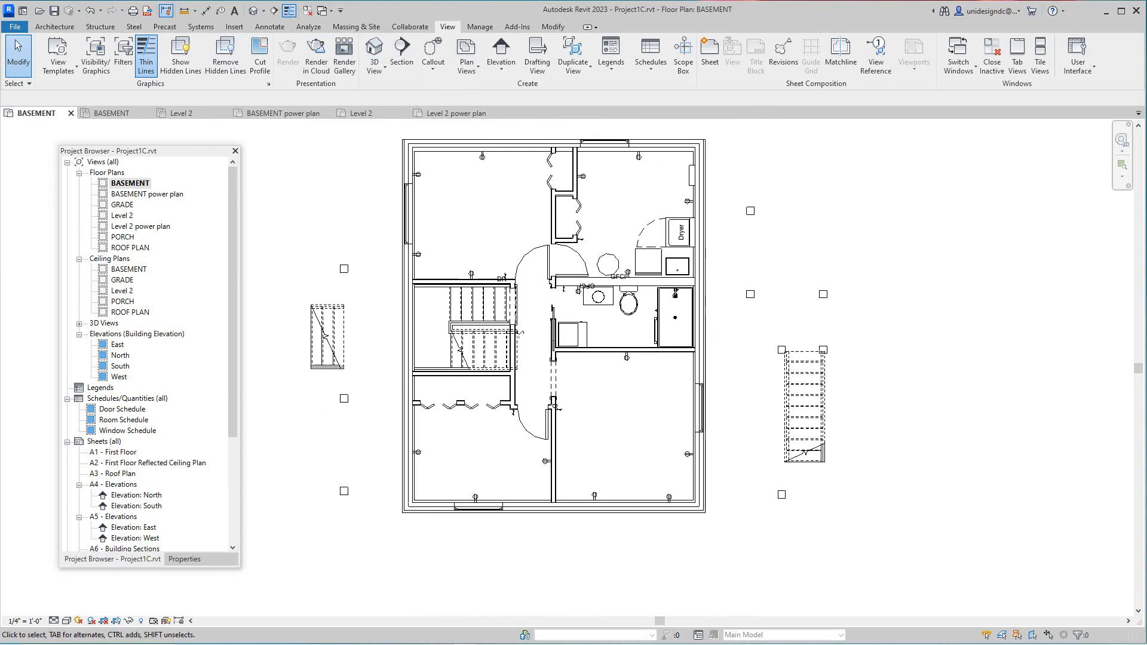
scroll(463, 287, "up", 3)
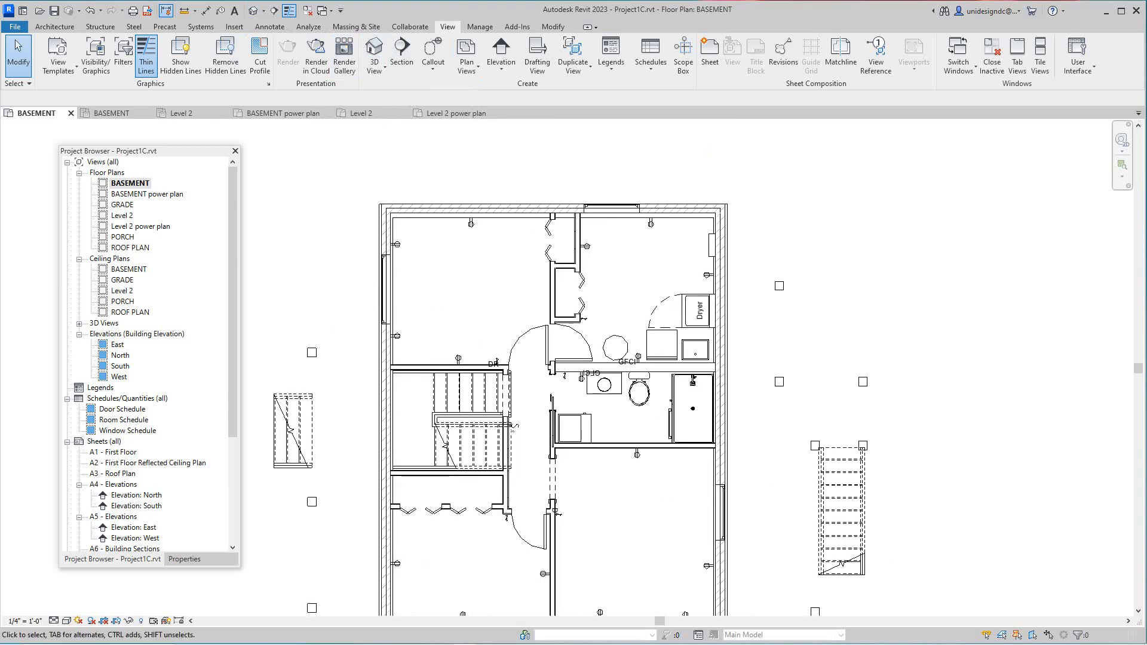
left_click(467, 57)
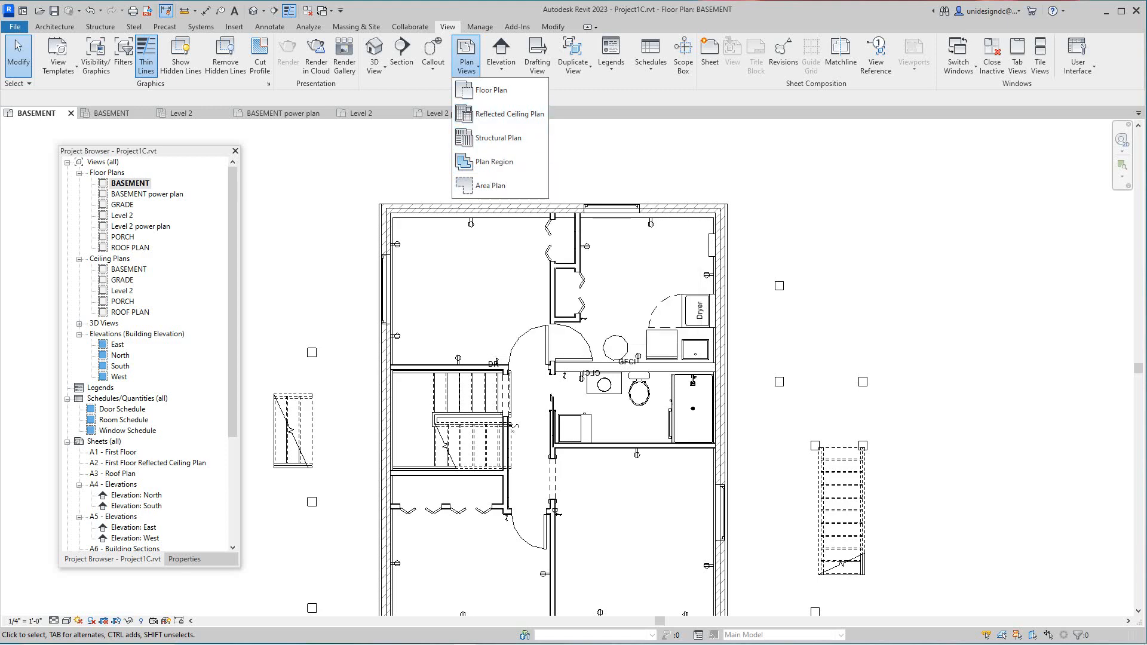
key("Escape")
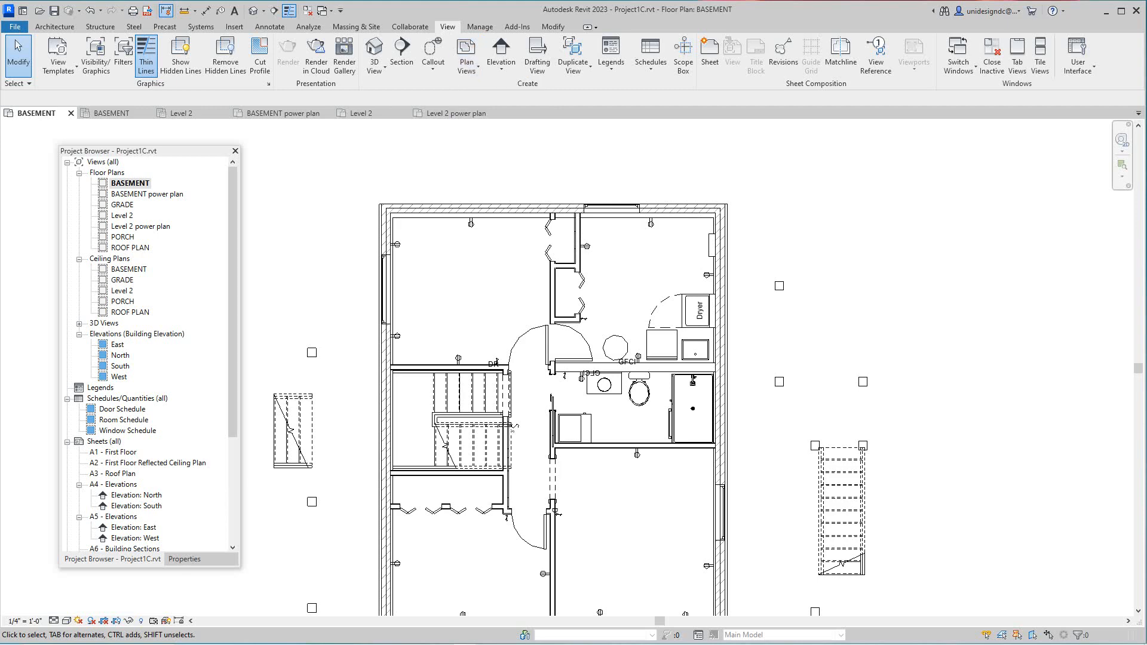
- Open the BASEMENT reflected ceiling plan and examine the layout of its downlights, switches and rooms
double_click(128, 269)
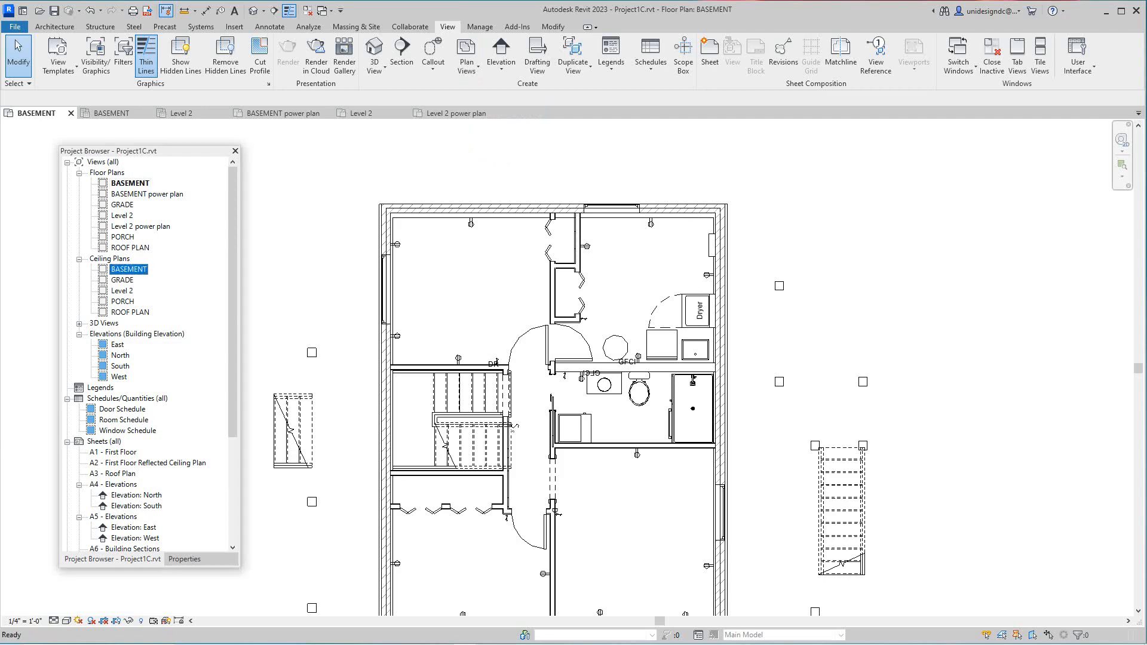
scroll(523, 336, "up", 4)
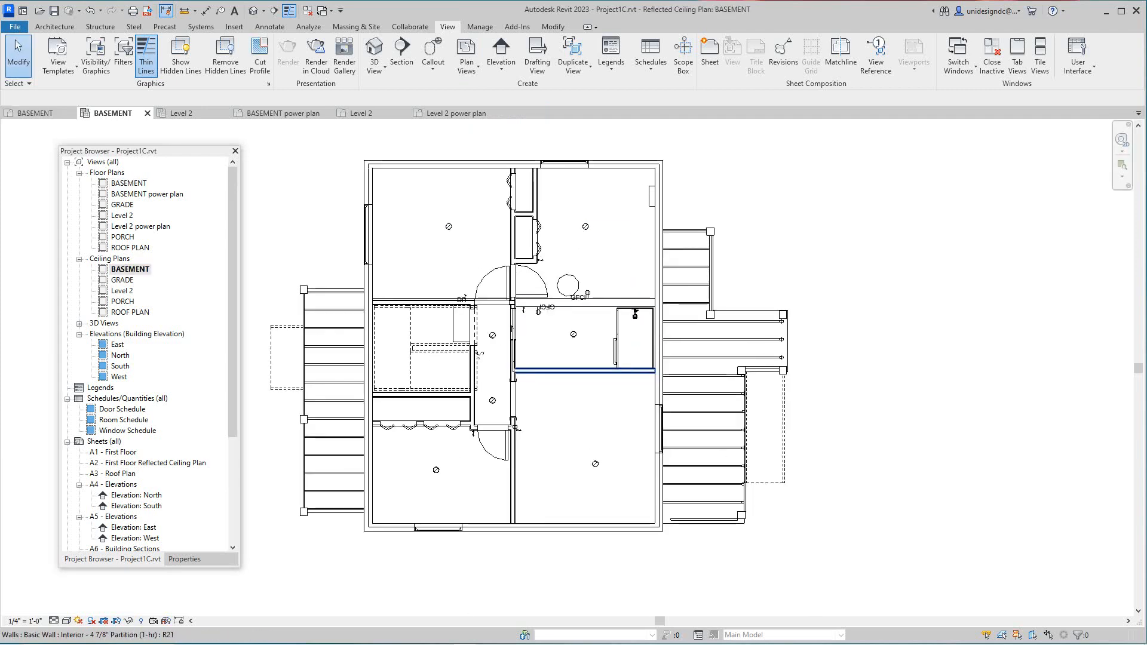
scroll(462, 279, "up", 1)
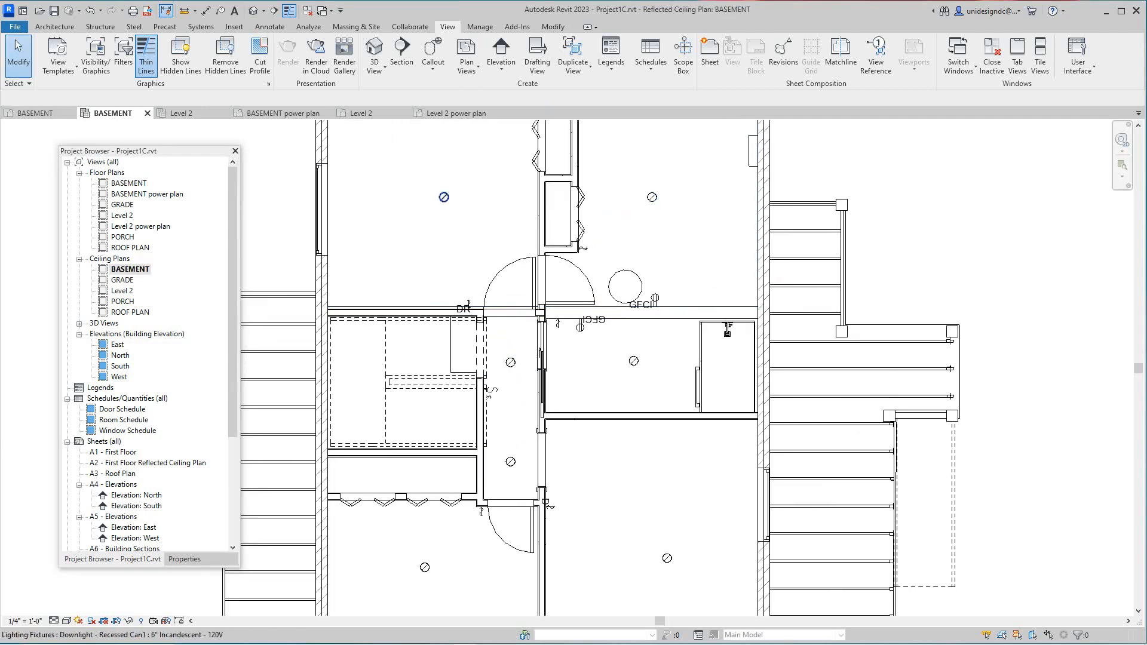
scroll(528, 198, "down", 2)
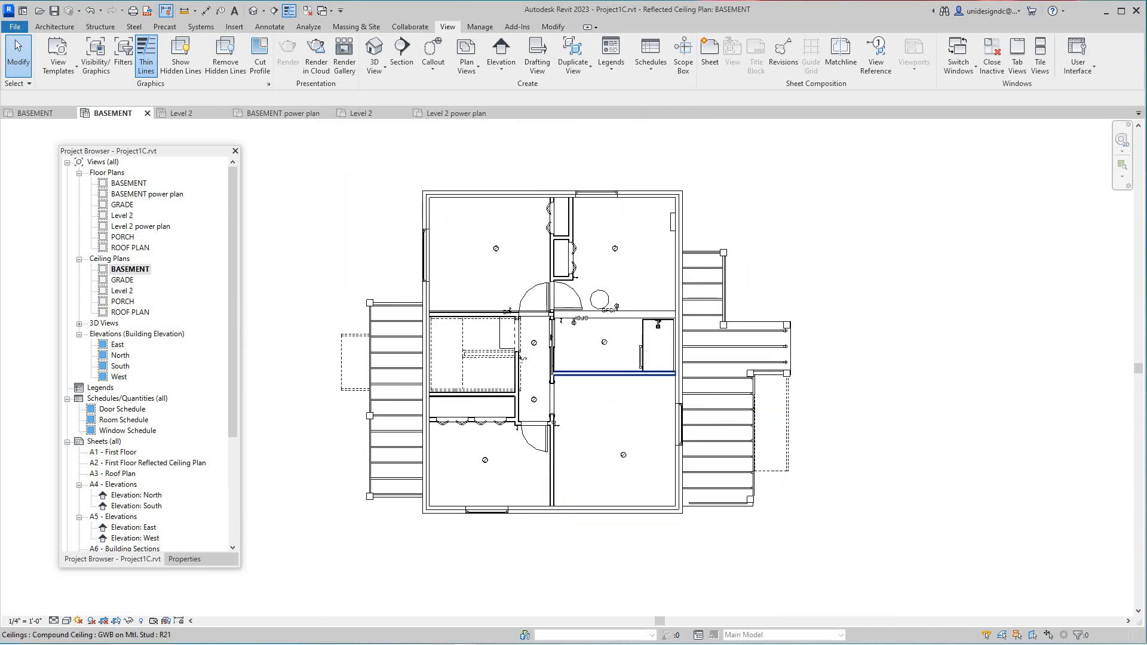
scroll(466, 370, "down", 1)
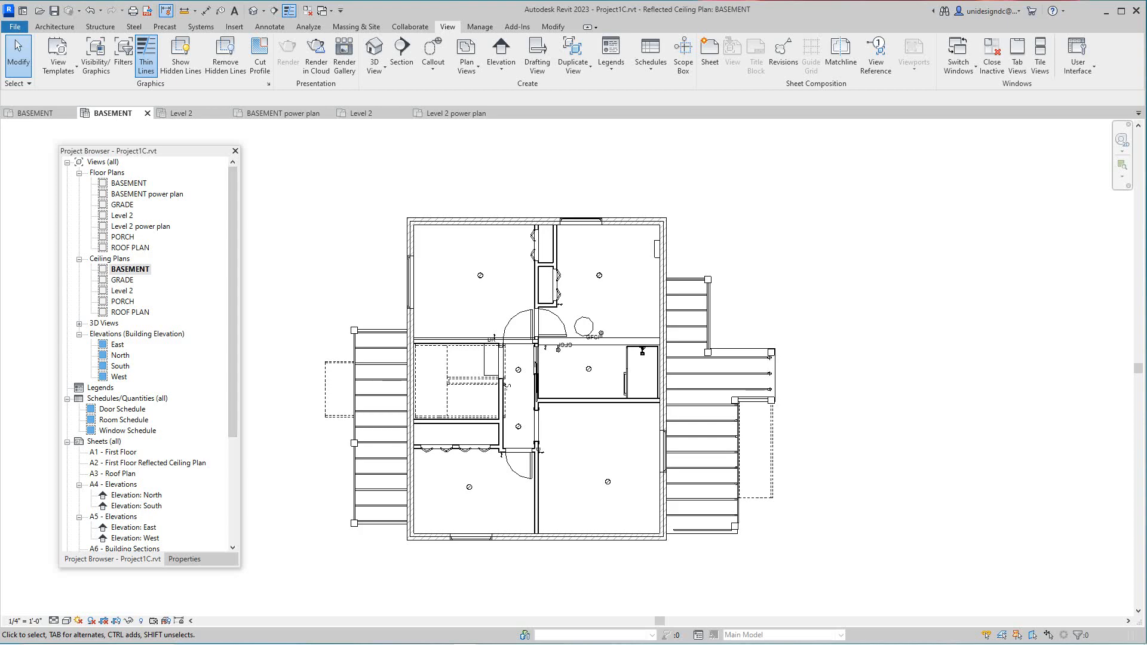
scroll(370, 324, "down", 1)
middle_click_drag(370, 325, 382, 285)
scroll(380, 286, "up", 2)
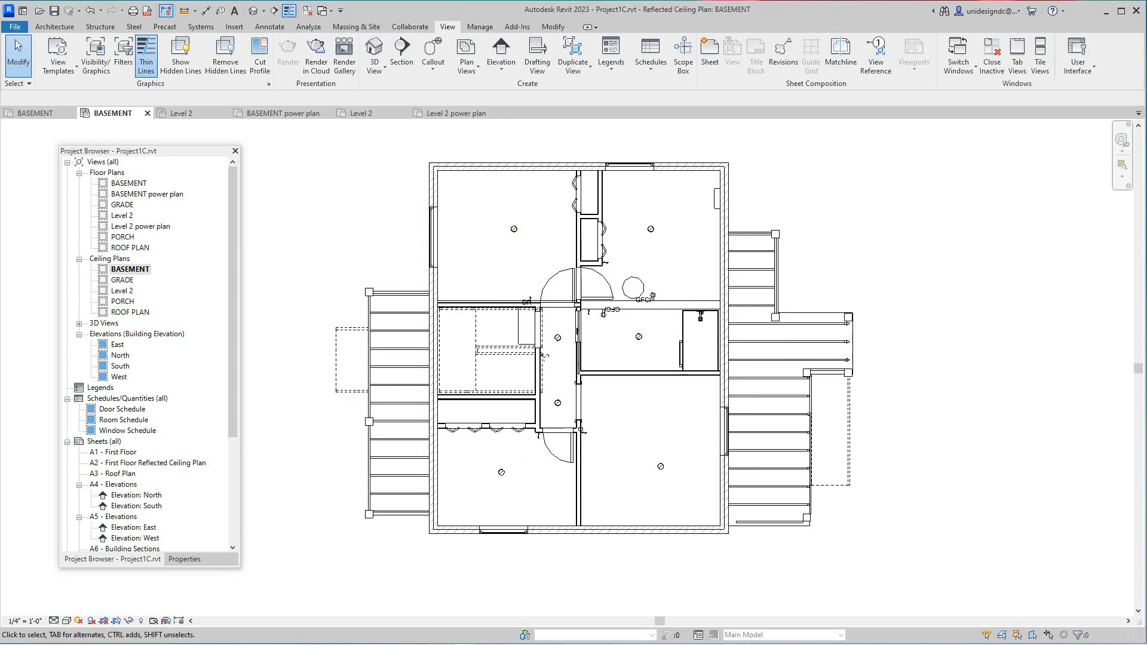
- Open the Level 2 reflected ceiling plan and examine which ceilings, light fixtures and walls it displays
double_click(123, 291)
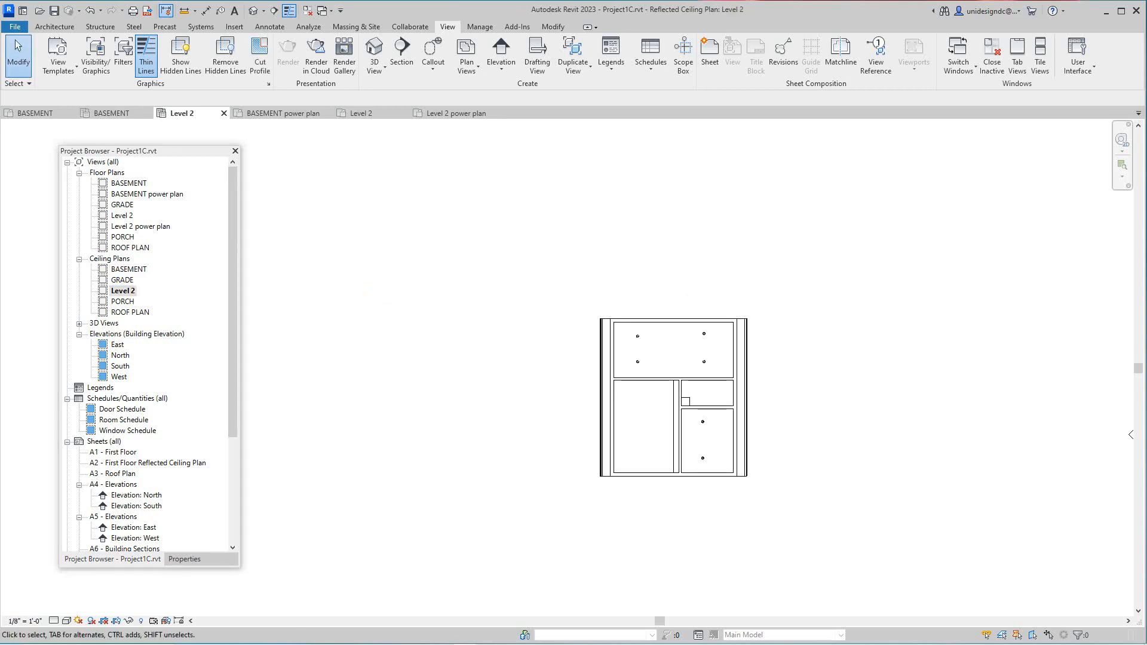
scroll(652, 380, "up", 2)
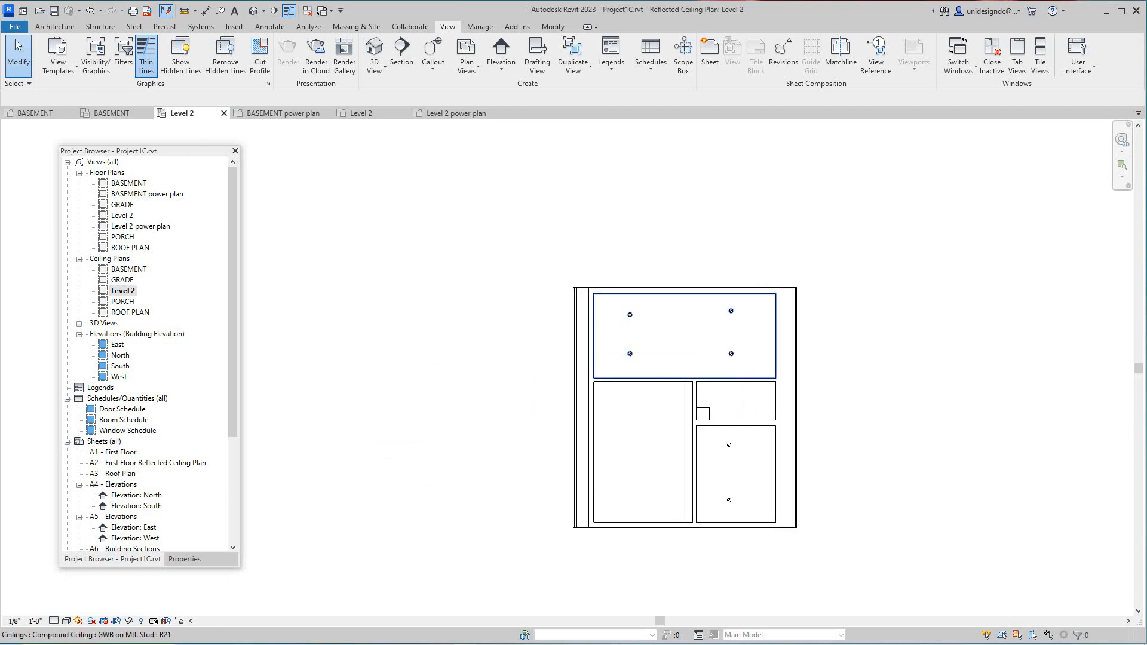
scroll(618, 359, "down", 1)
scroll(709, 420, "up", 1)
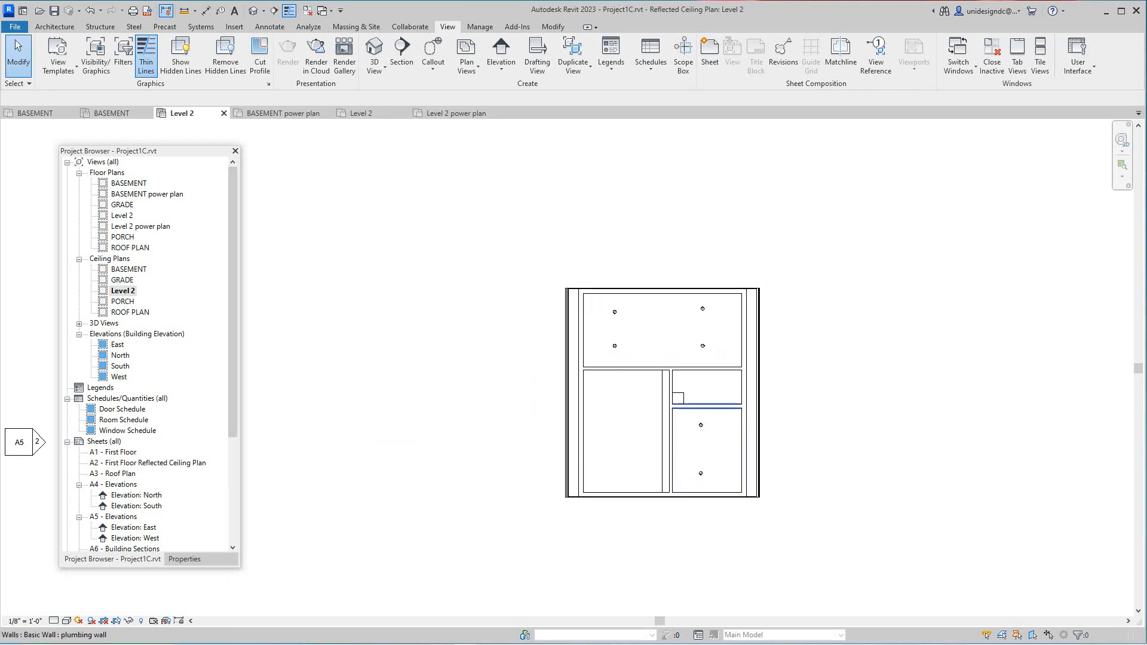
scroll(676, 344, "up", 1)
middle_click_drag(676, 344, 554, 268)
scroll(554, 254, "up", 1)
middle_click_drag(546, 325, 587, 346)
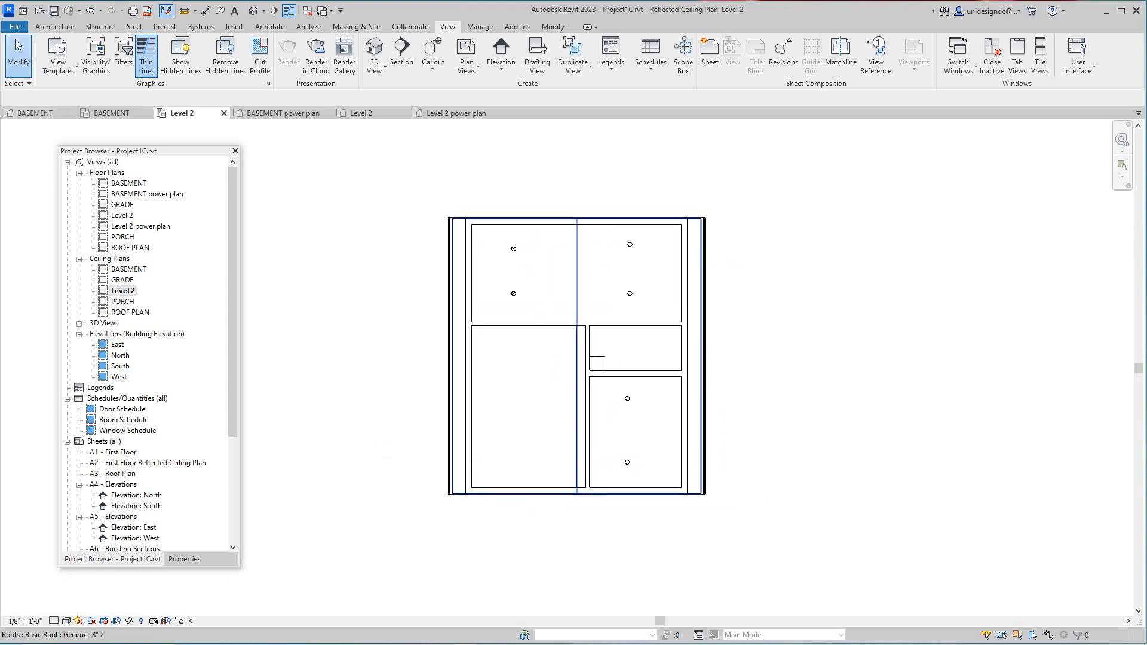
scroll(613, 319, "up", 1)
scroll(531, 333, "up", 1)
scroll(458, 325, "down", 3)
middle_click_drag(457, 324, 458, 333)
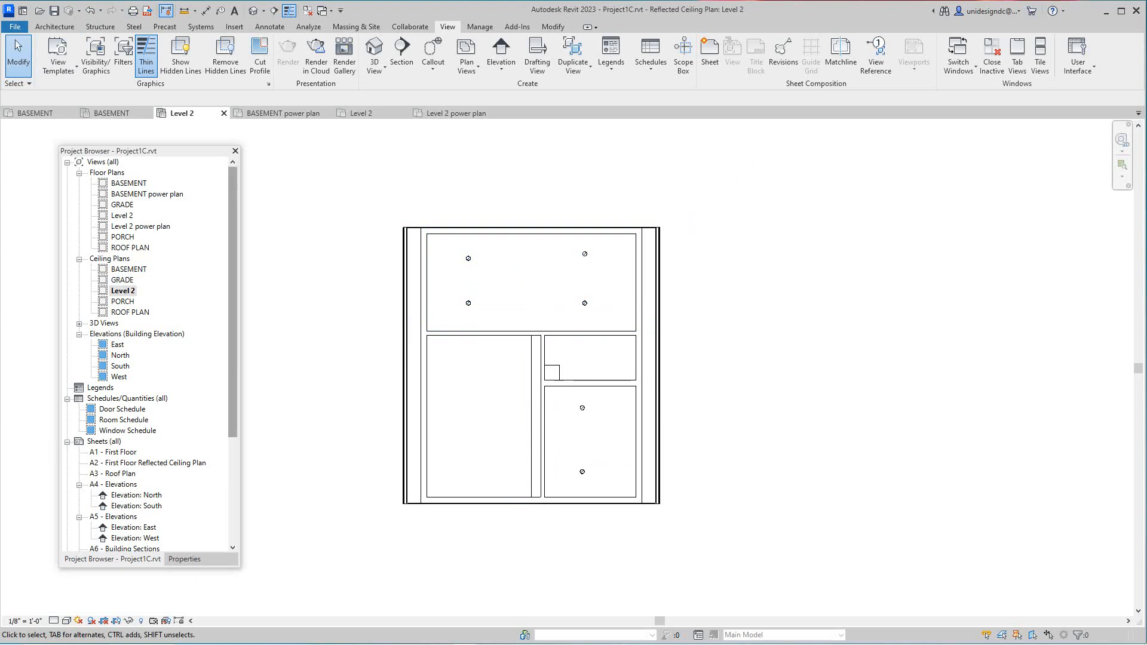
- Set the cut plane offset in the Level 2 ceiling plan's view range to 4' 0"
scroll(149, 353, "down", 3)
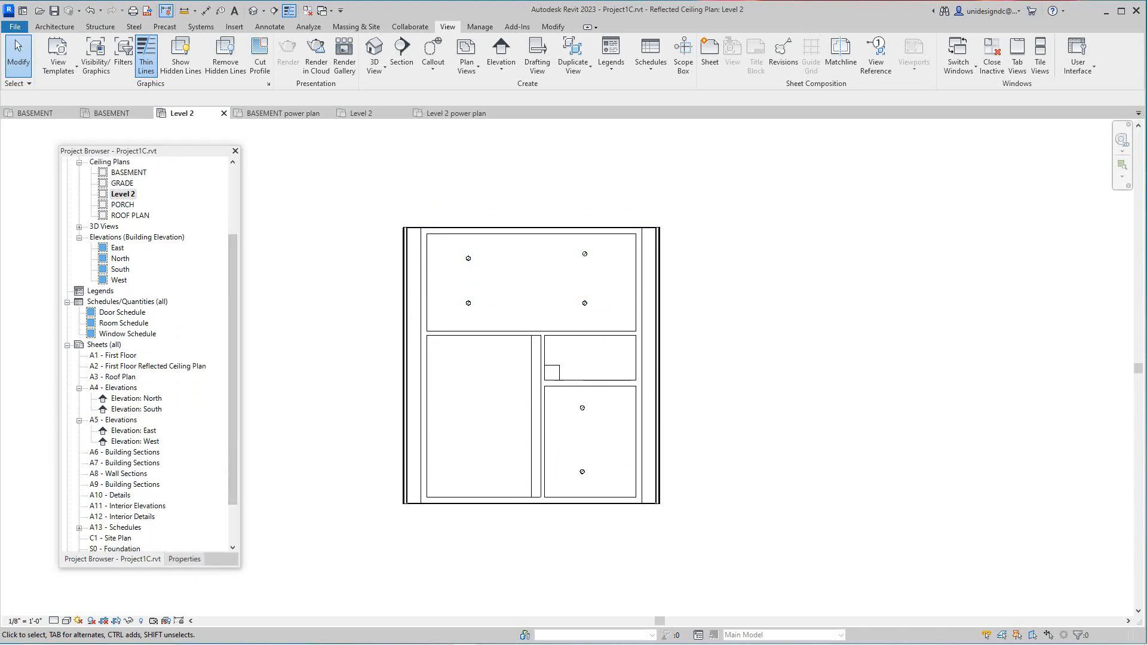
left_click(184, 559)
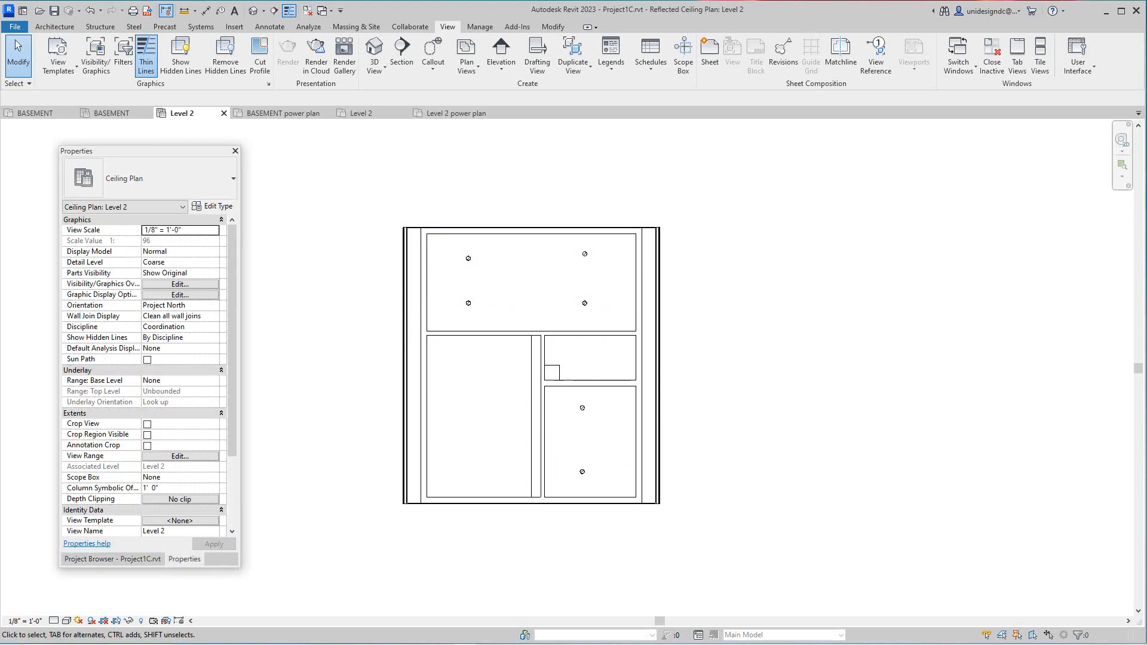
scroll(143, 370, "down", 3)
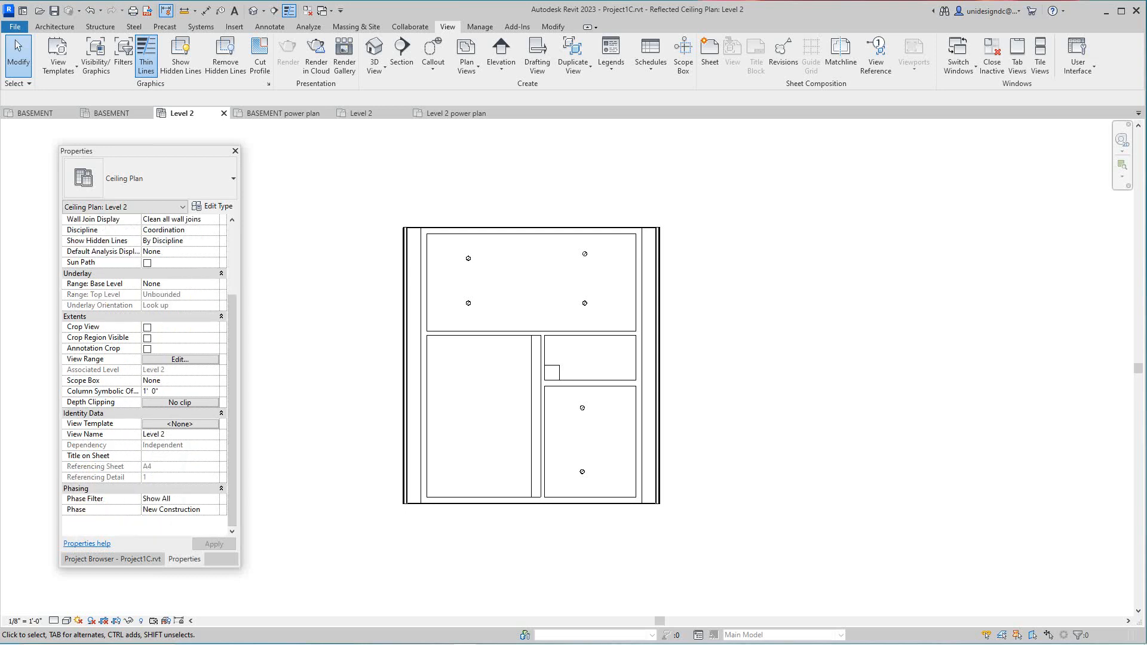
left_click(180, 359)
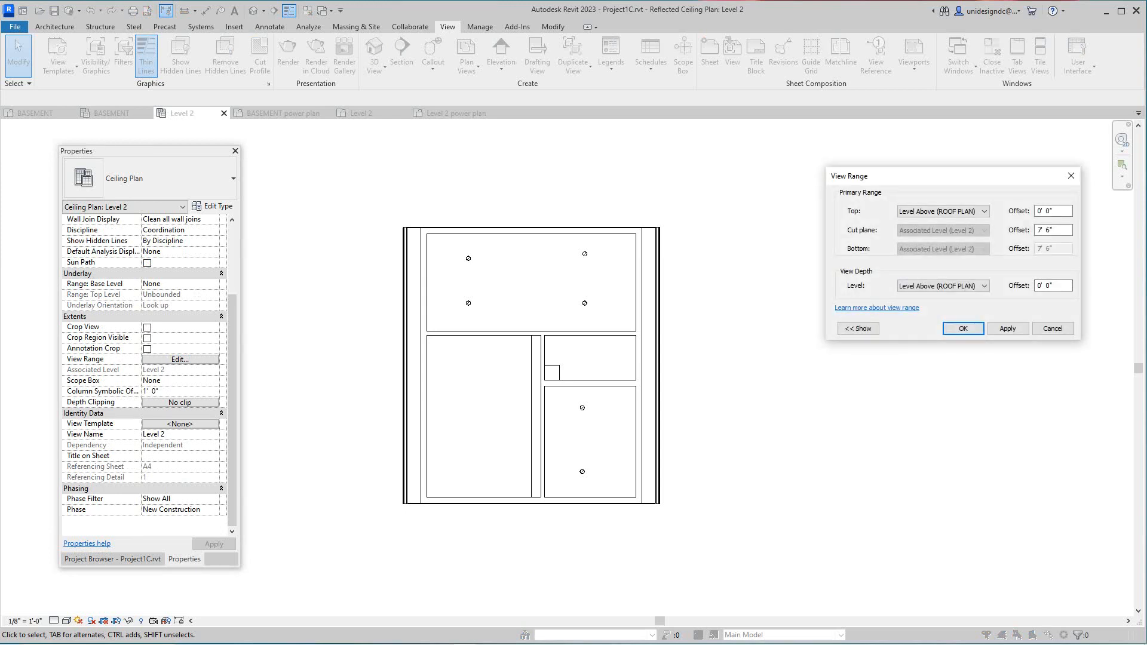
left_click_drag(1056, 231, 1036, 230)
type("4")
left_click(1007, 328)
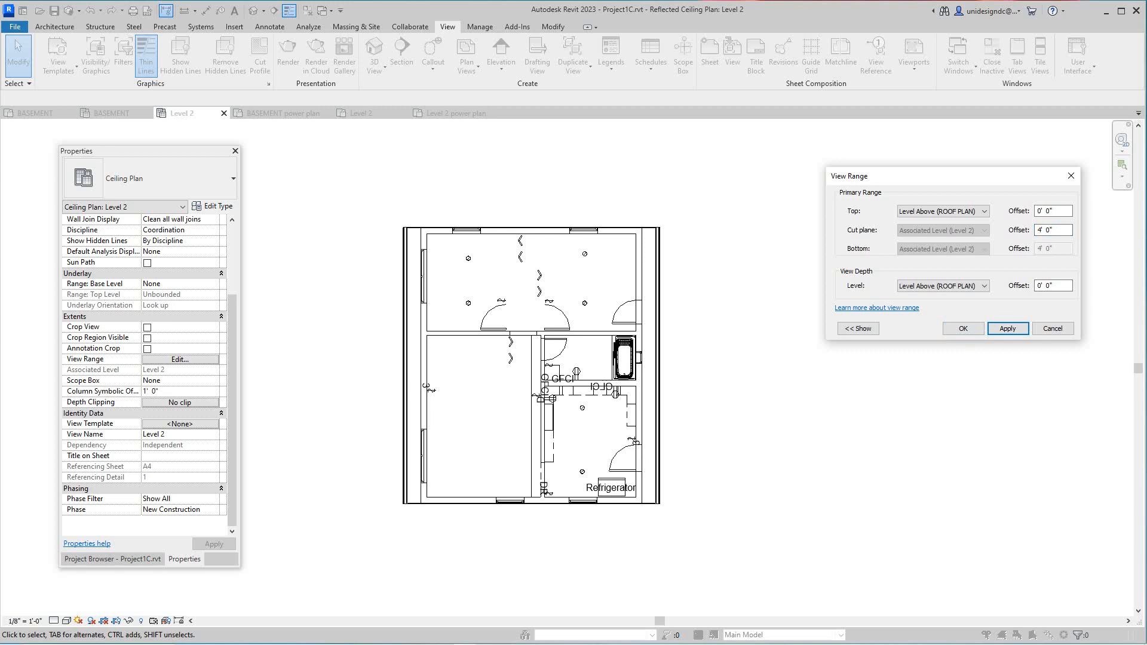
left_click_drag(1055, 230, 1035, 230)
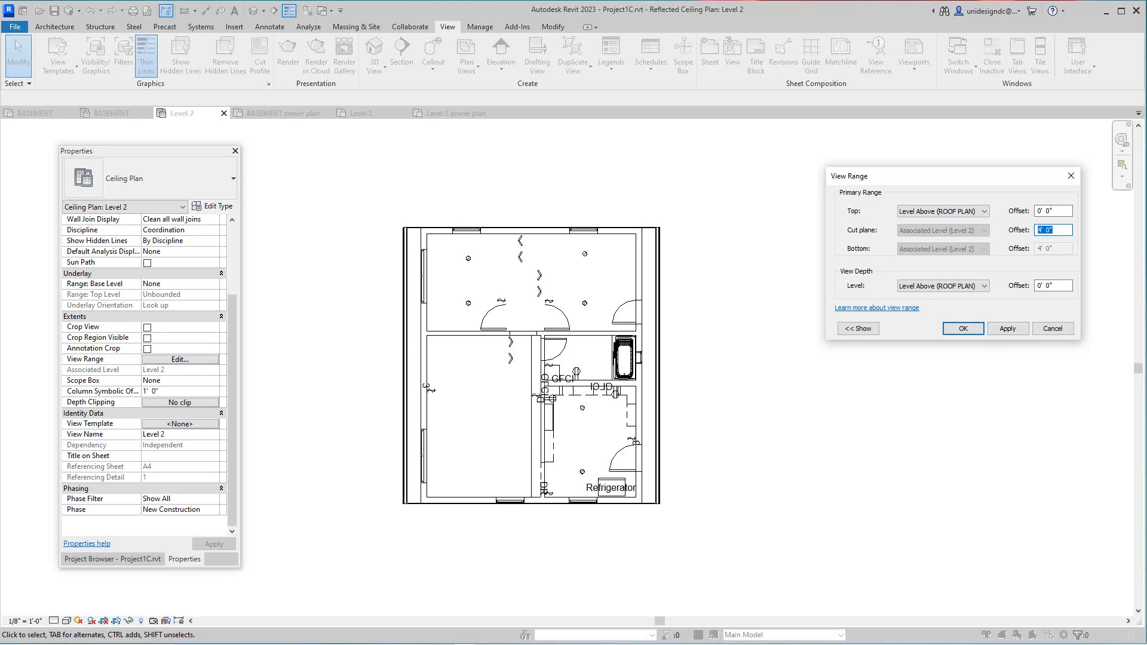
left_click(1053, 328)
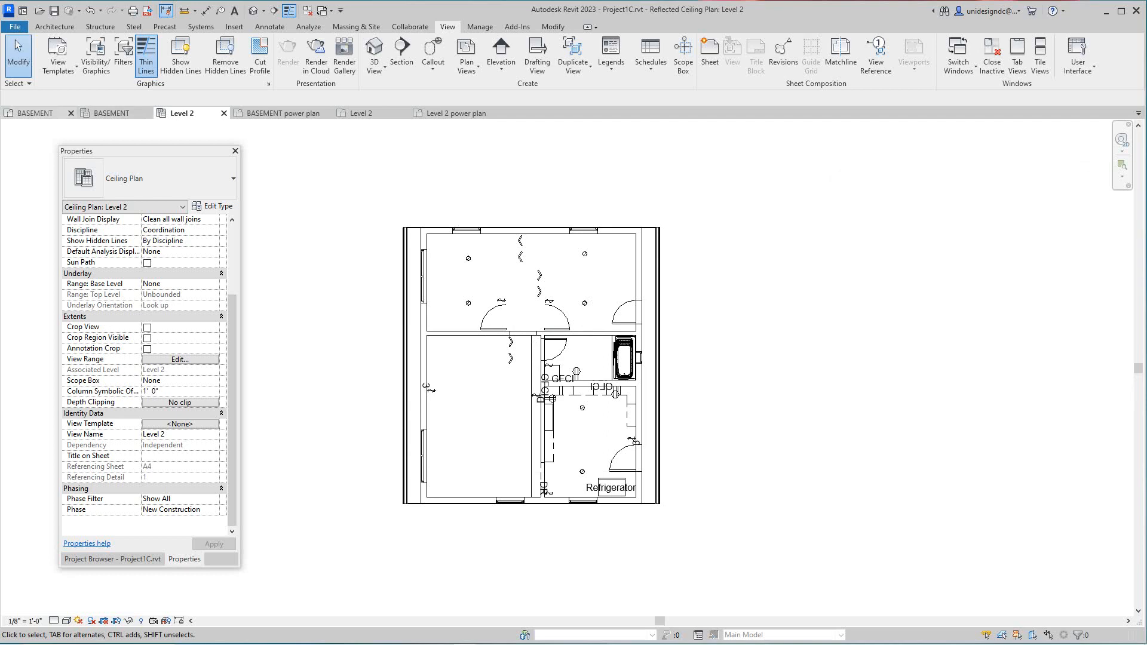
- Switch to the BASEMENT power plan and examine its receptacles, panelboard and laundry fixtures
left_click(284, 113)
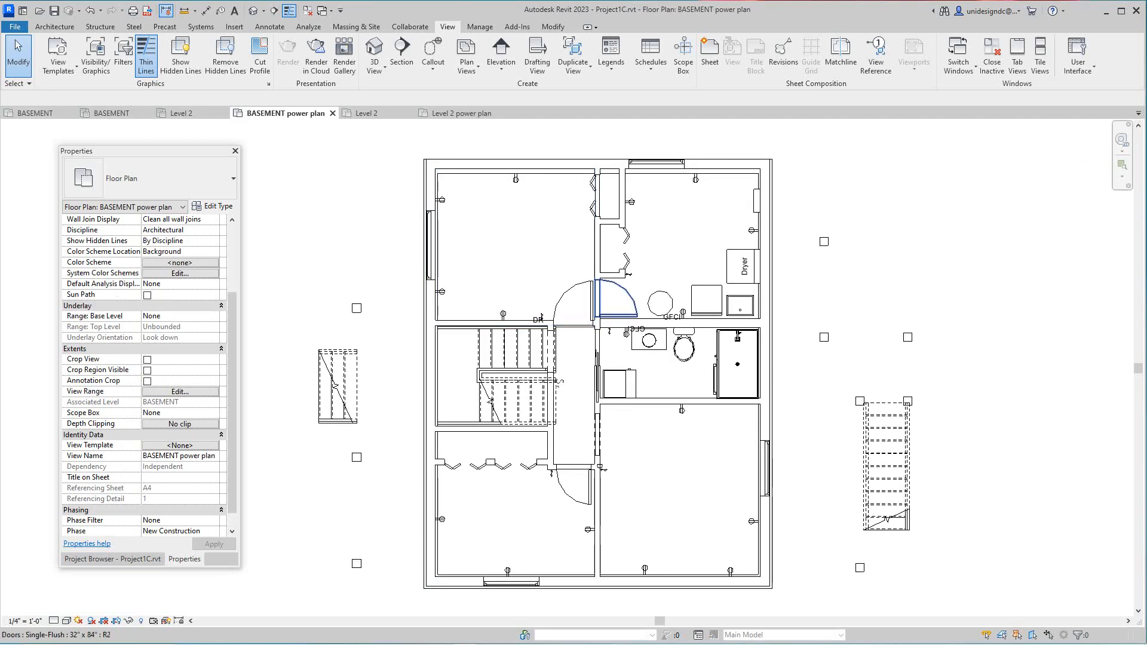
scroll(565, 292, "down", 1)
scroll(731, 215, "up", 3)
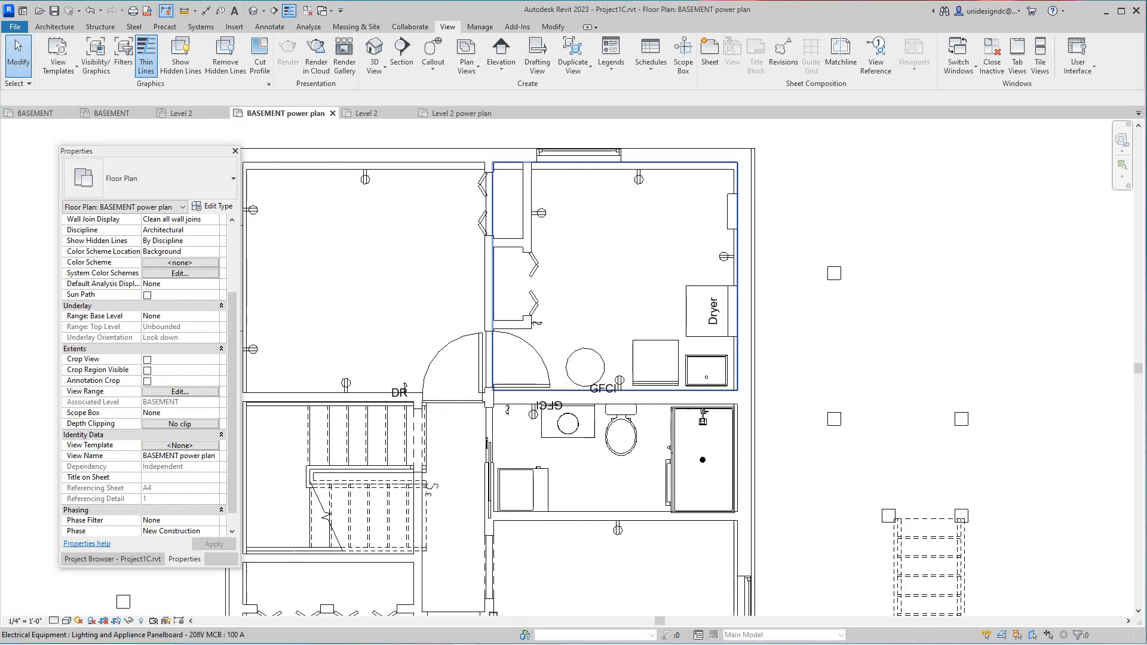
middle_click_drag(731, 216, 727, 229)
scroll(718, 246, "down", 2)
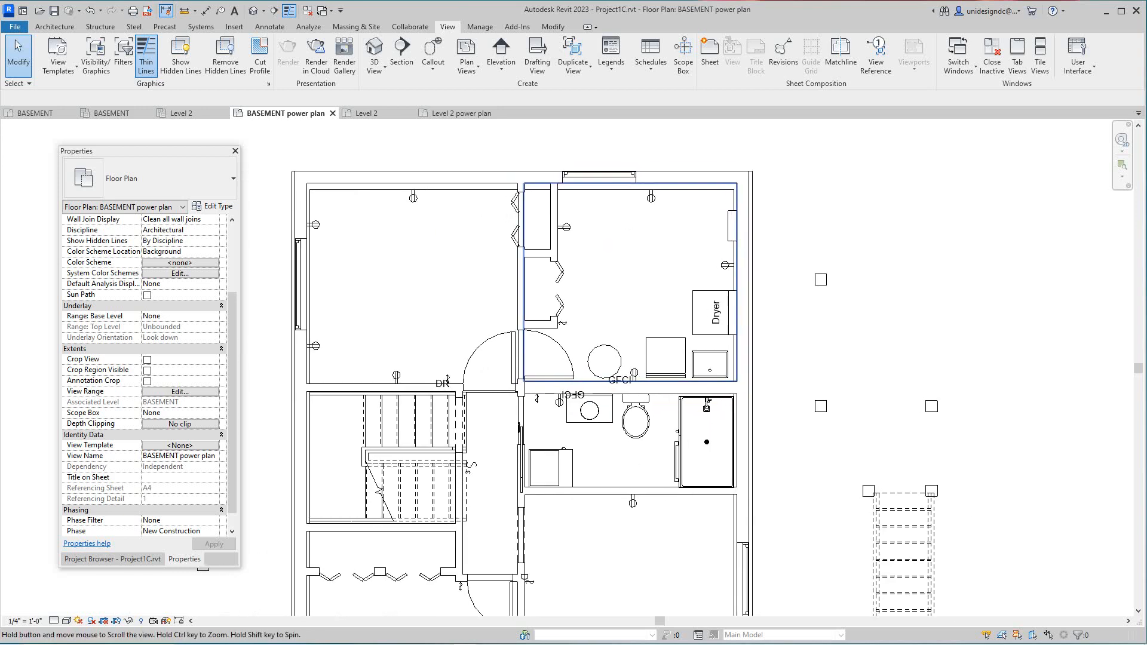
scroll(710, 247, "down", 2)
scroll(687, 248, "up", 2)
middle_click_drag(688, 247, 708, 242)
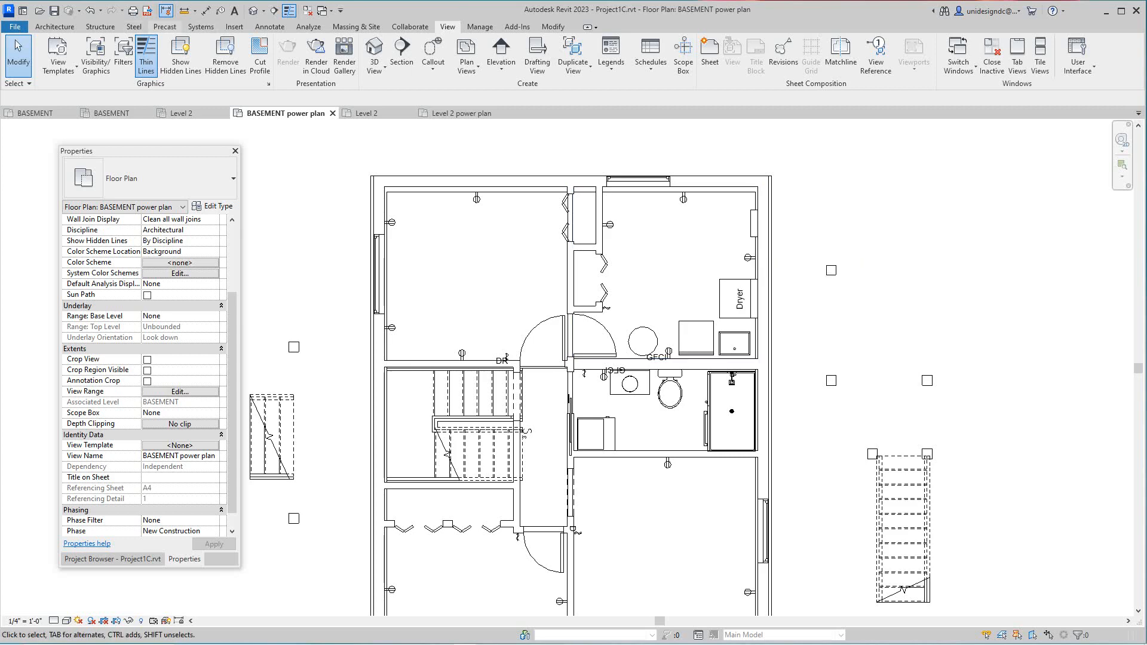
- Select the panelboard on the laundry room's exterior wall and review its options for creating panel schedules
left_click(200, 27)
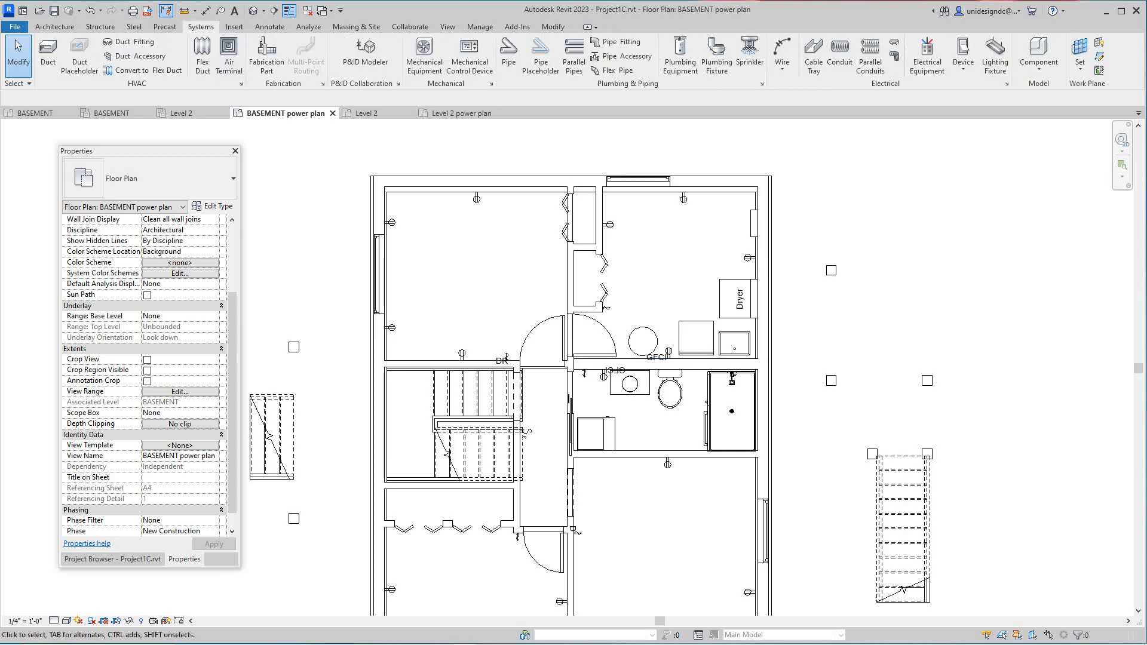
scroll(379, 163, "down", 2)
scroll(450, 209, "up", 2)
middle_click_drag(582, 252, 569, 294)
scroll(578, 295, "down", 1)
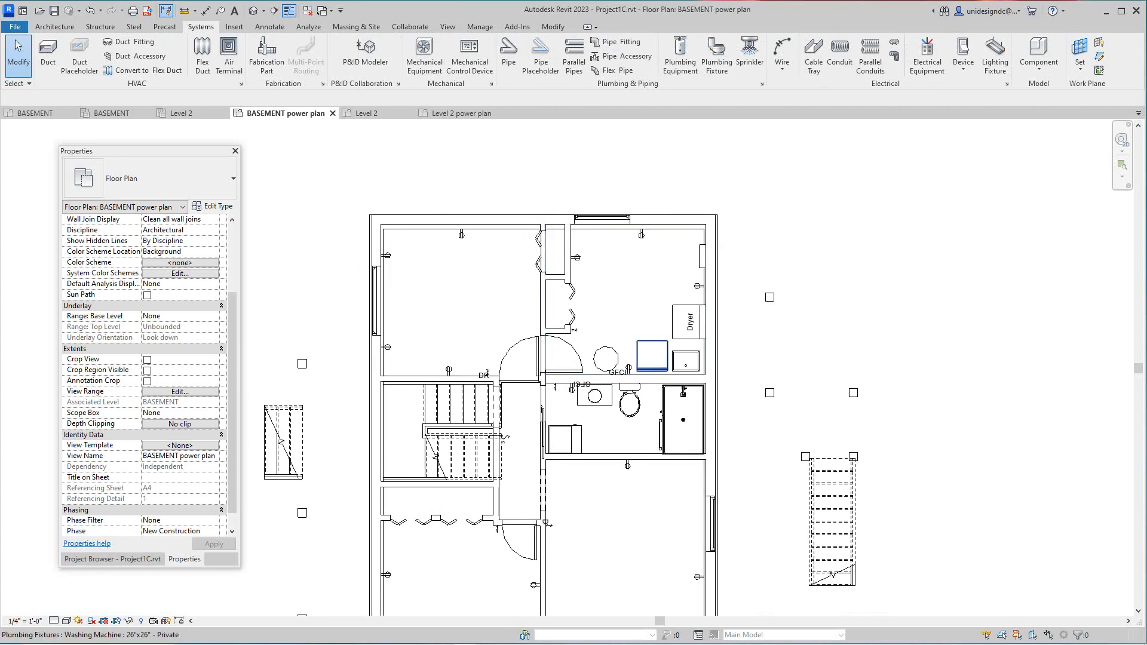
scroll(693, 279, "up", 2)
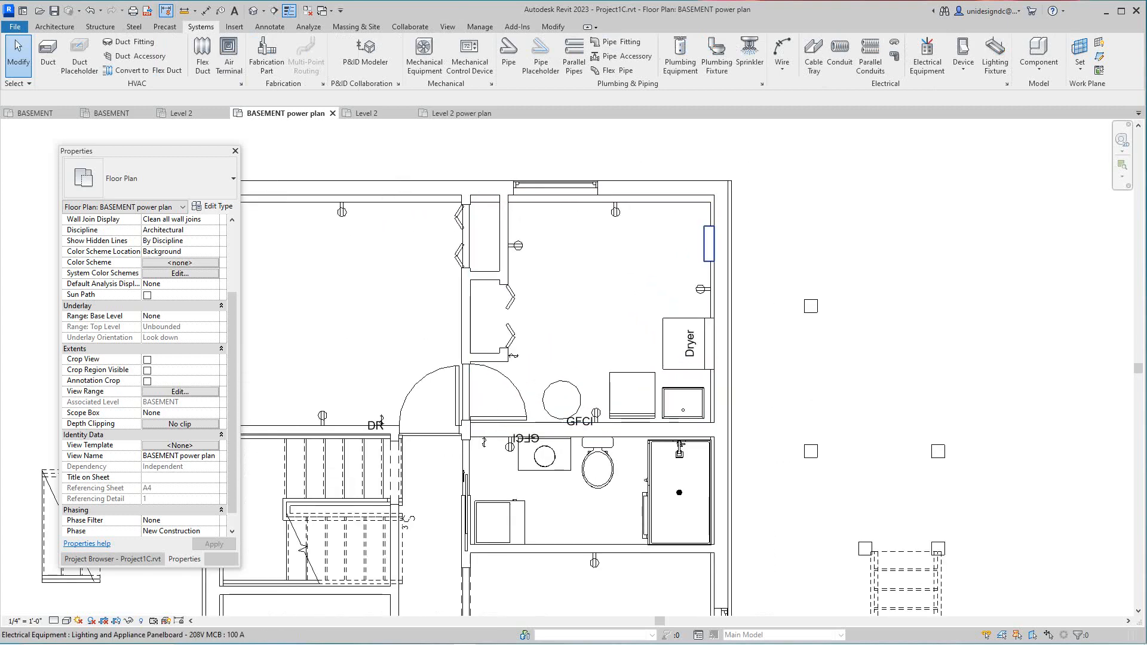
left_click(709, 243)
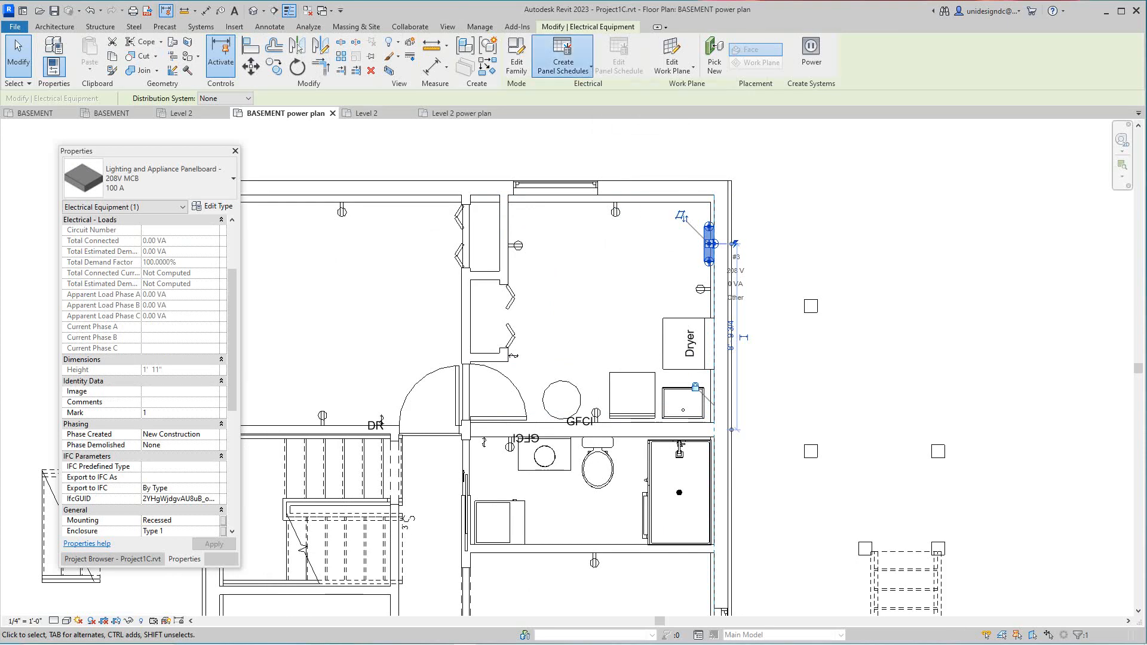
left_click(563, 67)
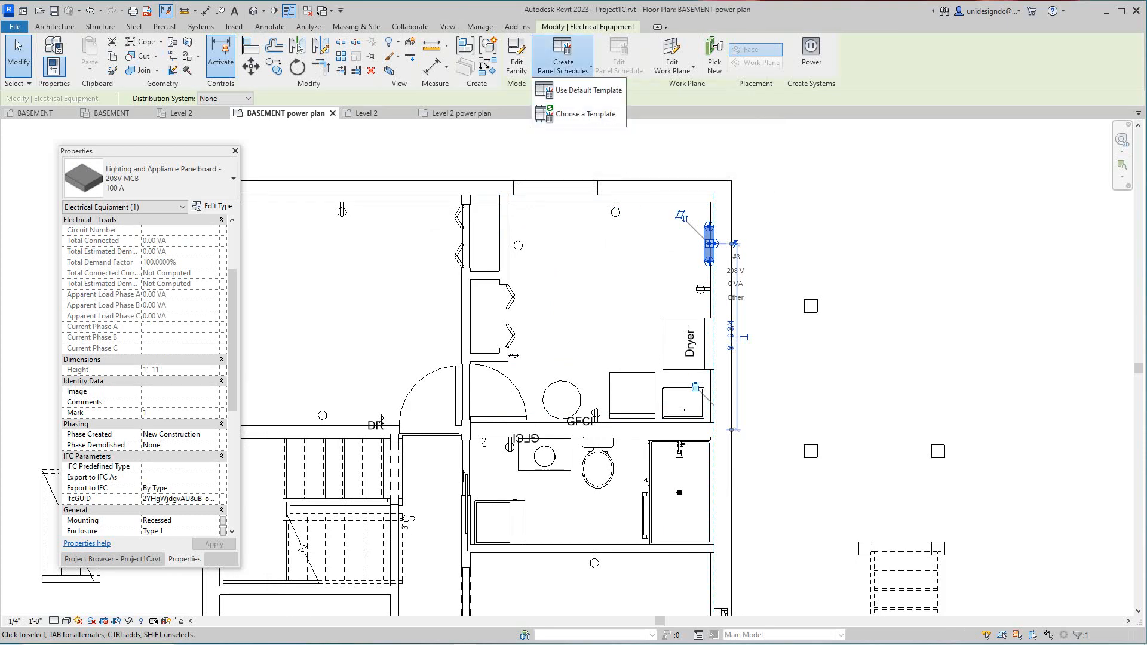
left_click(563, 67)
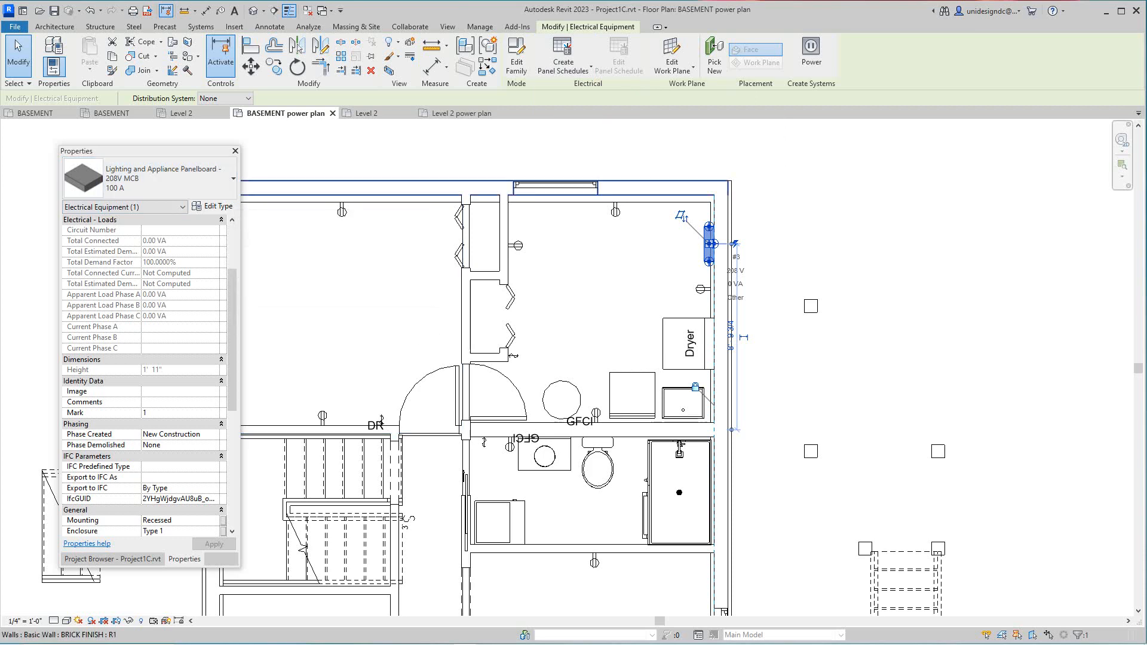
key("Escape")
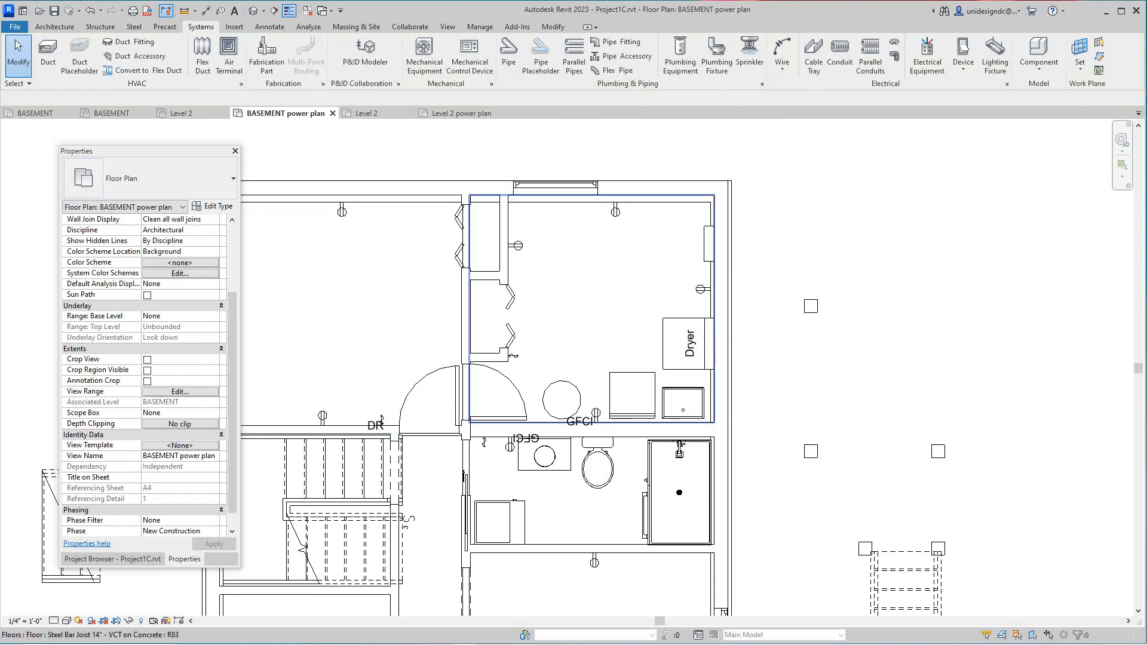
- Create a power circuit for the duplex receptacle beside the laundry room window and review which panels it can connect to
scroll(614, 209, "up", 2)
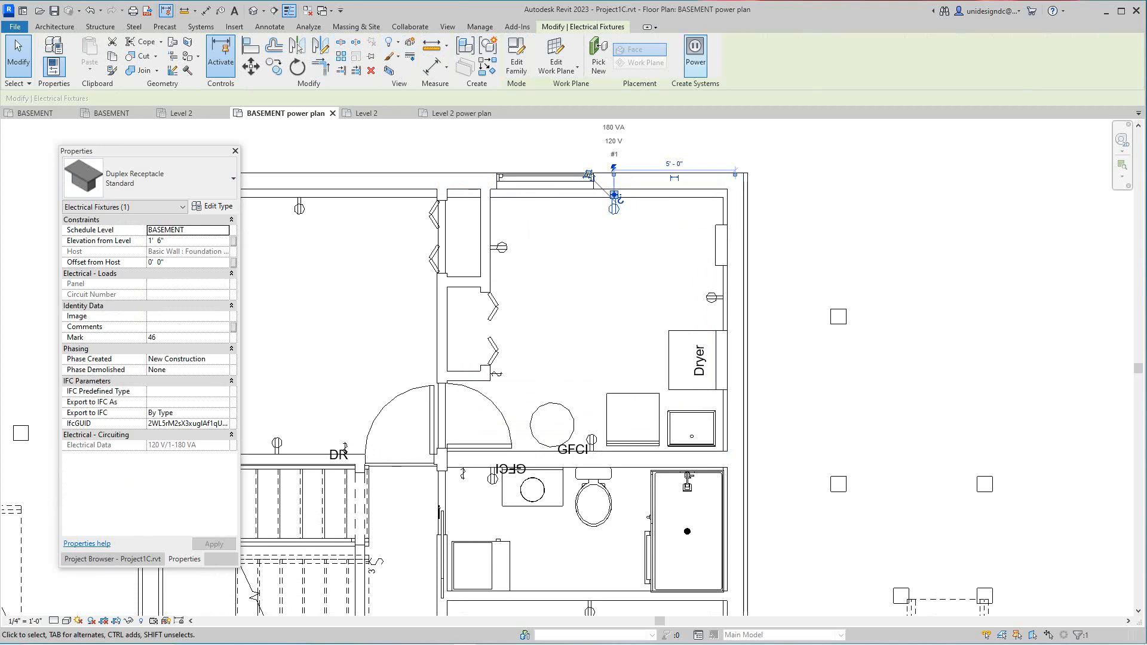
left_click(695, 50)
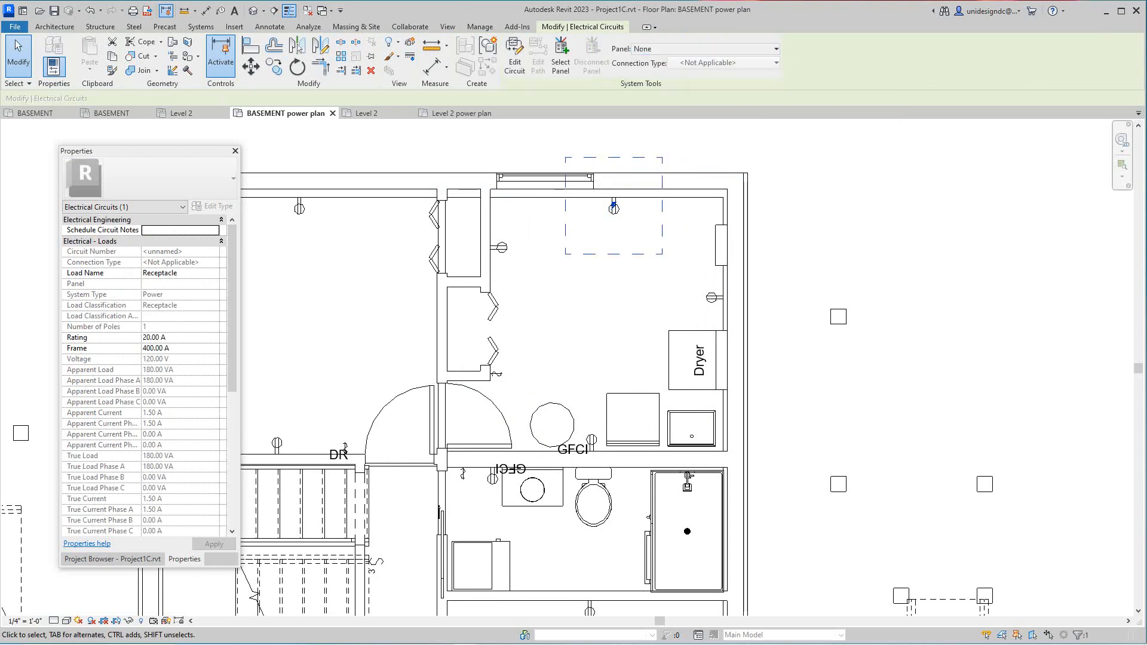
left_click(514, 57)
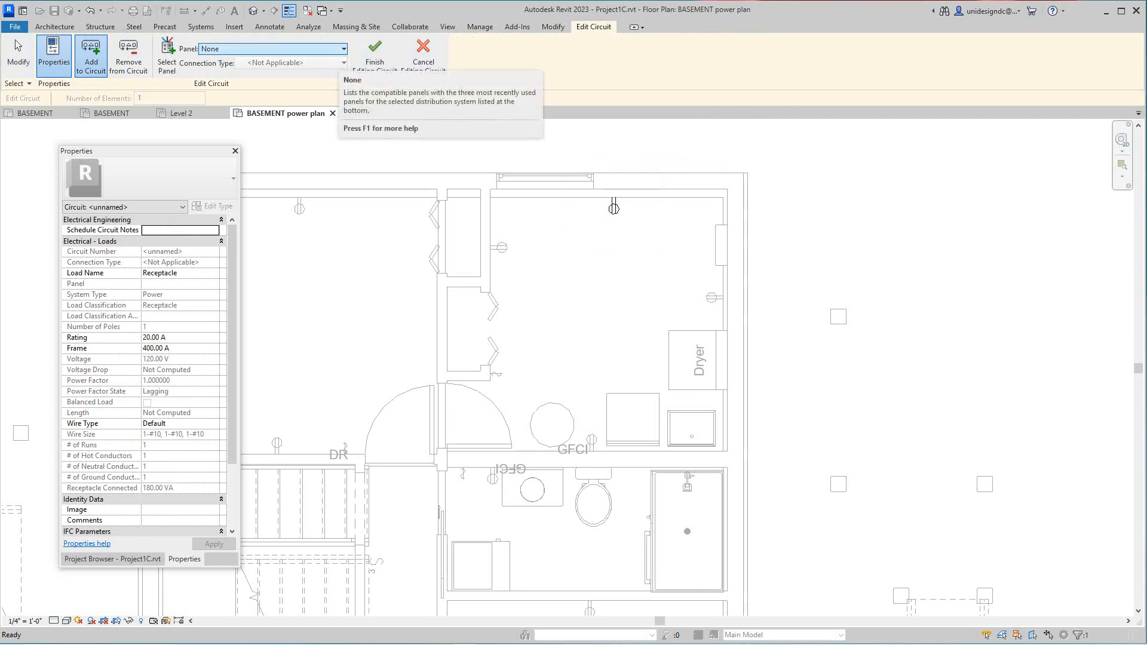
left_click(343, 48)
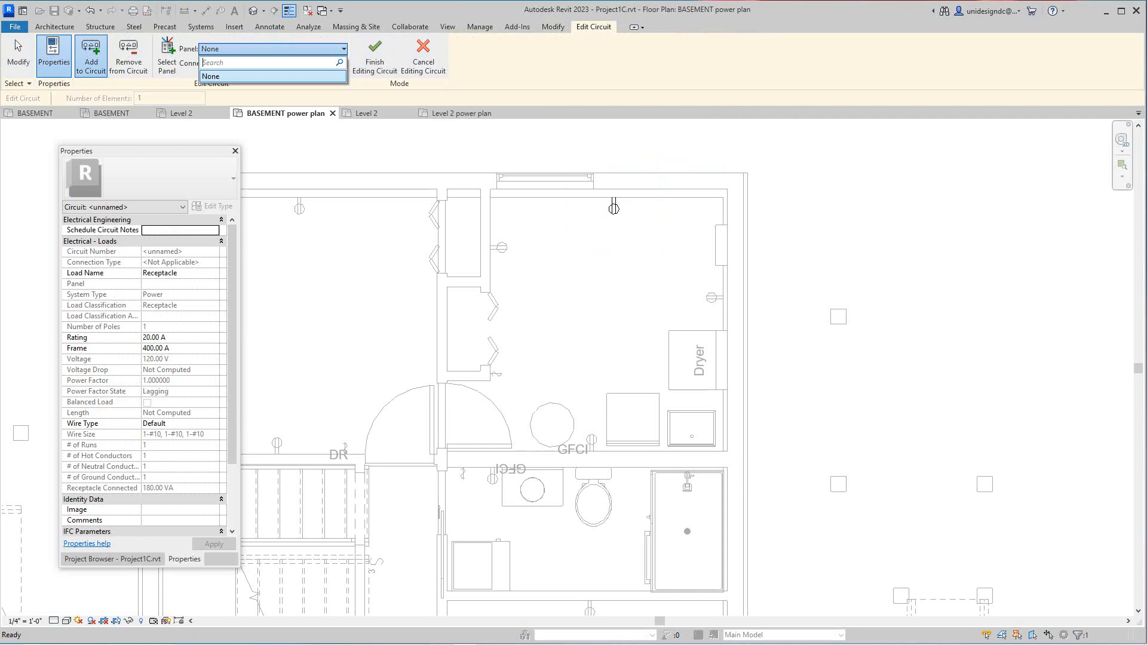
key("Escape")
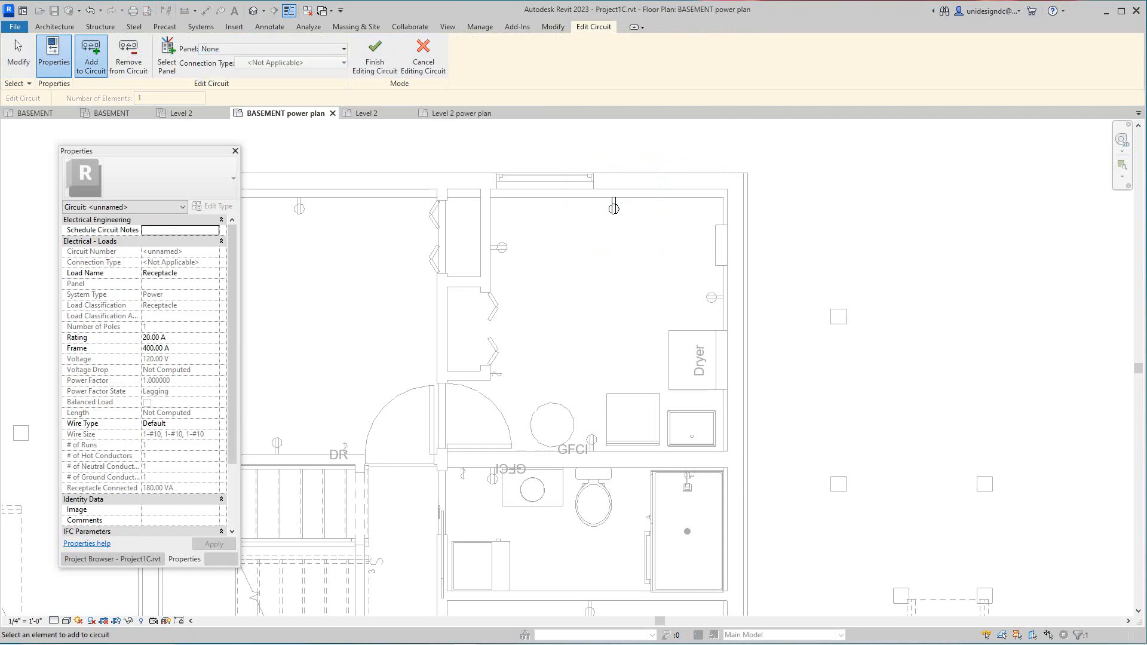
right_click(387, 148)
left_click(412, 156)
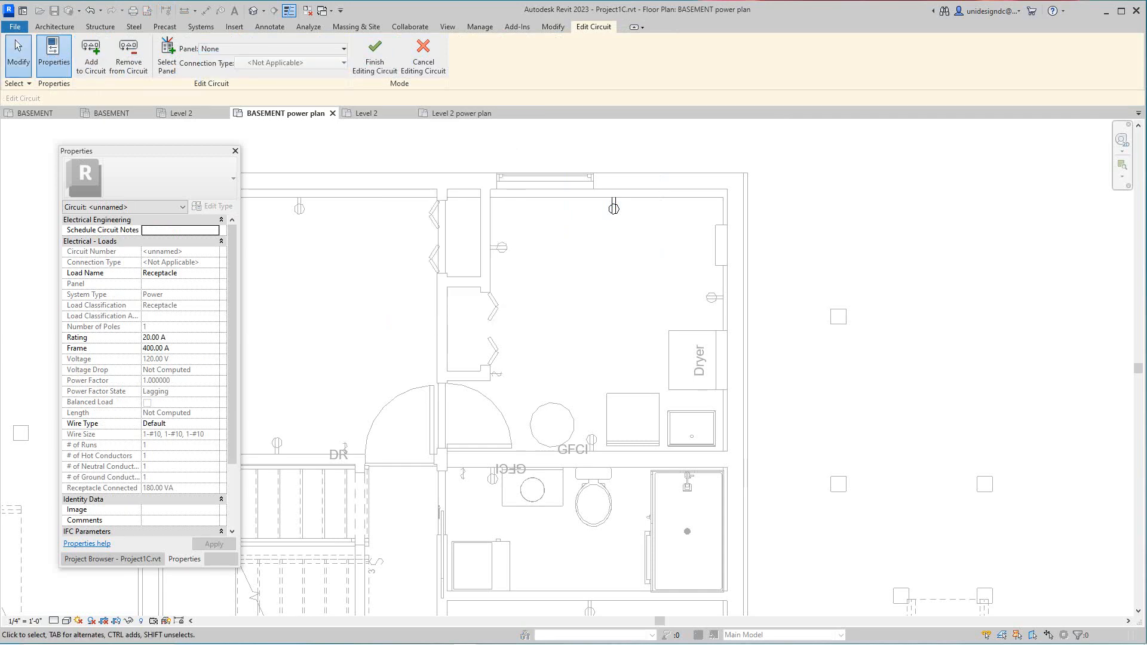
left_click(374, 55)
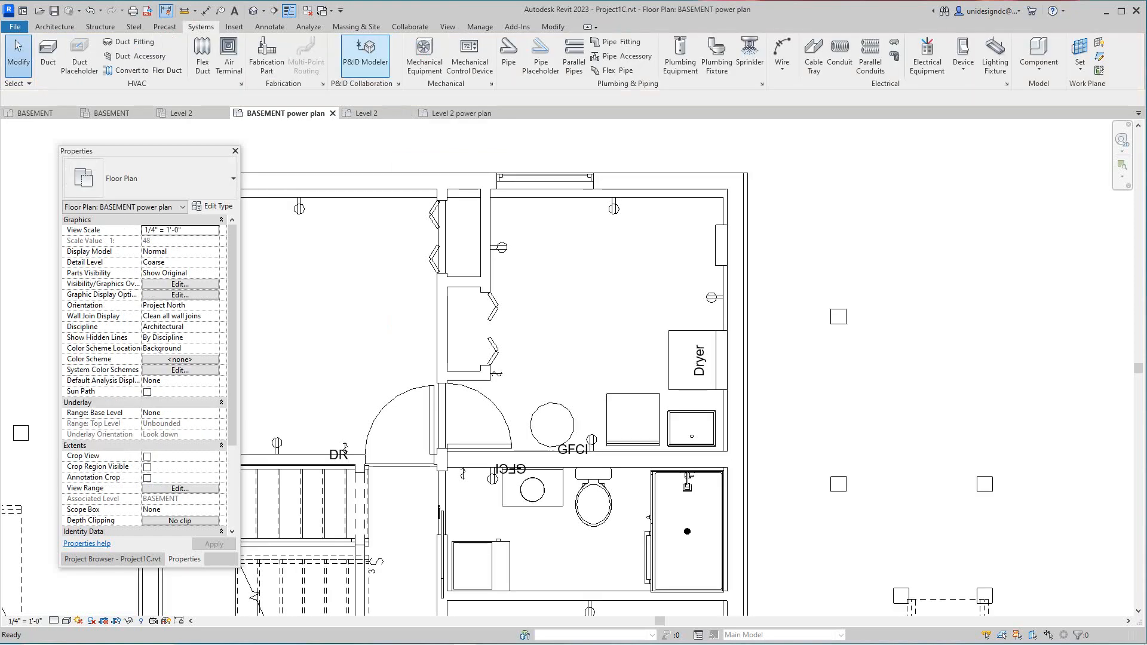
- Select the laundry room panelboard and review its type properties and the types available in its family
left_click(727, 246)
key("Escape")
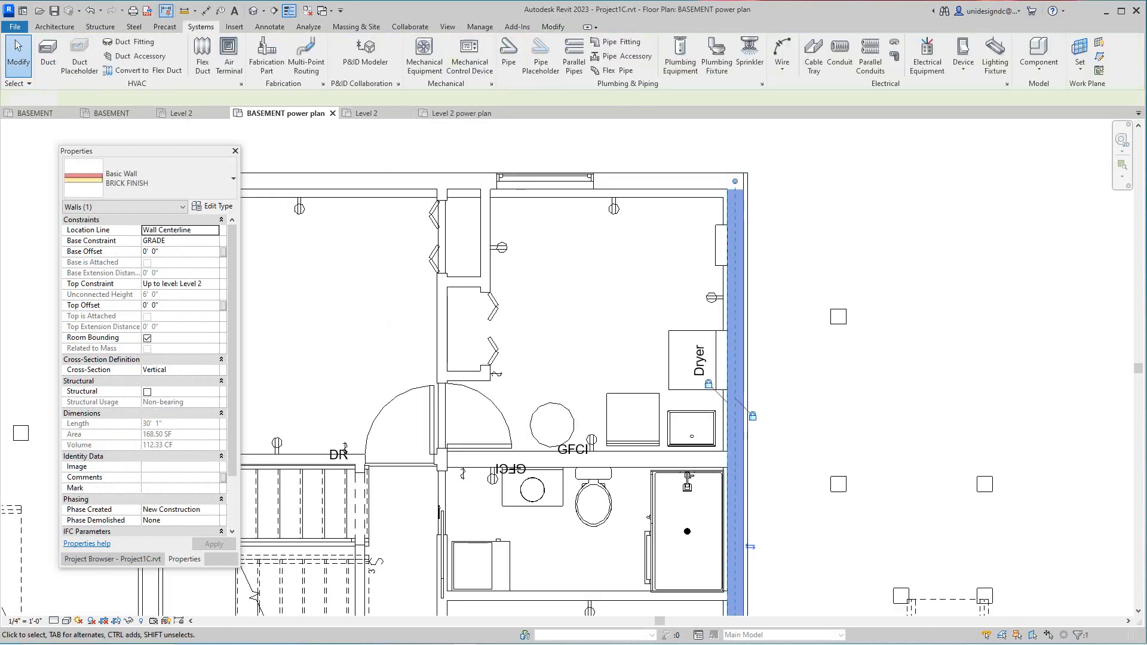
left_click(722, 245)
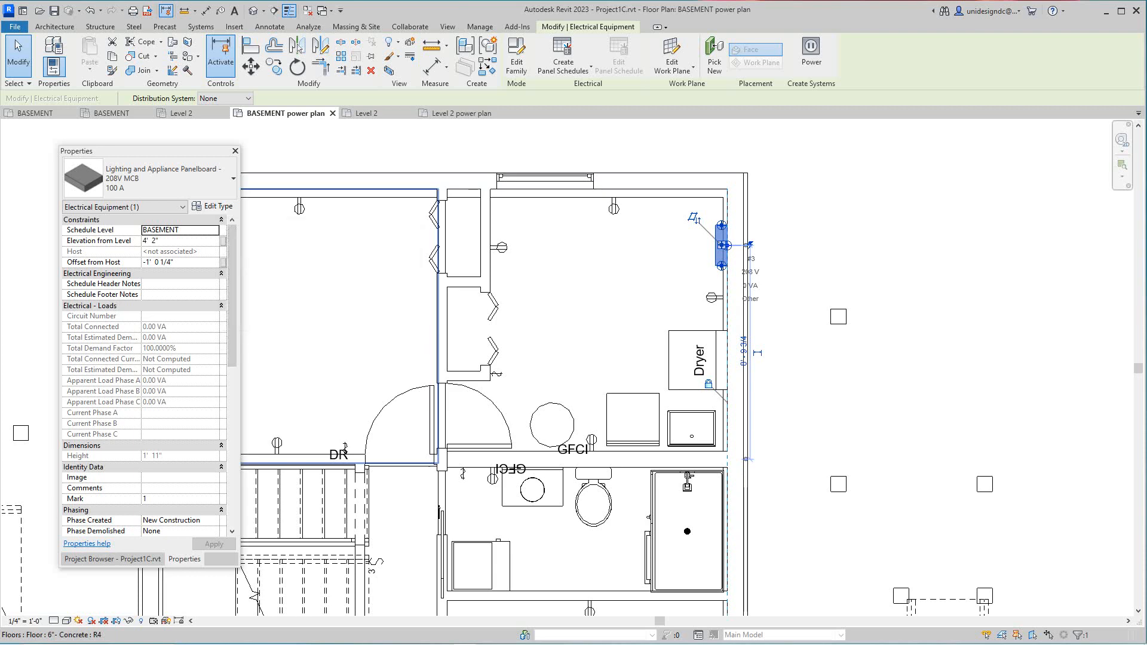
key("Escape")
scroll(730, 261, "up", 1)
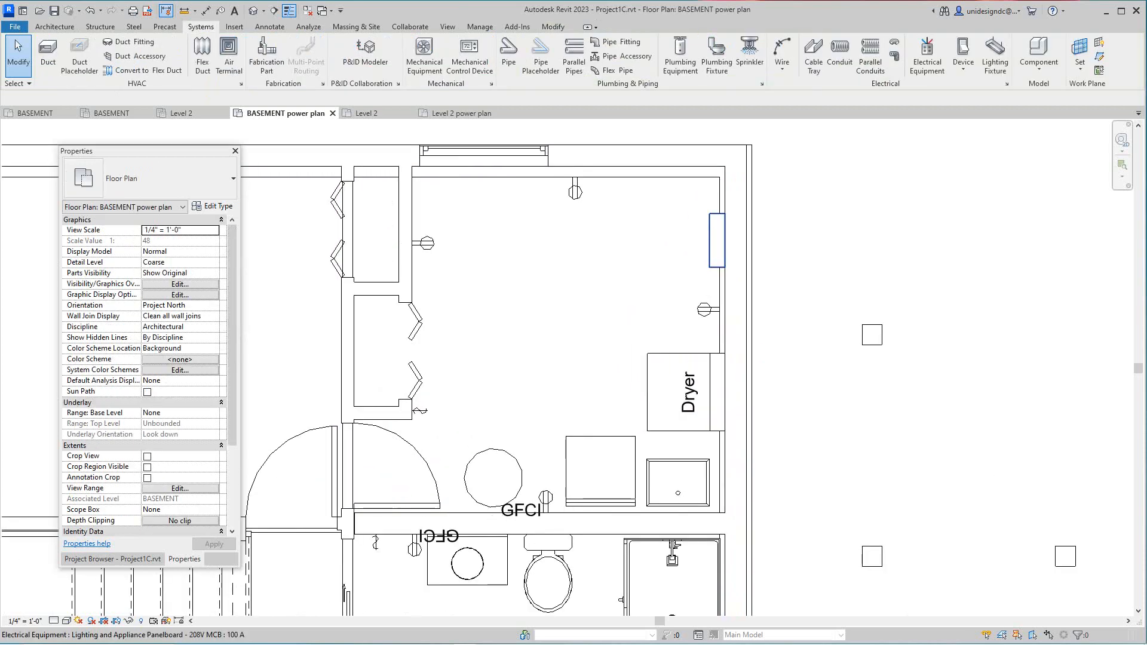
left_click(720, 254)
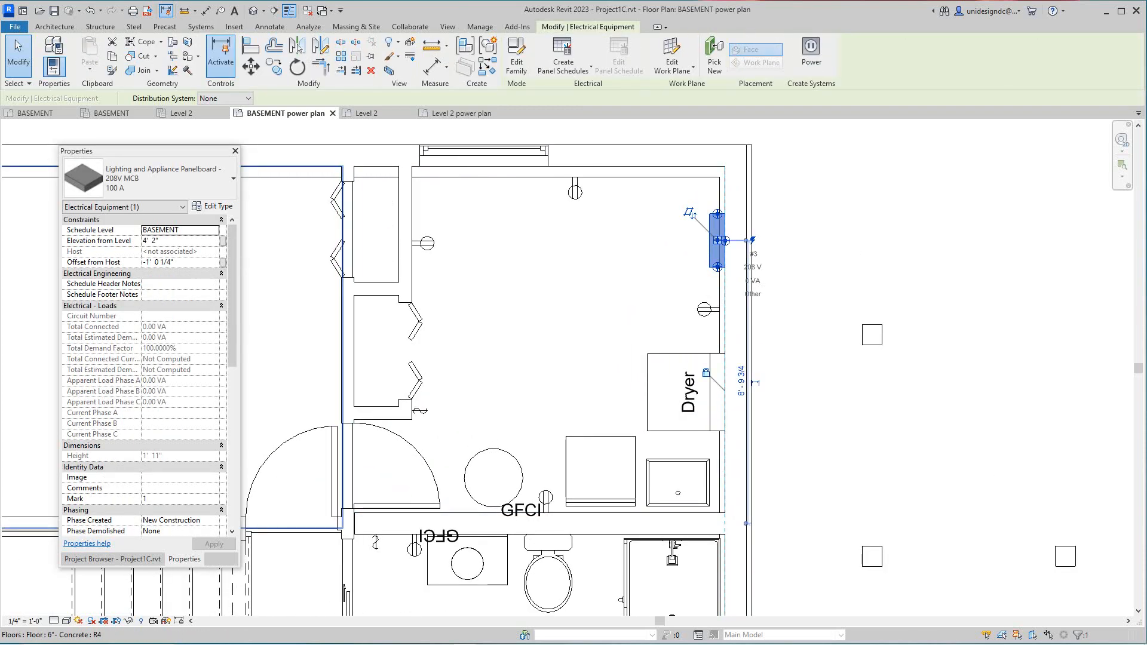
left_click(213, 206)
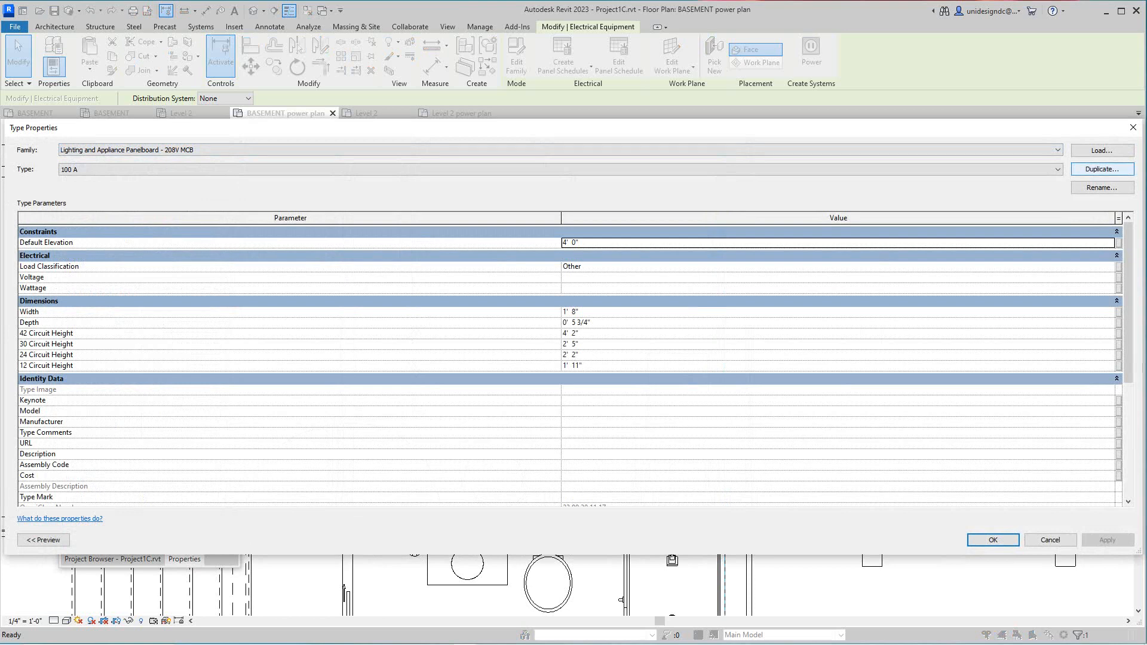
left_click(1057, 170)
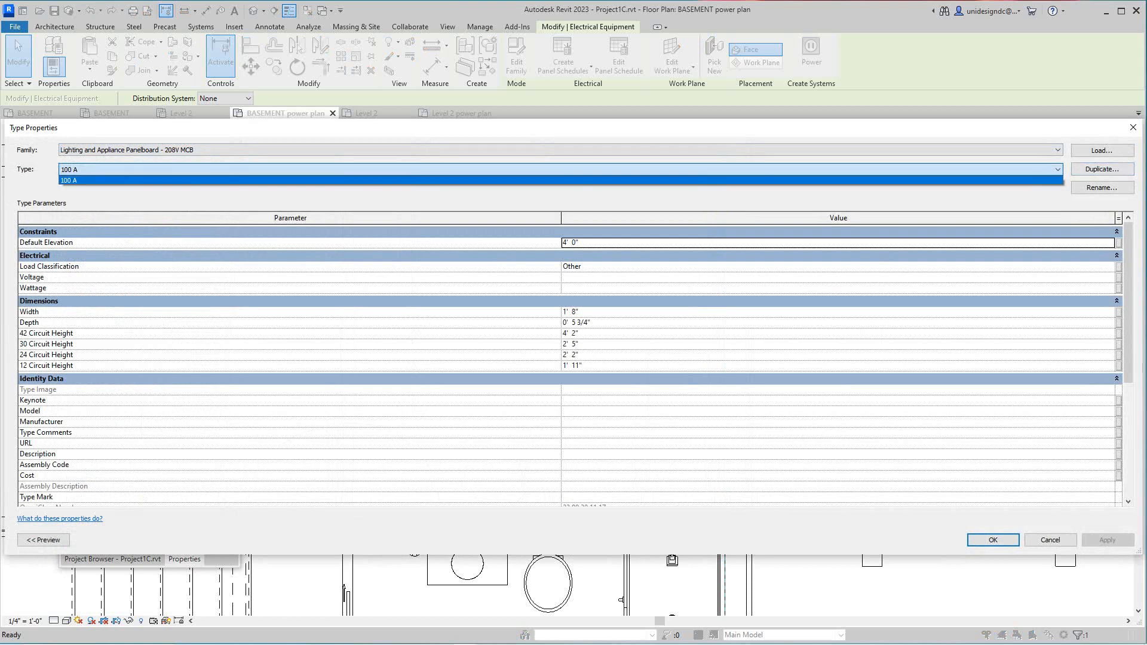
key("Escape")
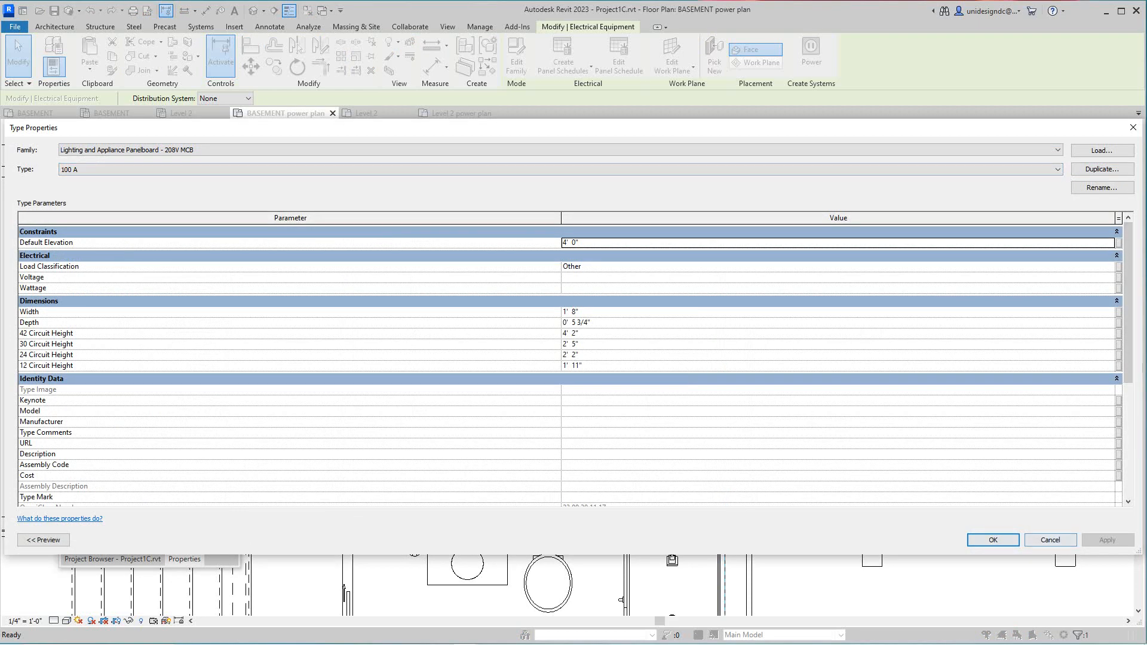
key("Escape")
key("Escape")
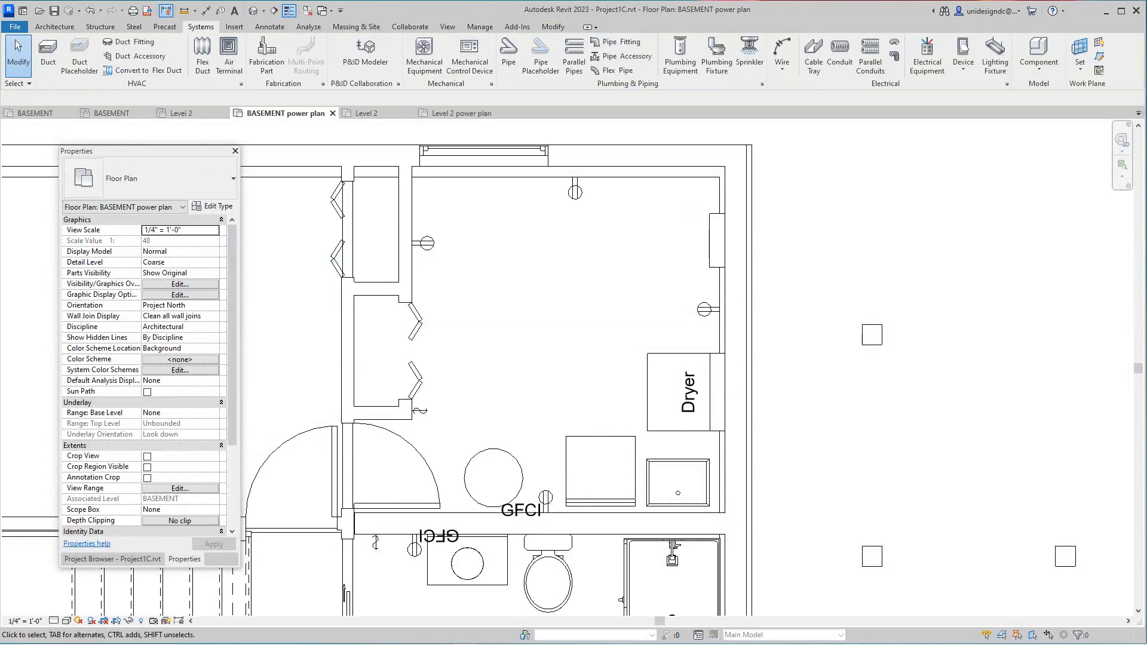
- Create a power circuit for the panelboard on the laundry room's exterior wall
middle_click_drag(507, 359, 512, 401)
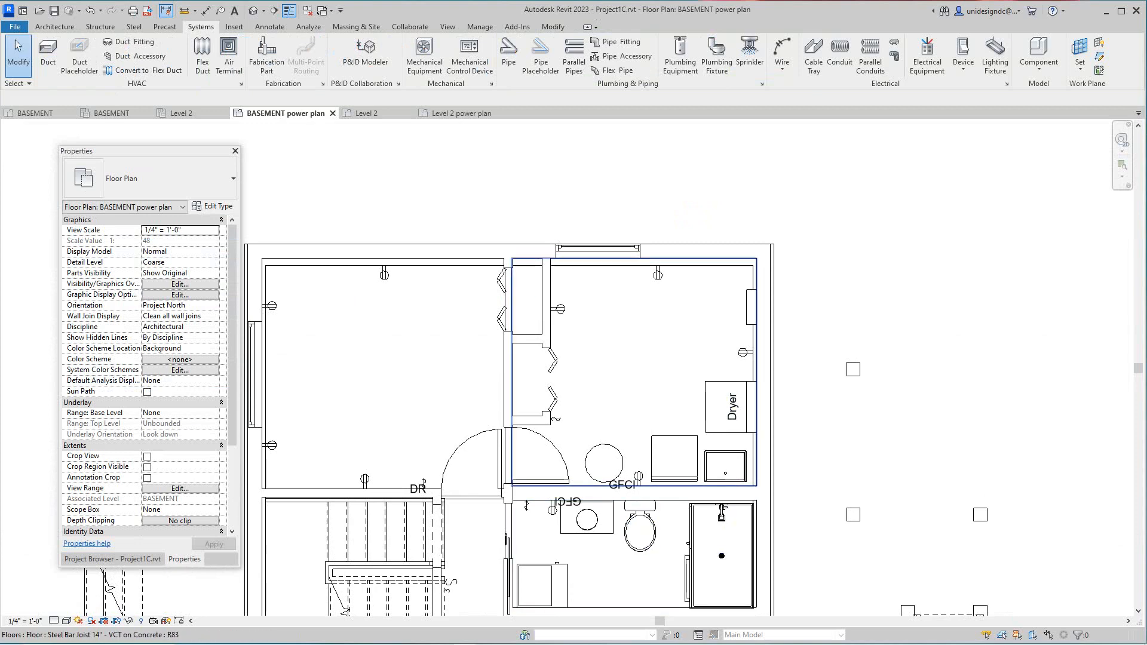
scroll(508, 359, "down", 1)
middle_click_drag(508, 358, 604, 350)
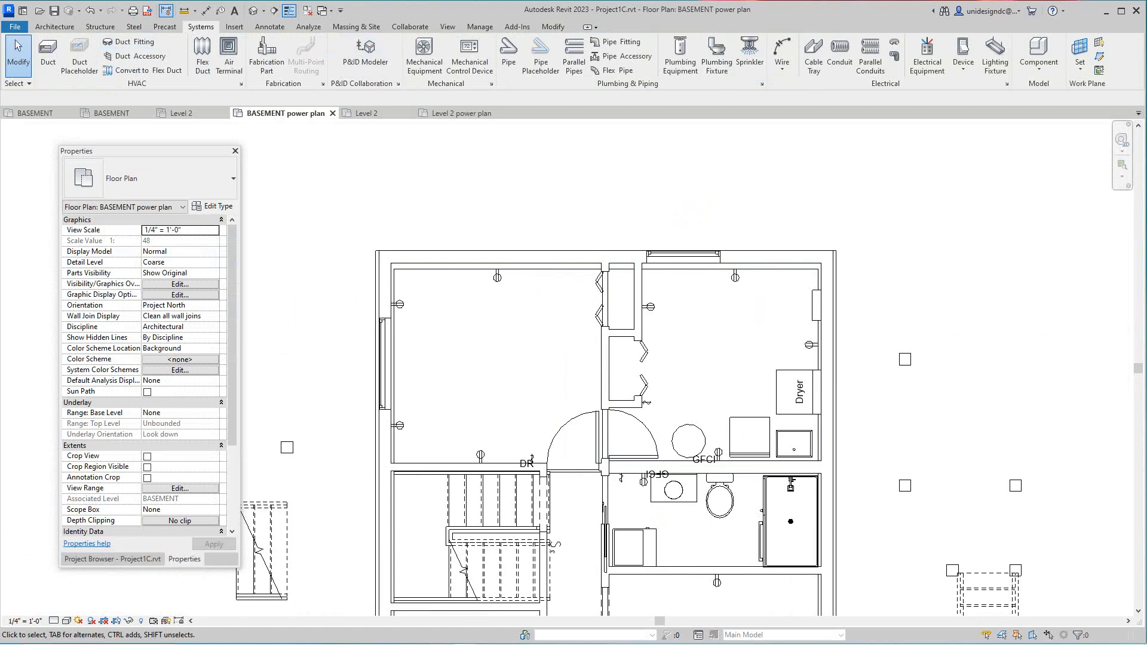
left_click(817, 305)
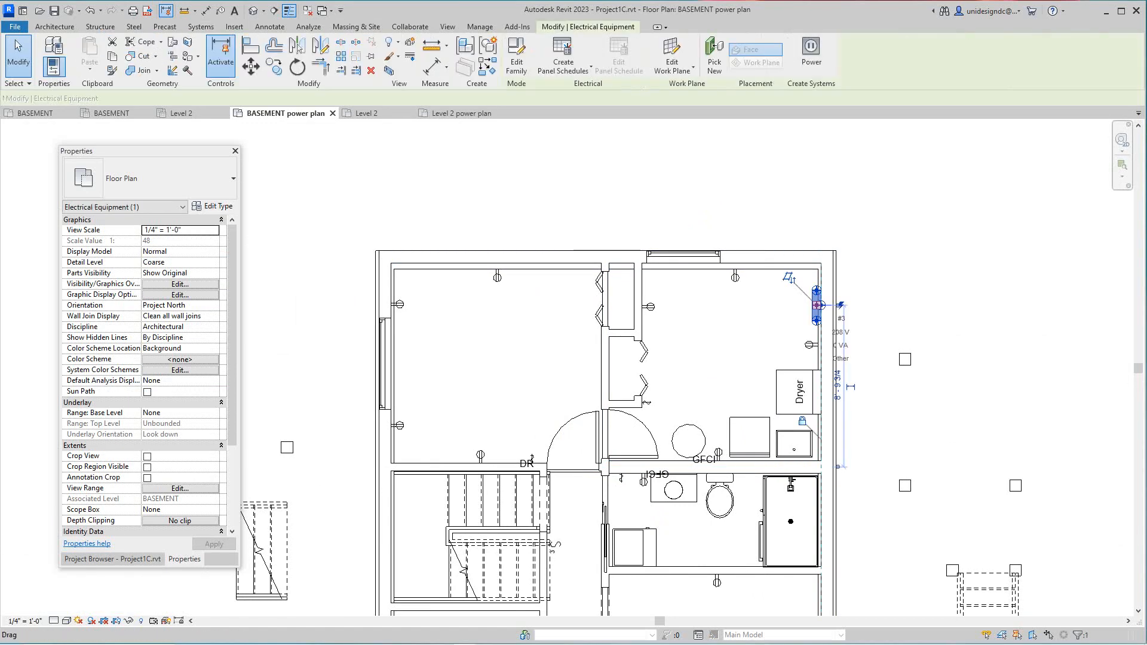
scroll(836, 339, "up", 1)
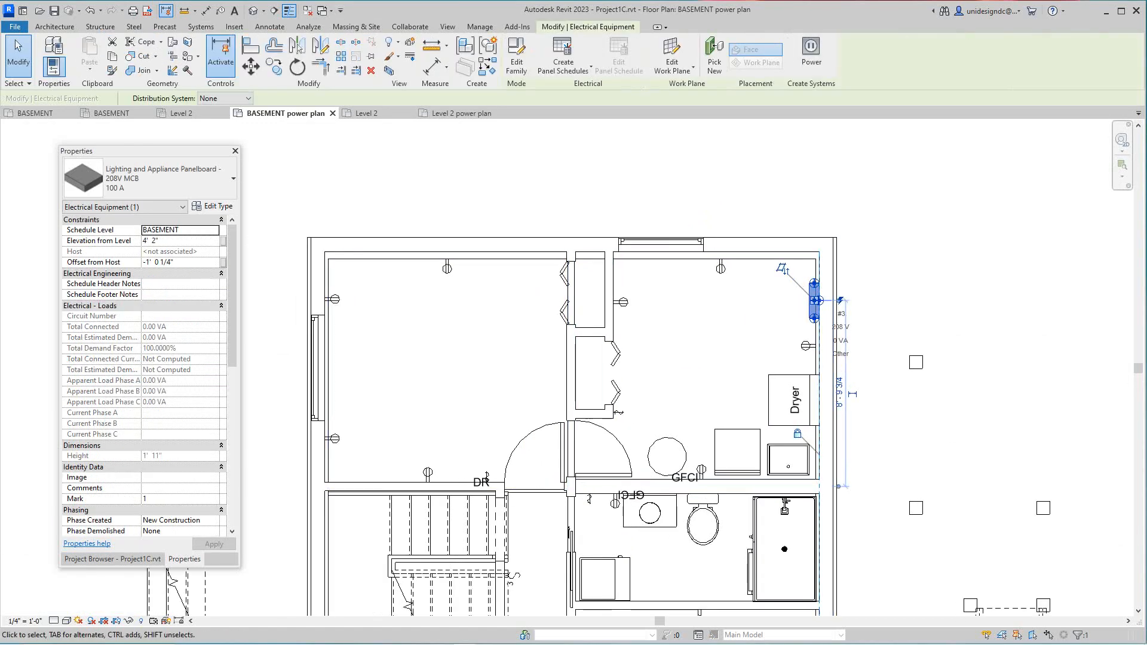
left_click(812, 54)
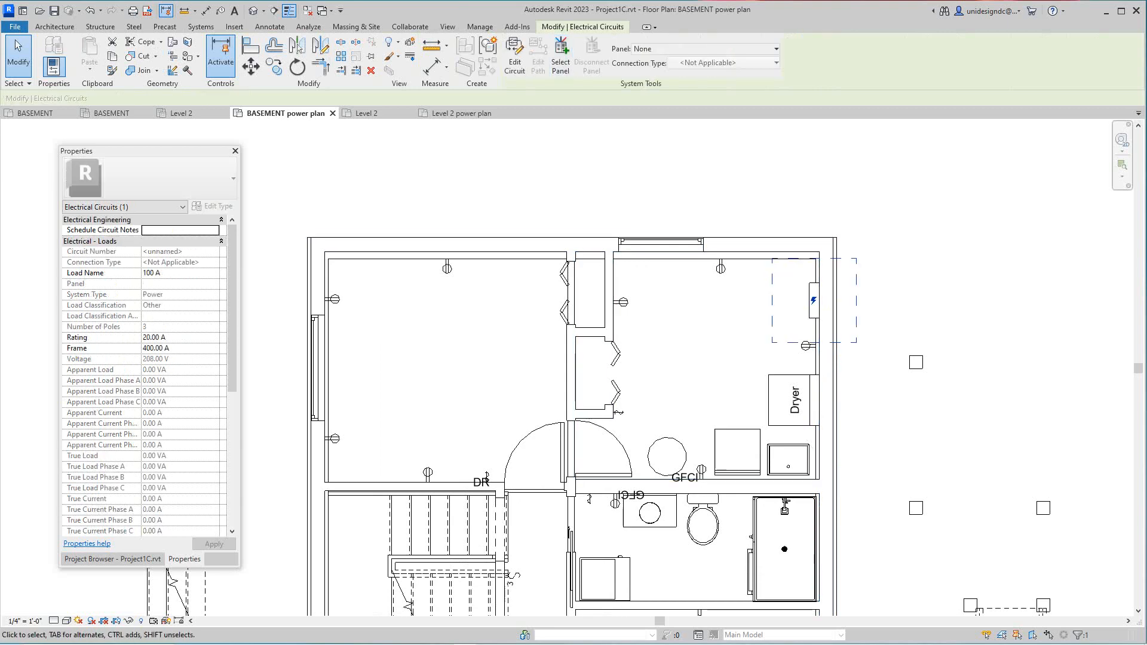
- Try to add the receptacle beside the laundry room closet to the panelboard's circuit
left_click(814, 300)
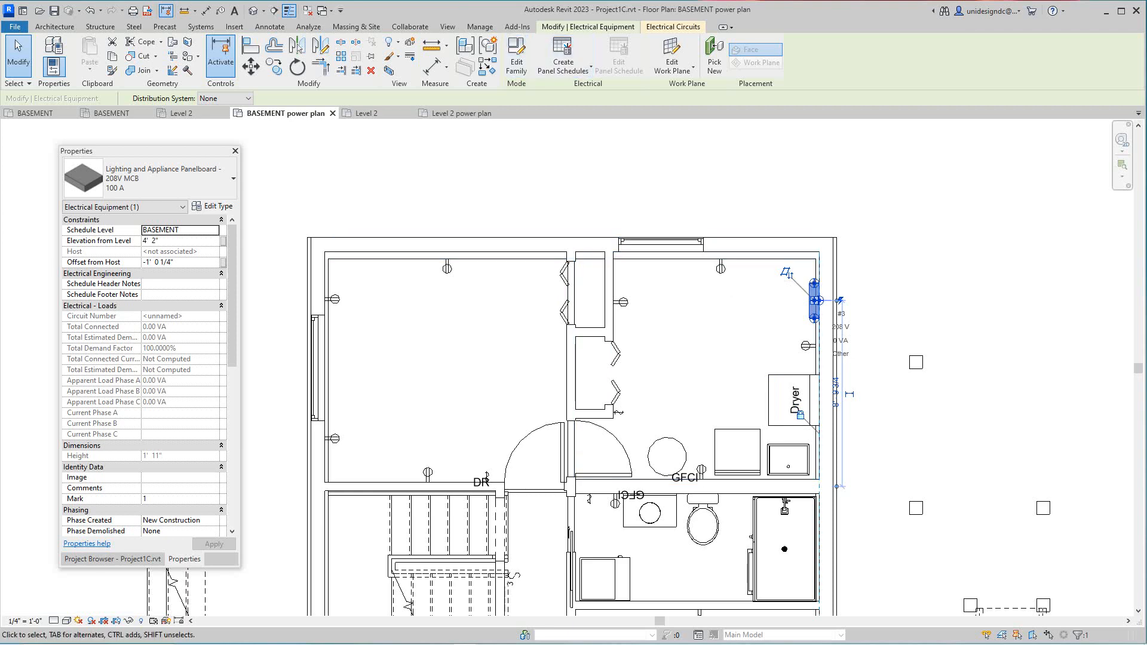
left_click(673, 26)
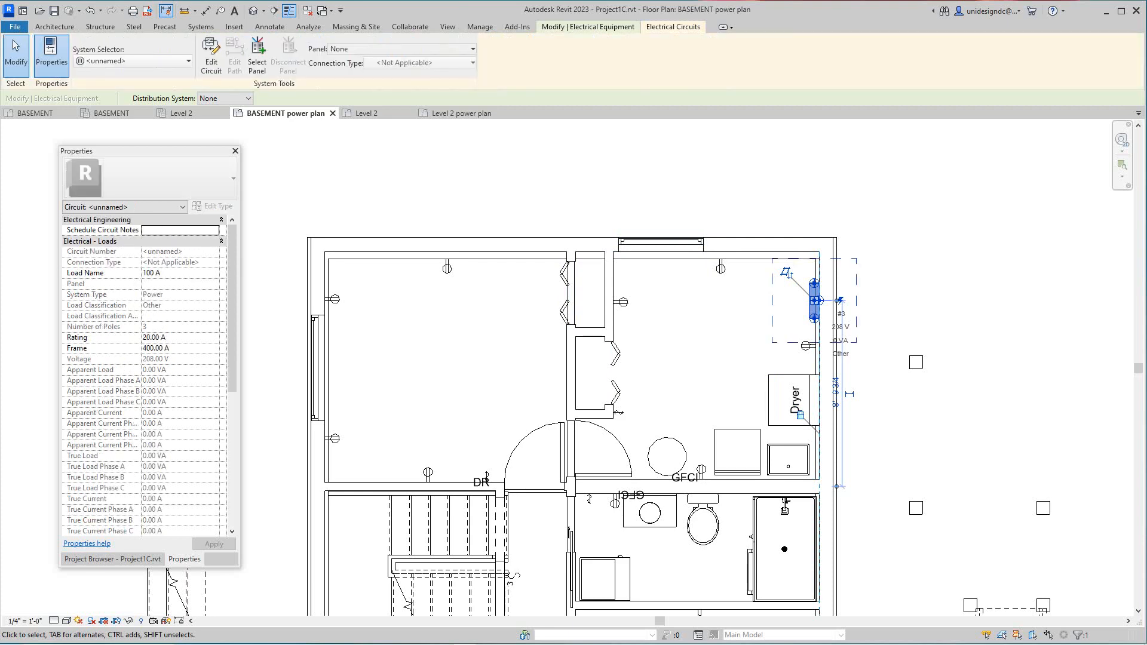
left_click(210, 57)
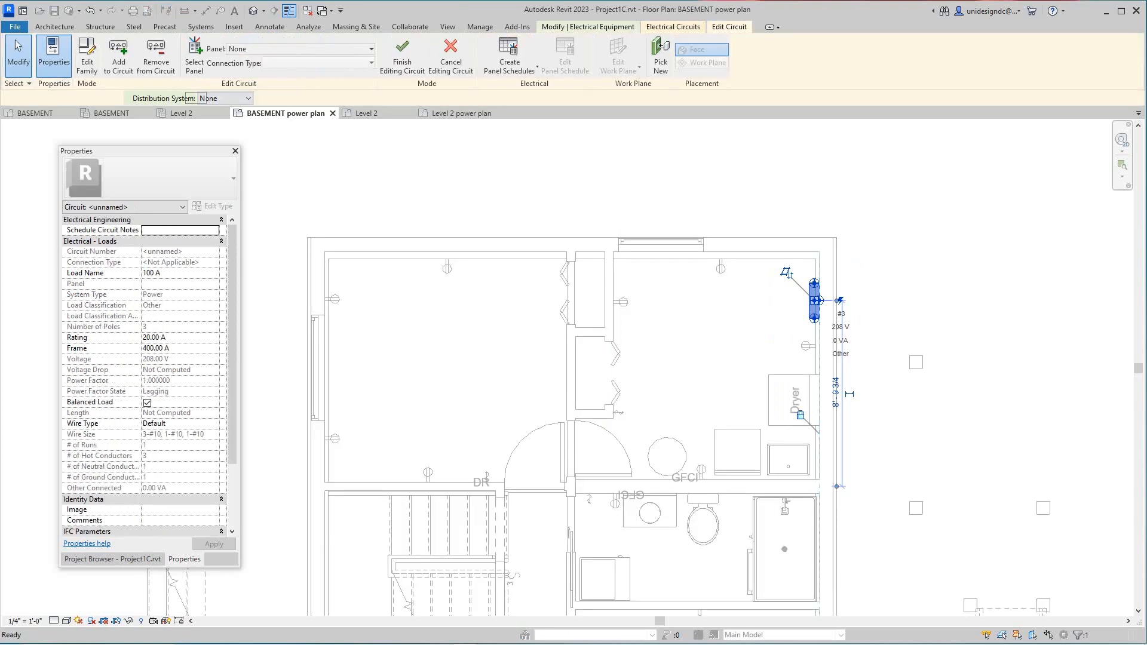
left_click(621, 302)
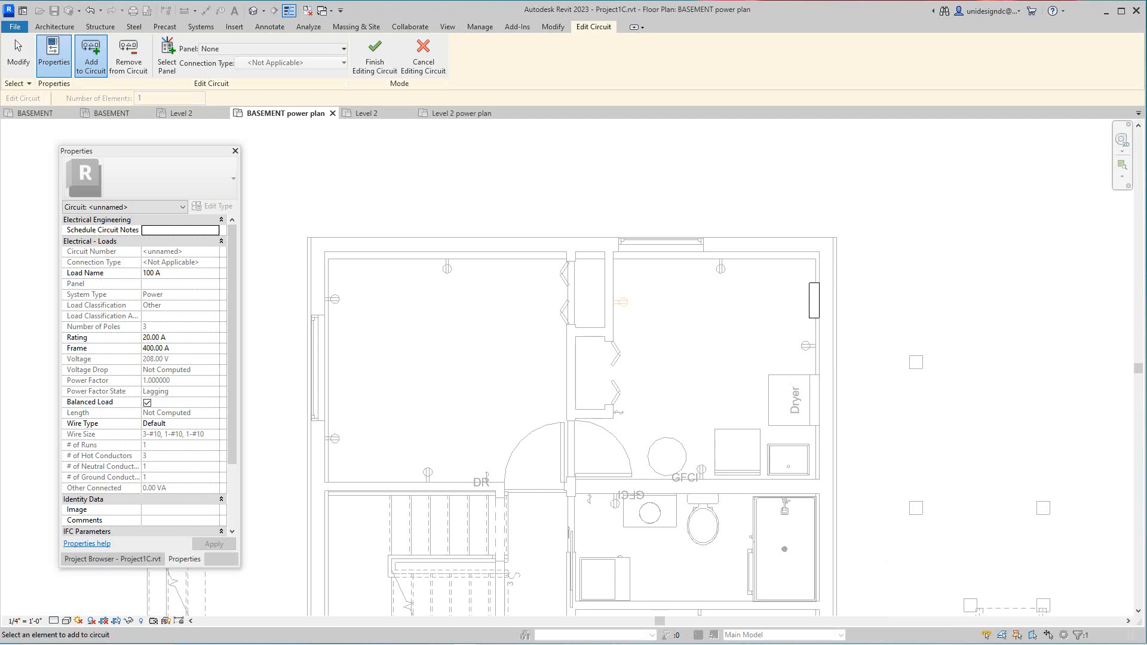
right_click(679, 402)
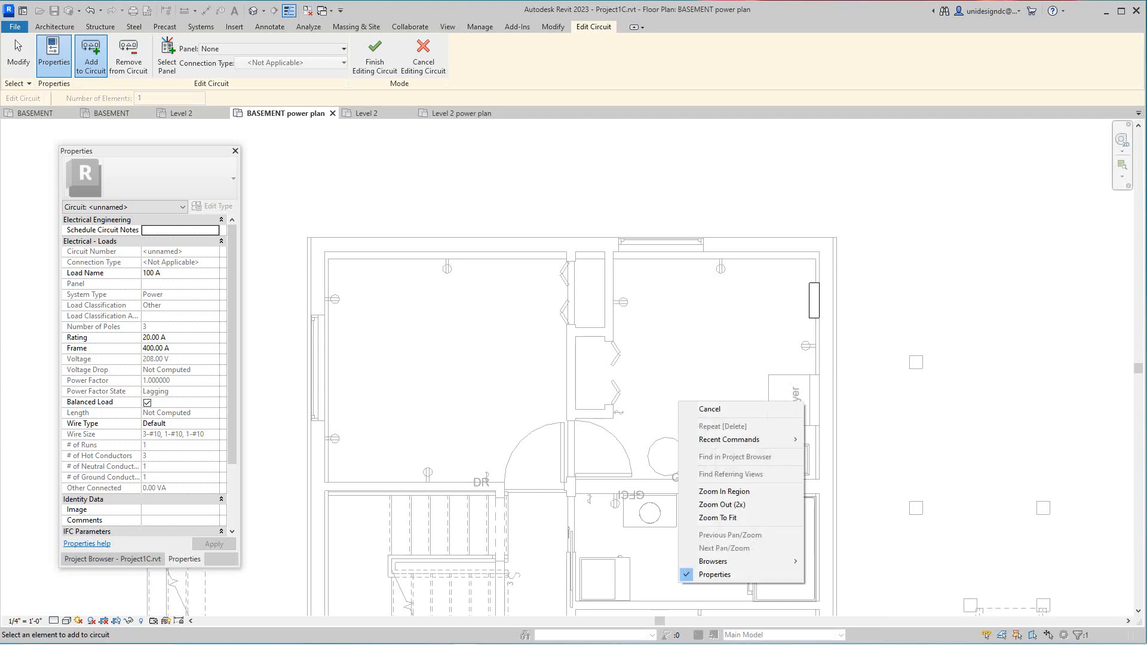
left_click(424, 57)
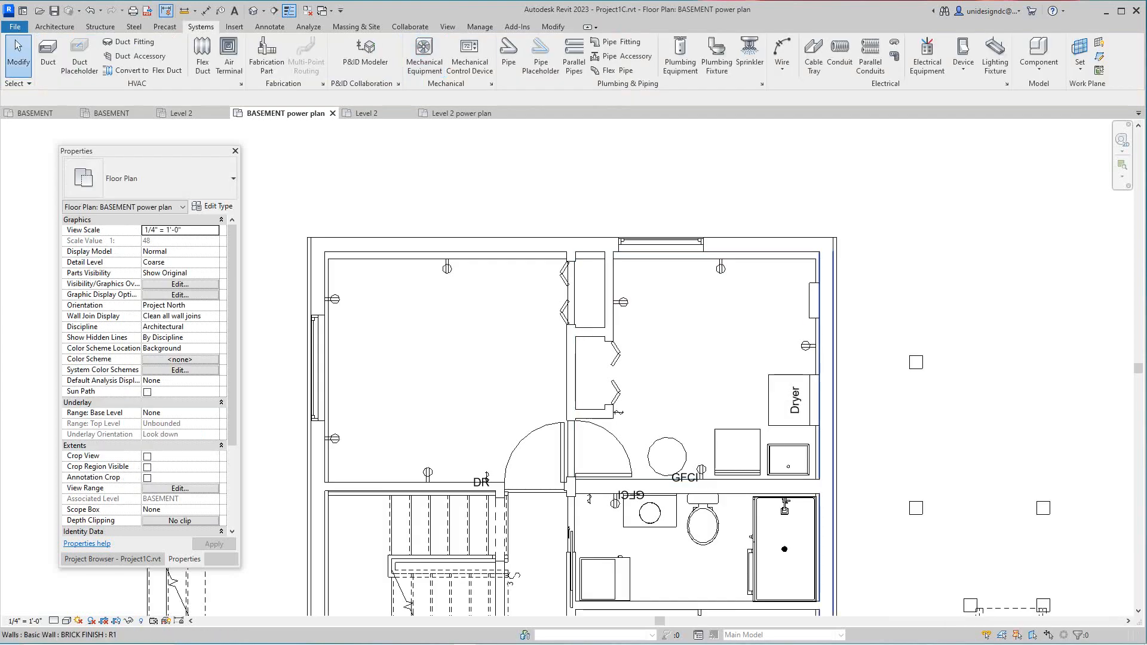
- Review the panelboard's circuiting properties and the circuit data of the receptacle beside the laundry room window
left_click(814, 301)
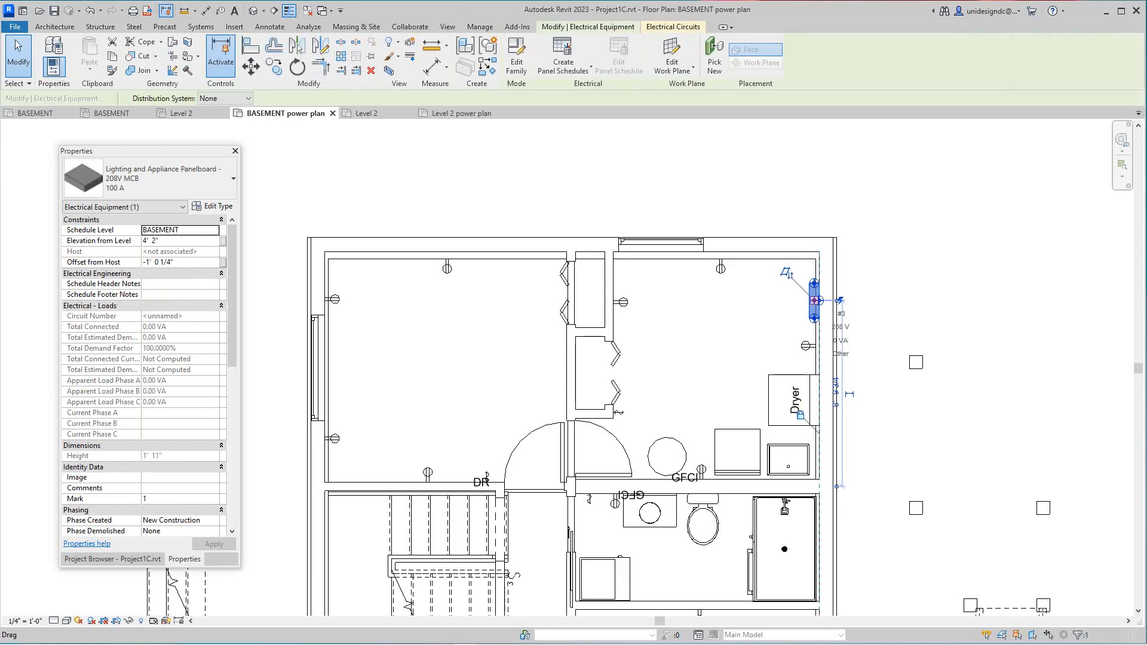
scroll(144, 376, "down", 4)
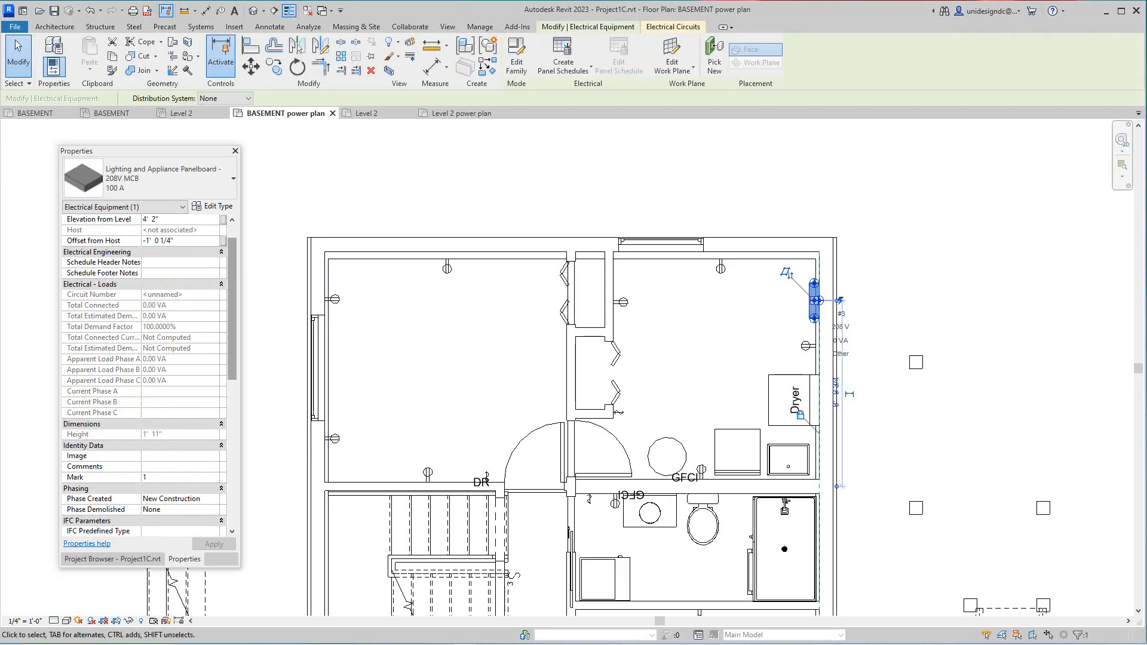
scroll(143, 377, "down", 3)
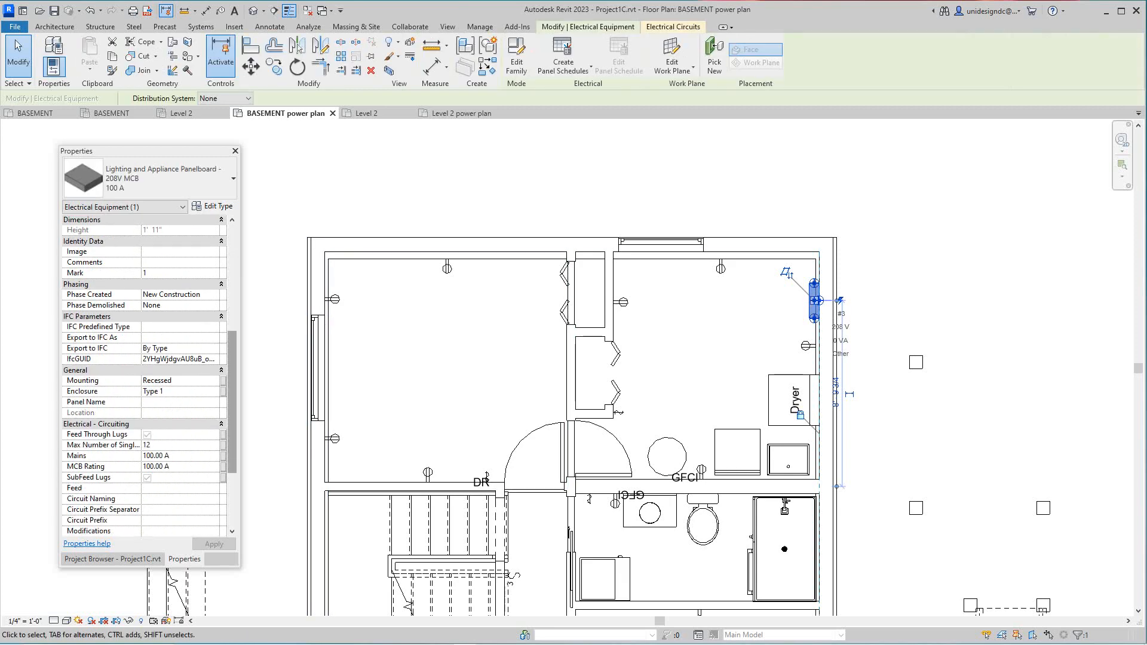
key("Escape")
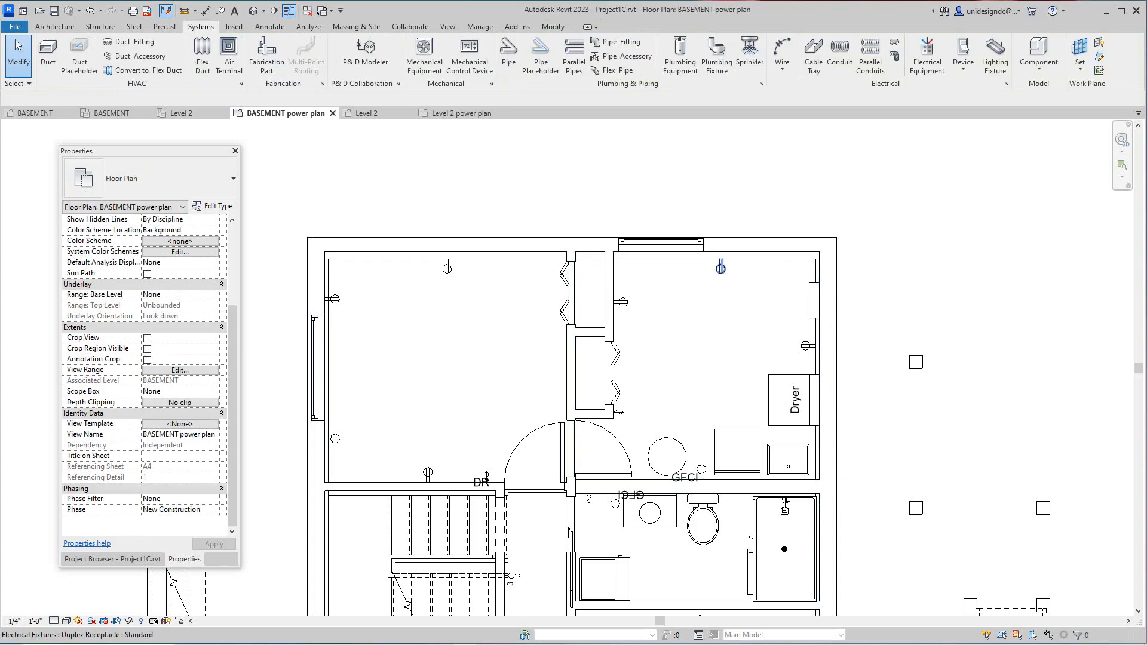
left_click(720, 266)
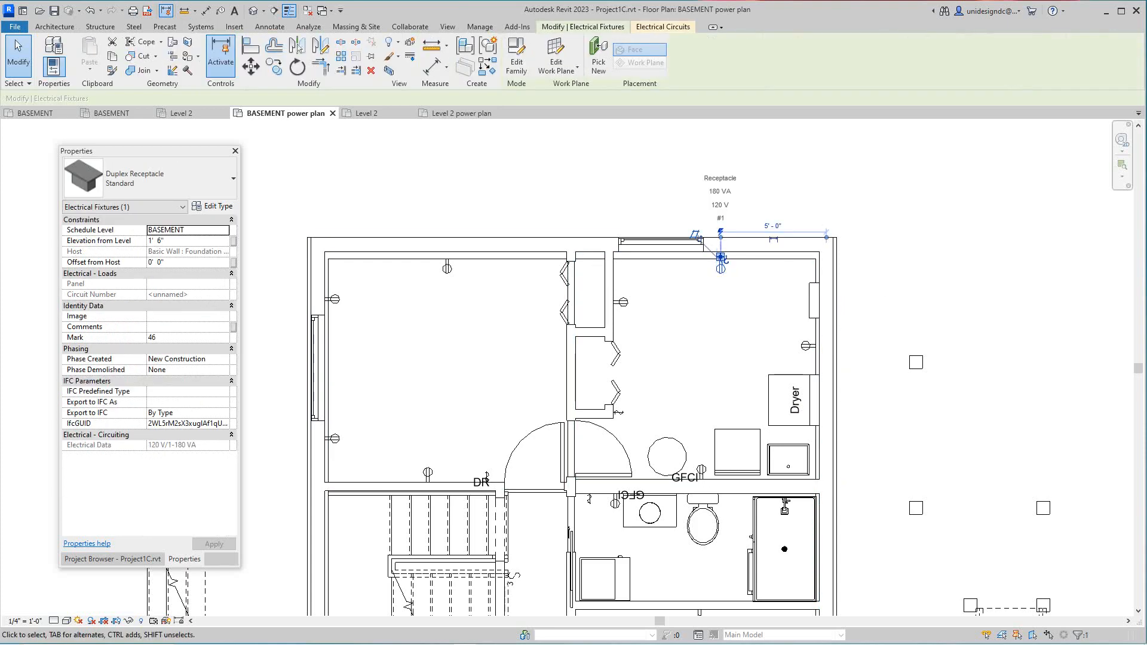
key("Escape")
scroll(815, 298, "up", 2)
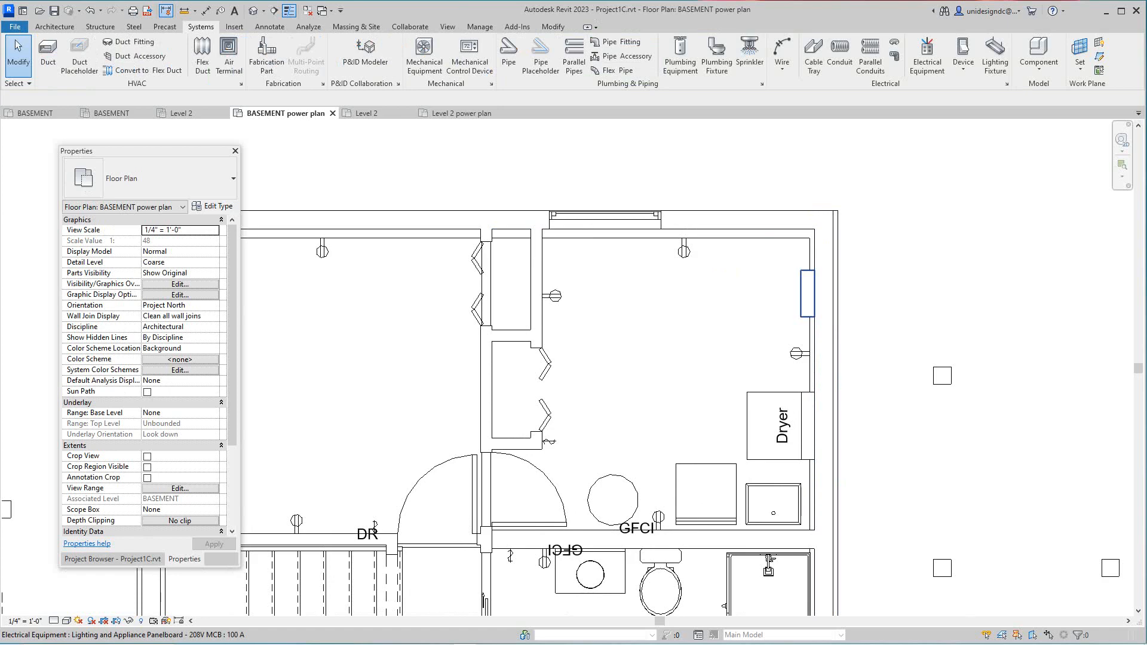
- Change the laundry room panelboard to the 225A Single Phase Panel - 120V MCB - Recessed type, removing its constraints and disconnecting it from the circuit
left_click(807, 294)
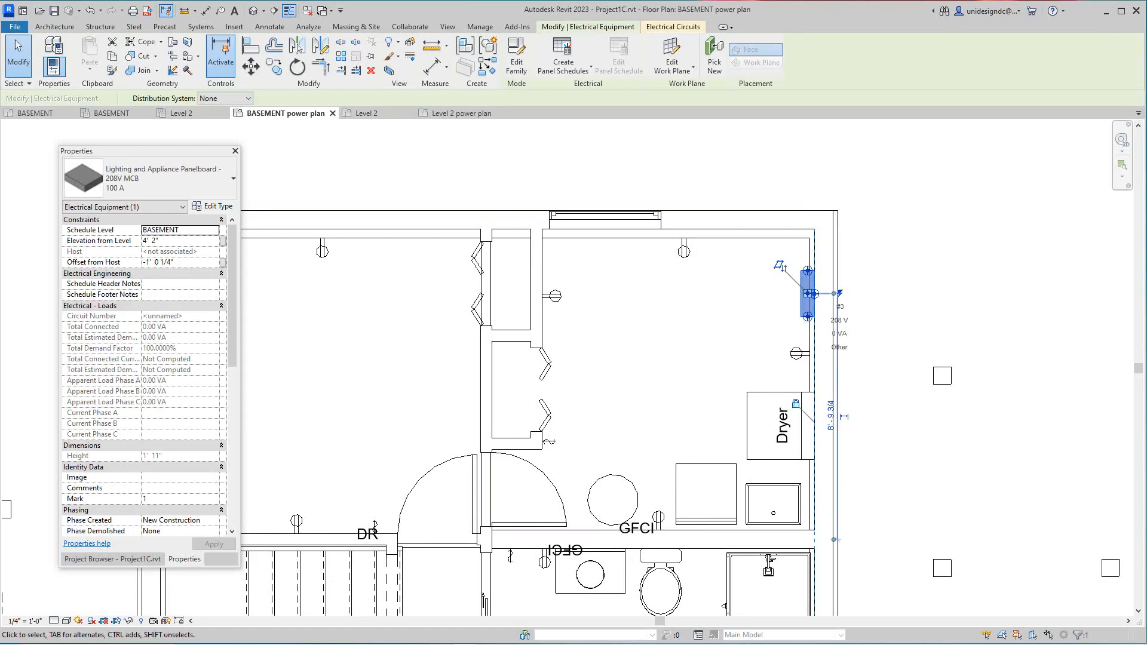
left_click(149, 178)
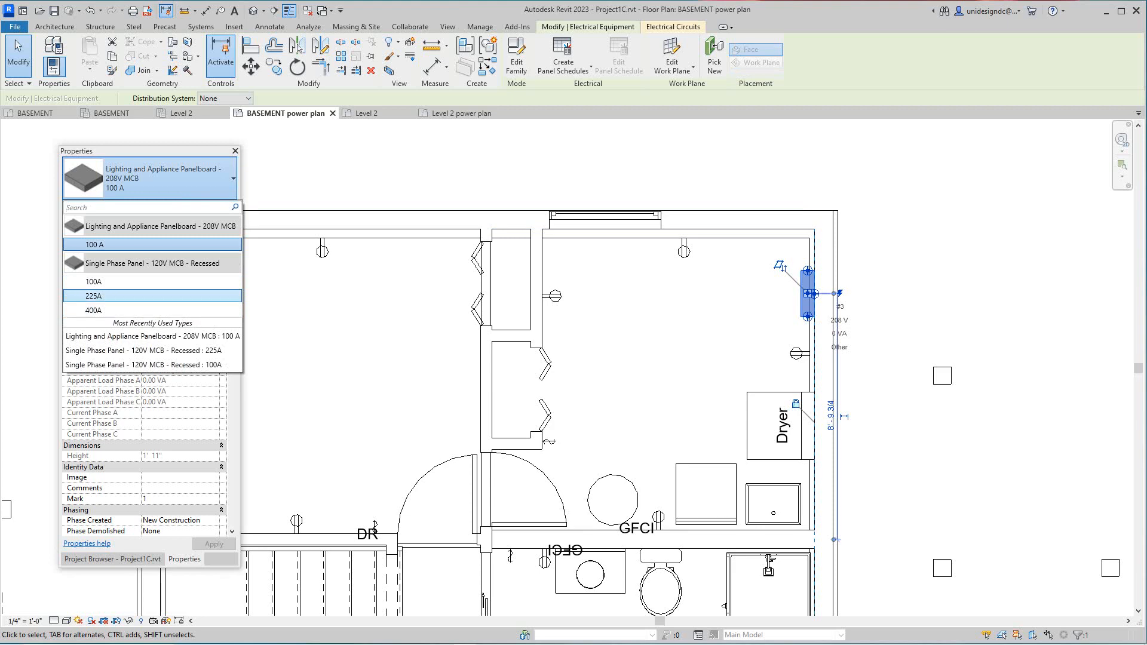
left_click(95, 296)
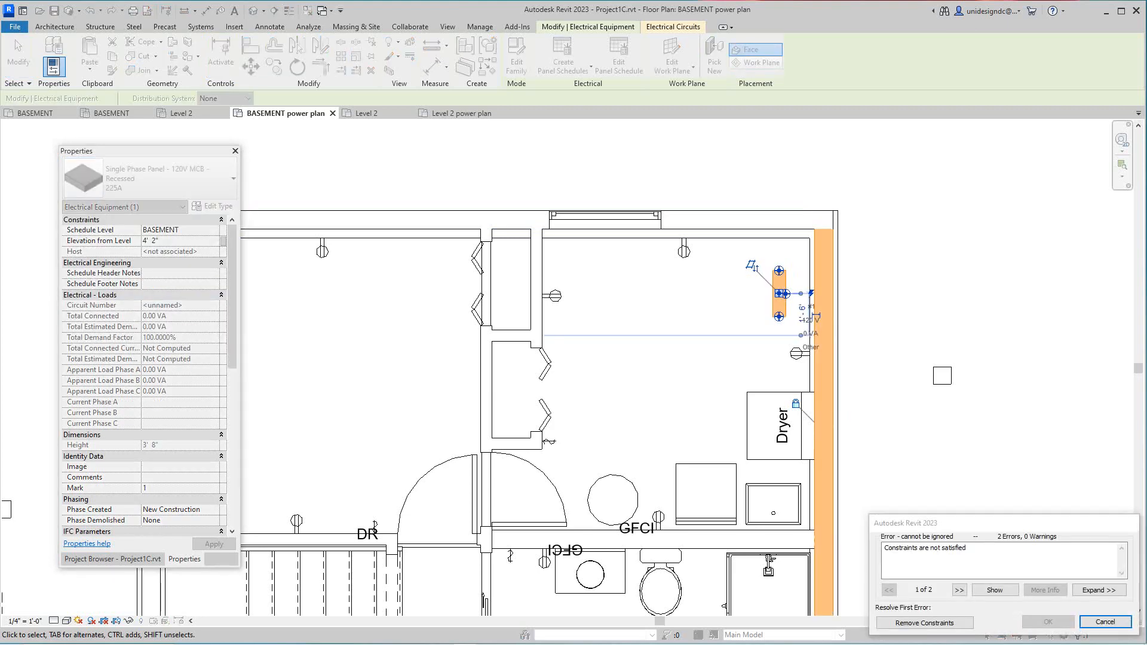
left_click(924, 623)
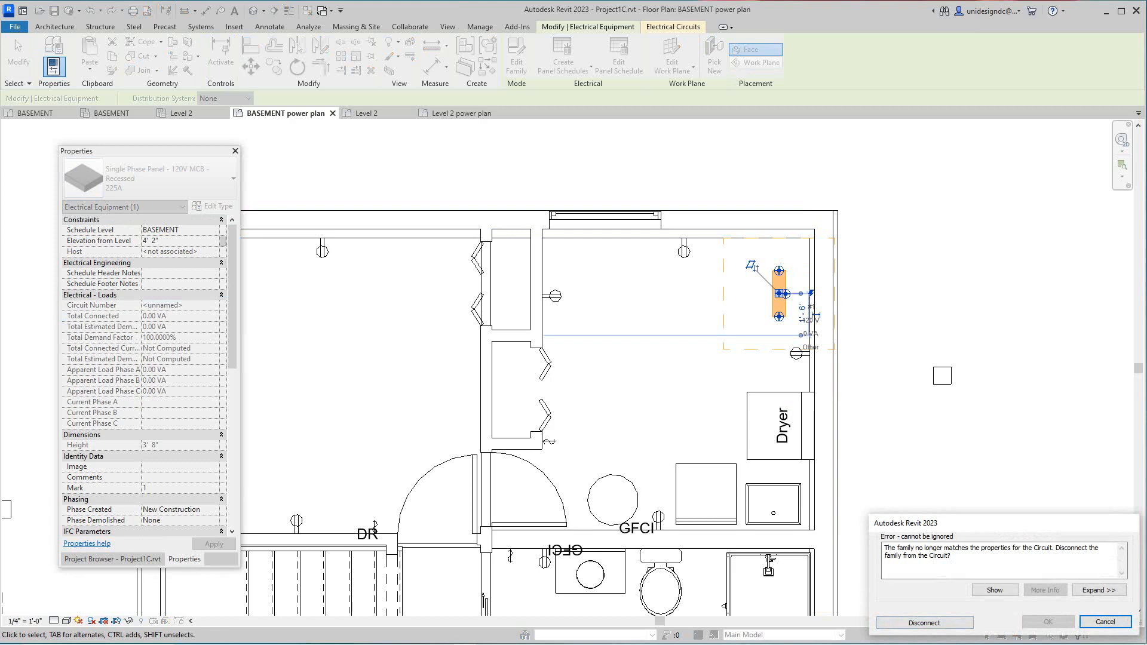
left_click(925, 623)
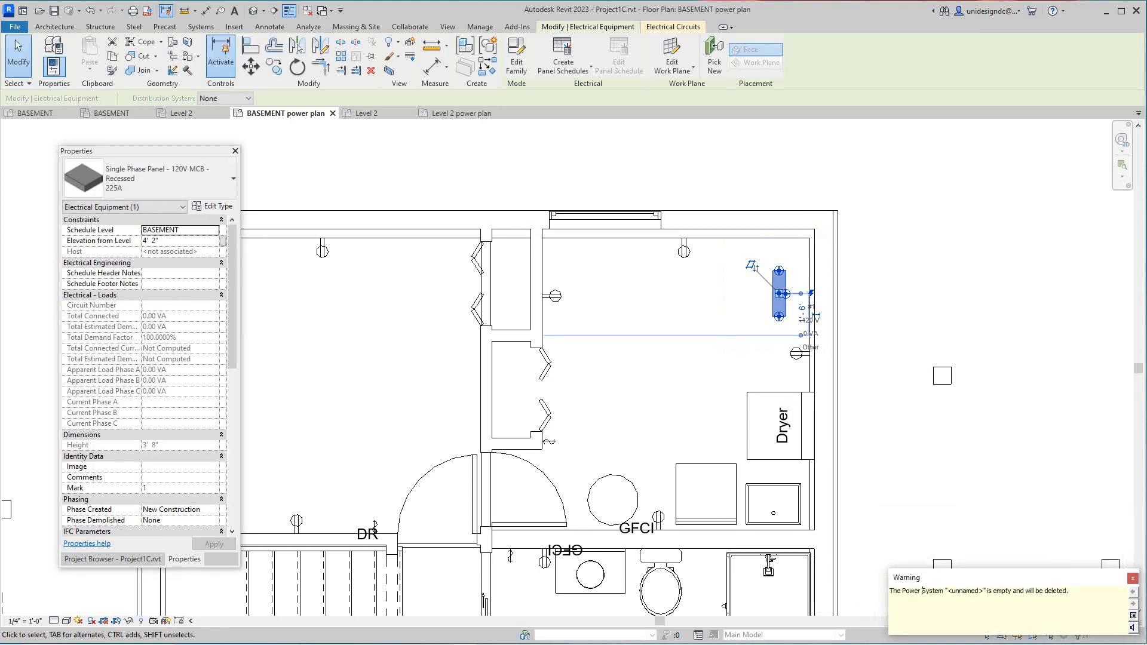
left_click(895, 430)
scroll(792, 297, "up", 3)
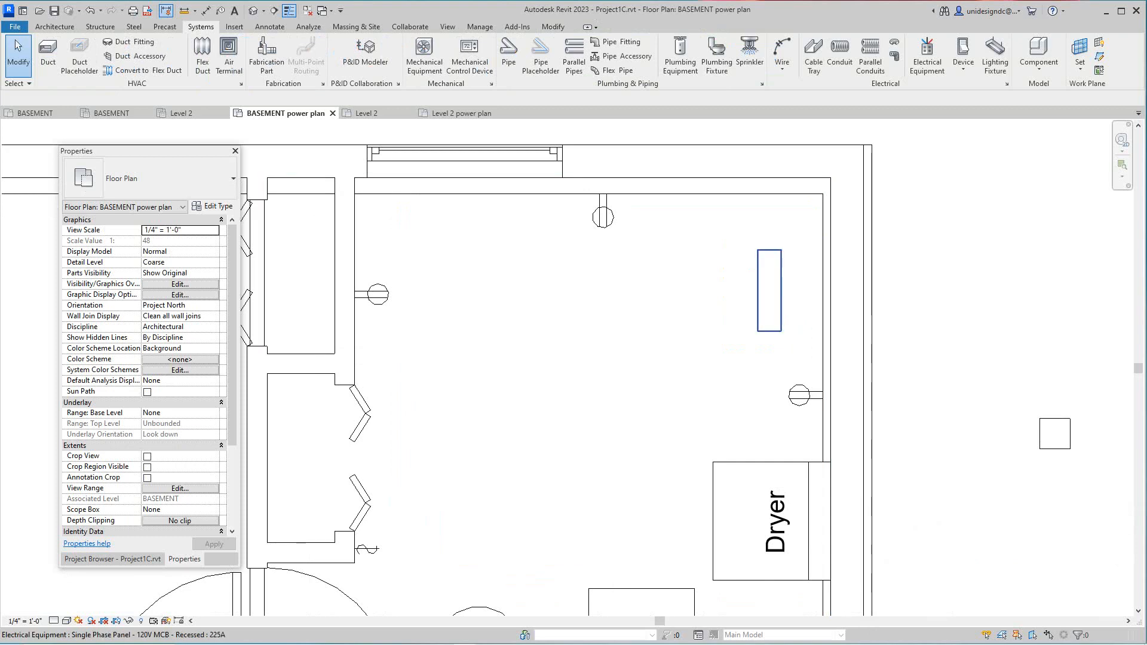
- Try to align the recessed panel with the laundry room's exterior wall face using the Align tool, removing the unsatisfied constraints
scroll(780, 296, "down", 1)
middle_click_drag(780, 296, 662, 333)
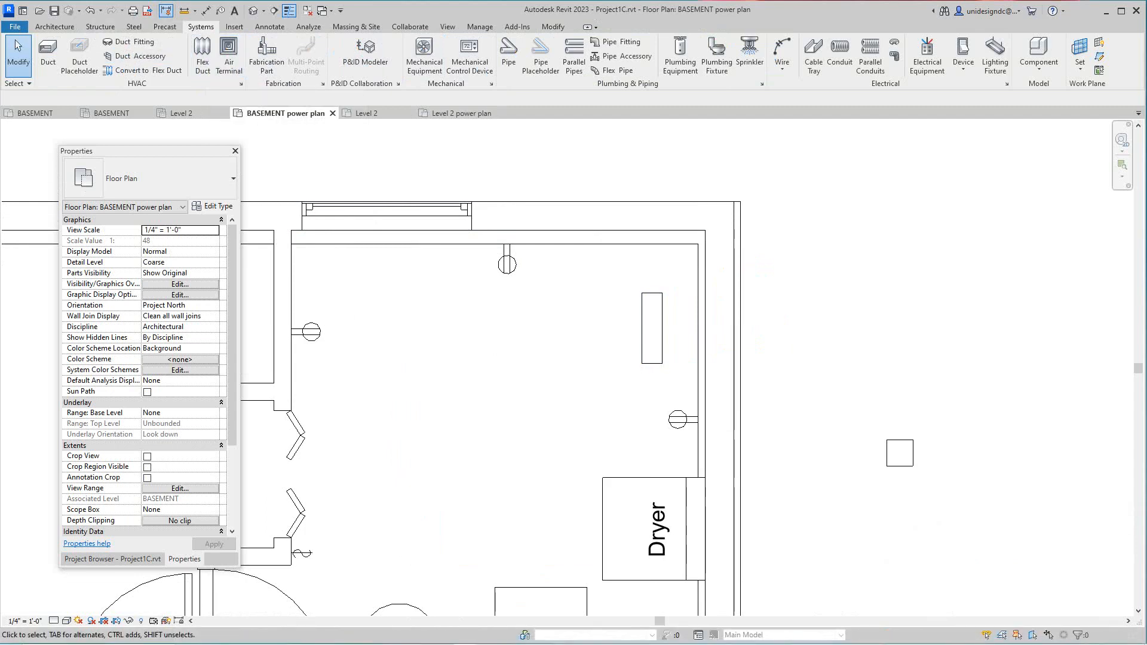
scroll(672, 339, "down", 2)
middle_click_drag(664, 339, 740, 331)
scroll(687, 336, "up", 1)
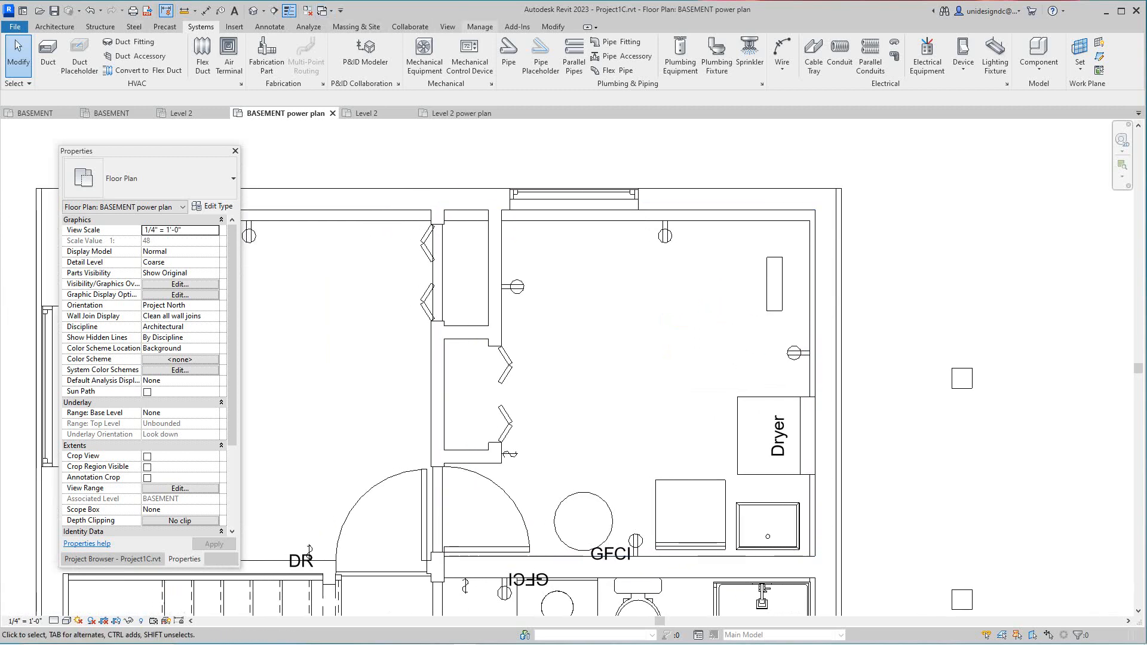
left_click(480, 27)
left_click(554, 27)
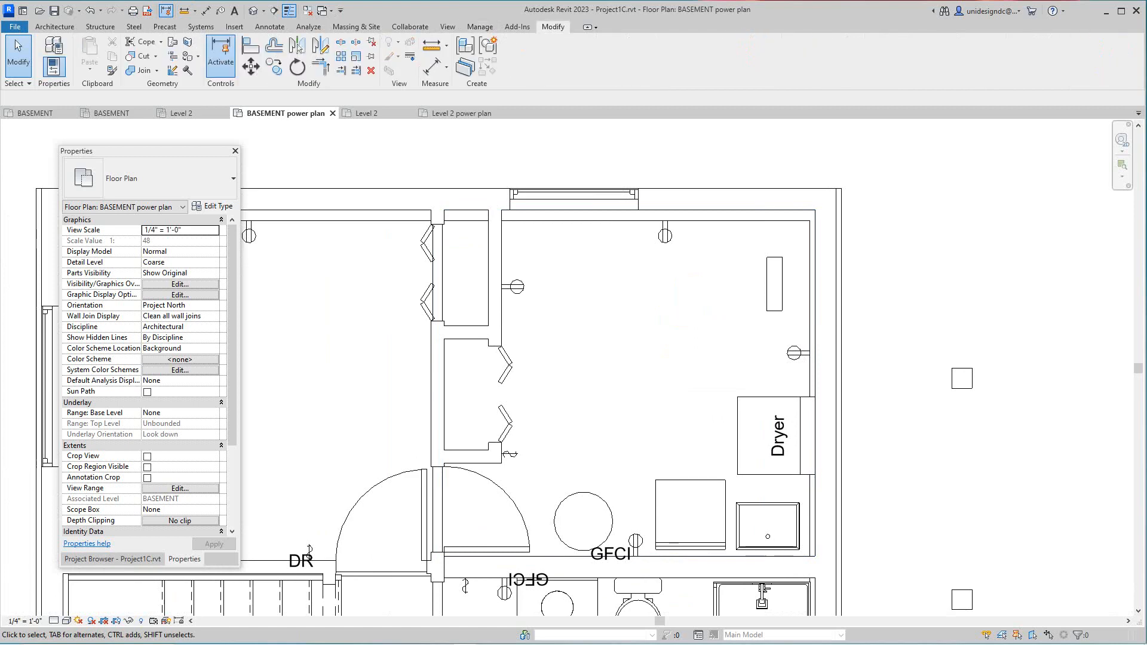
left_click(297, 46)
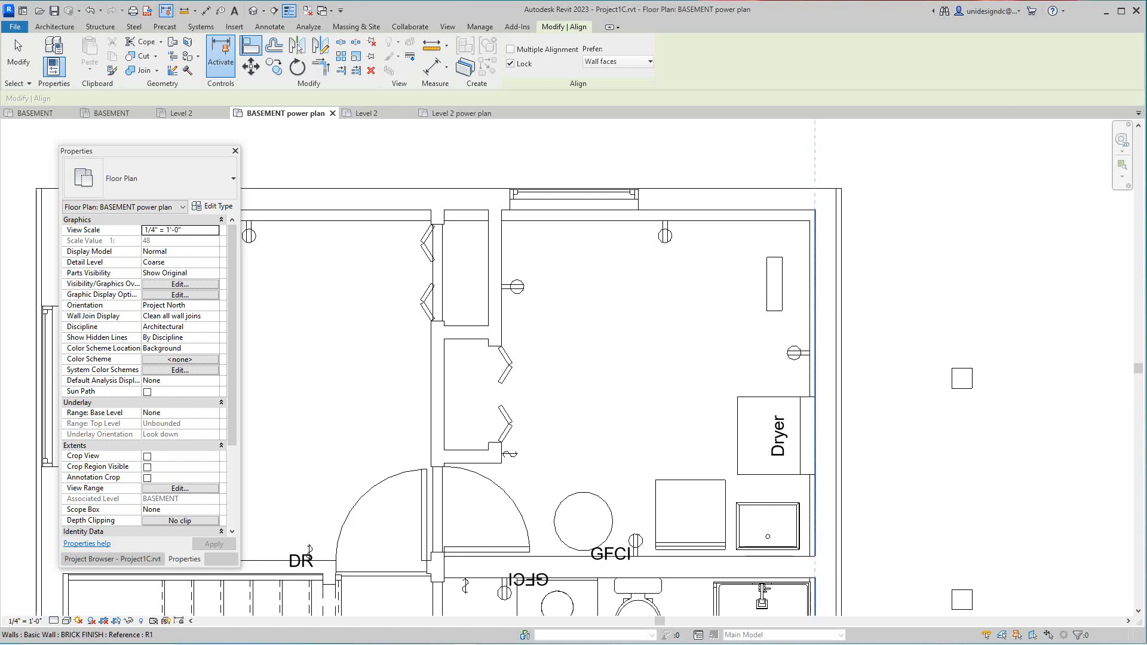
left_click(782, 294)
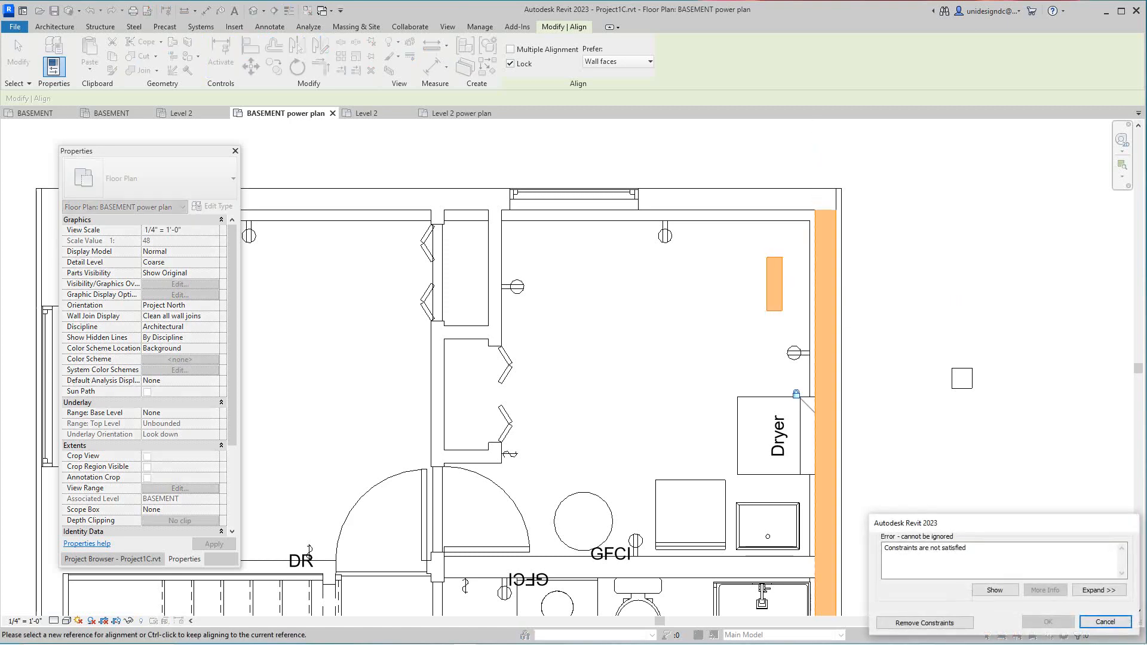
left_click(924, 622)
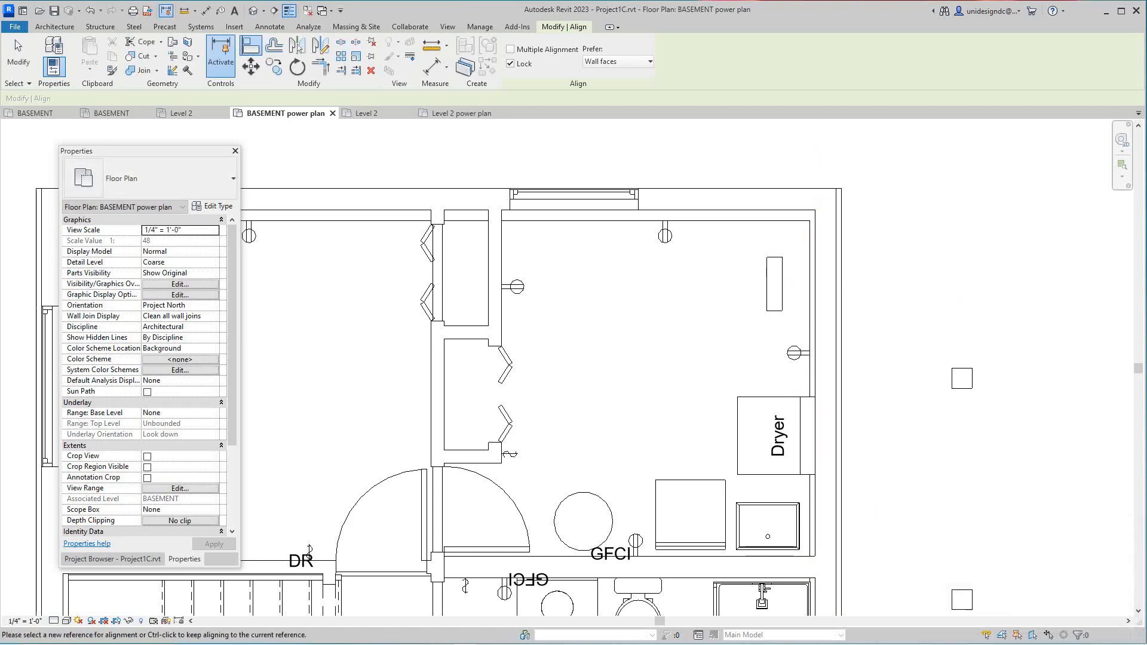
scroll(770, 328, "down", 3)
scroll(776, 323, "down", 2)
middle_click_drag(776, 323, 761, 324)
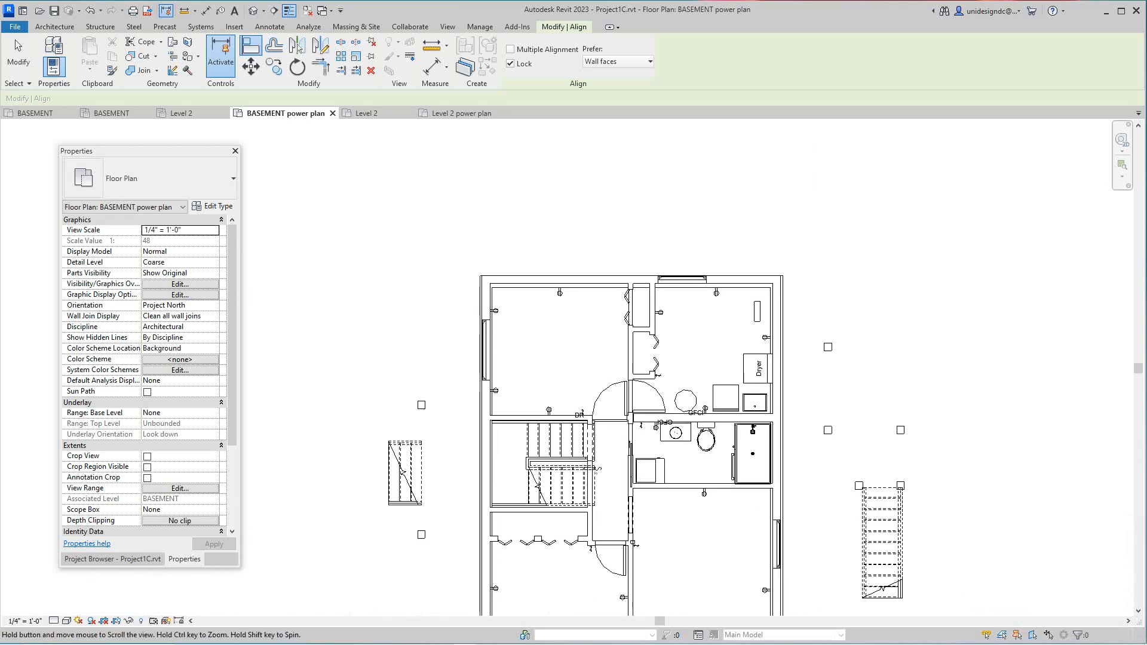
scroll(662, 400, "up", 2)
right_click(700, 330)
left_click(731, 337)
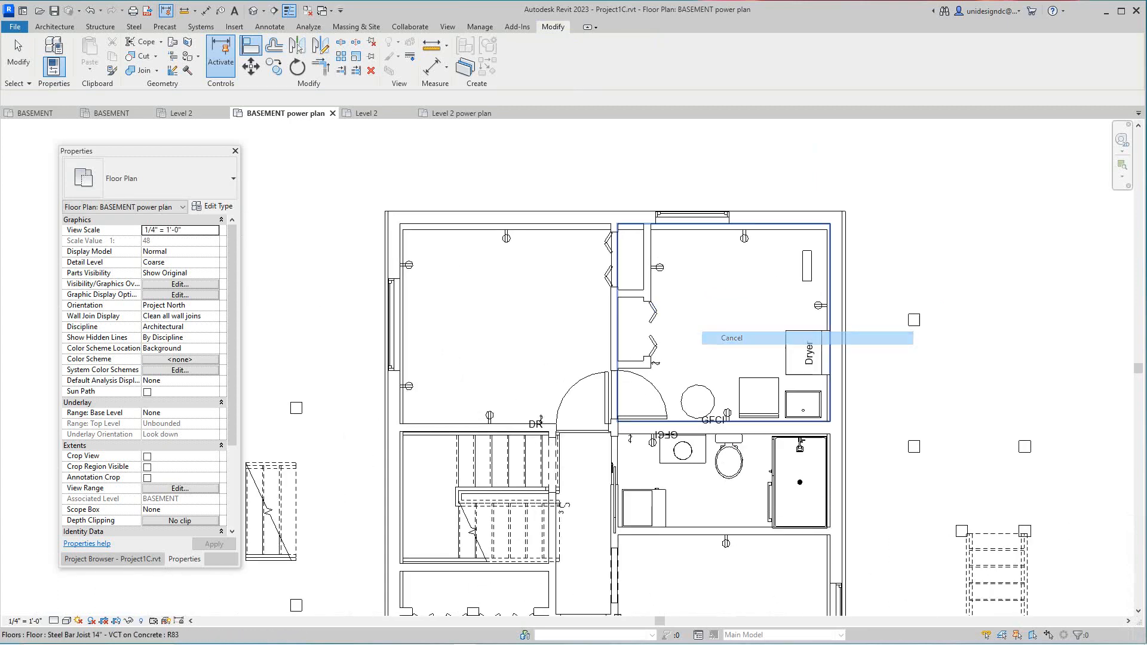
- Switch to the basement reflected ceiling plan and place the recessed panel against the laundry room's exterior wall
scroll(241, 397, "down", 1)
left_click_drag(233, 397, 232, 480)
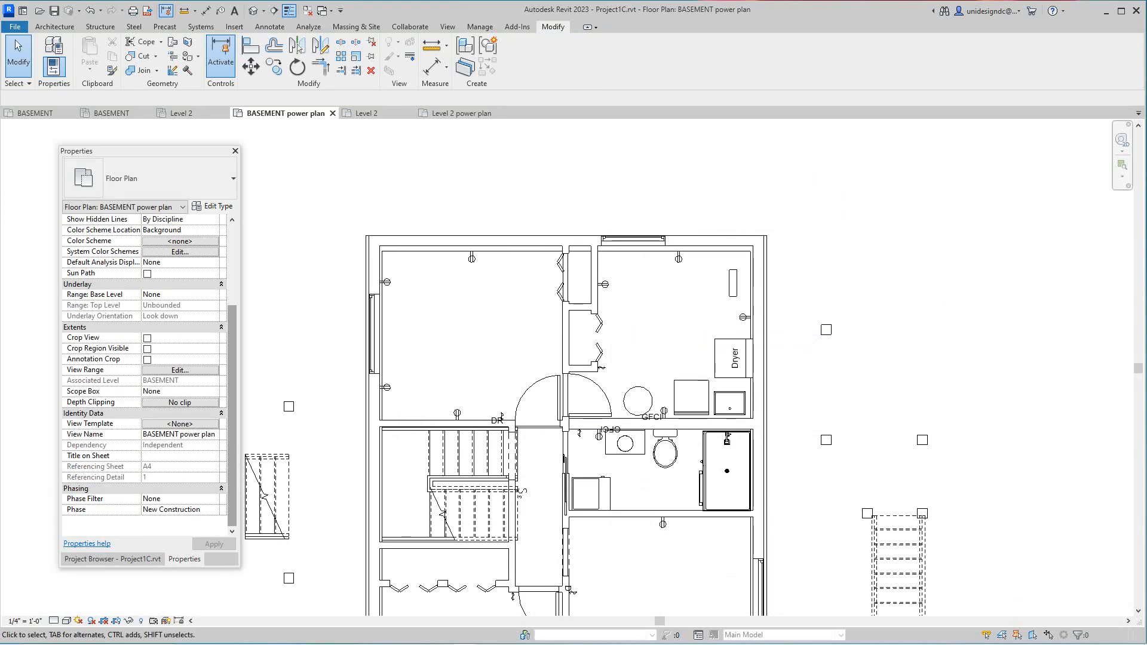
scroll(232, 478, "up", 4)
left_click(113, 559)
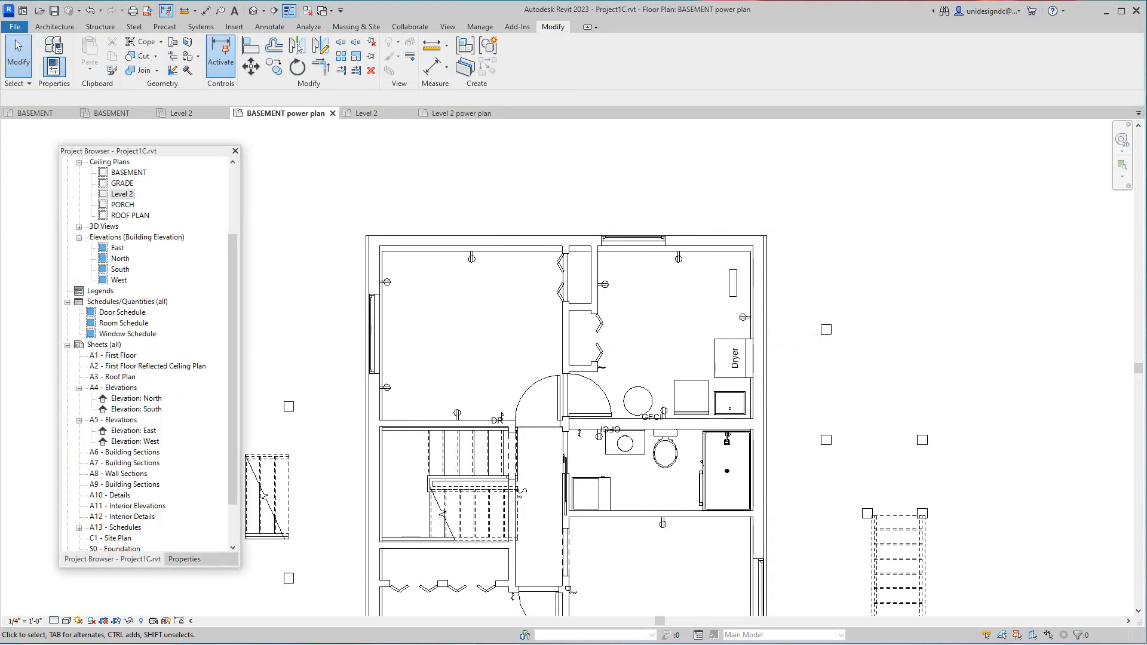
left_click(111, 113)
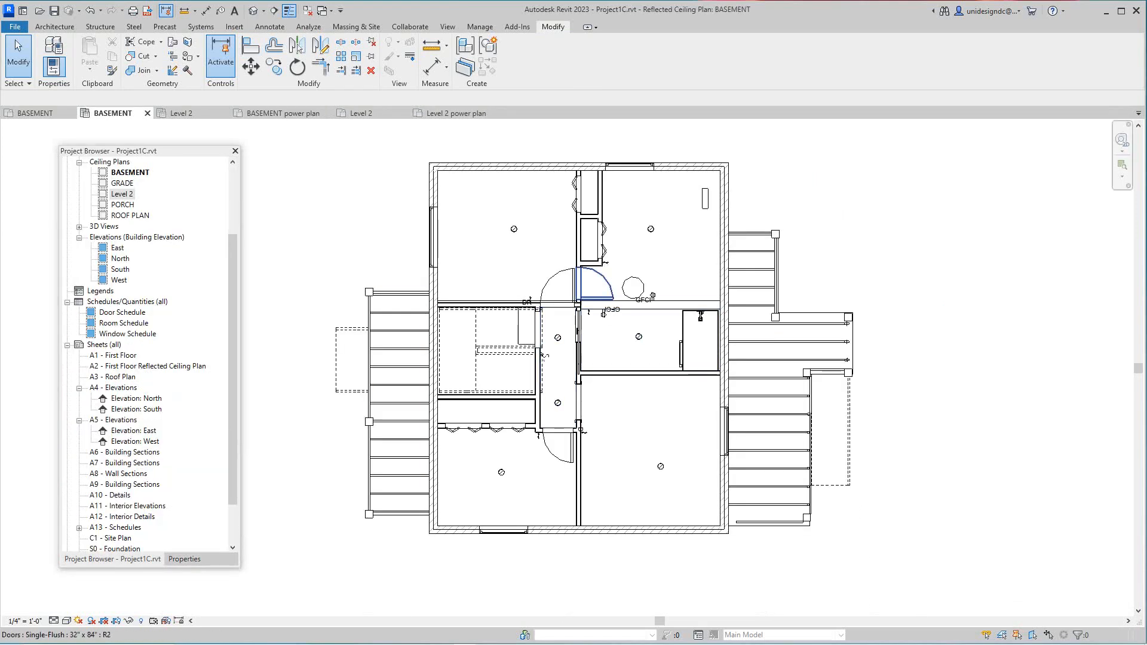
scroll(701, 207, "down", 1)
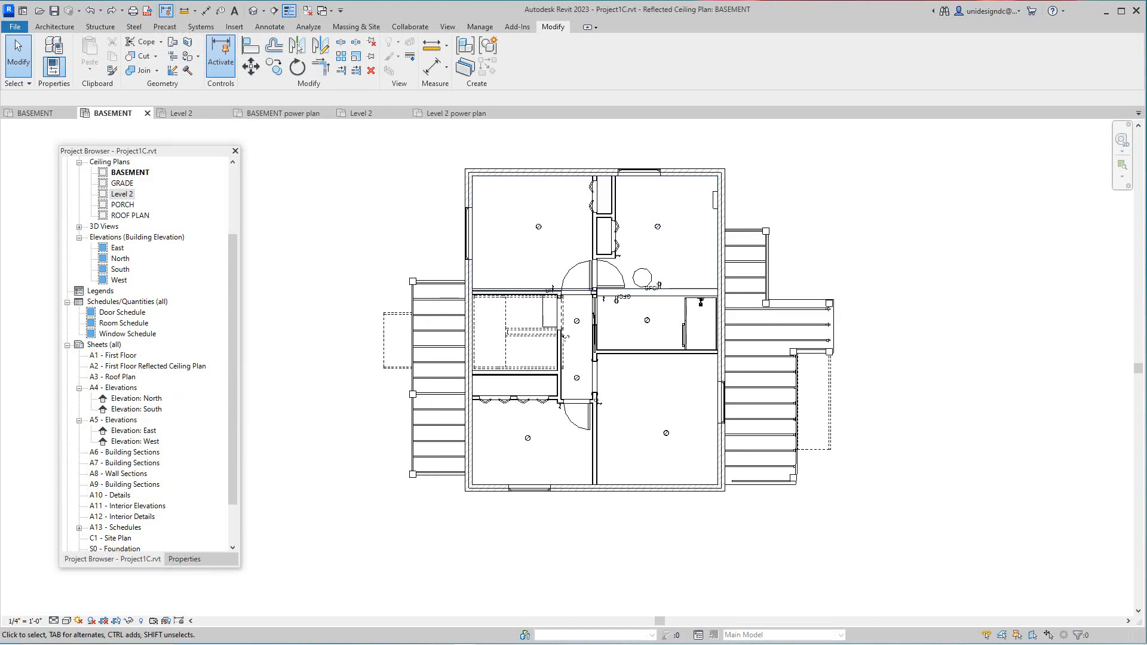
- Examine the basement reflected ceiling plan, then reopen the BASEMENT power plan and review the panel and receptacle layout of the whole floor
scroll(203, 268, "down", 1)
scroll(246, 269, "up", 1)
left_click_drag(232, 270, 232, 211)
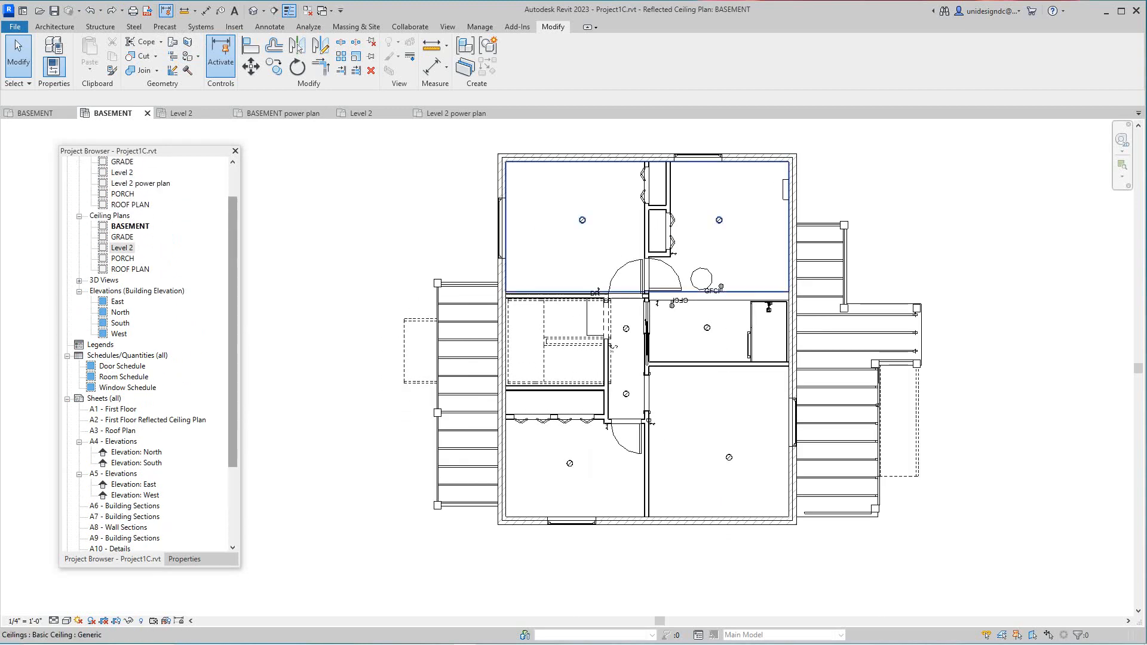
scroll(746, 210, "up", 2)
scroll(745, 211, "down", 3)
middle_click_drag(746, 212, 744, 250)
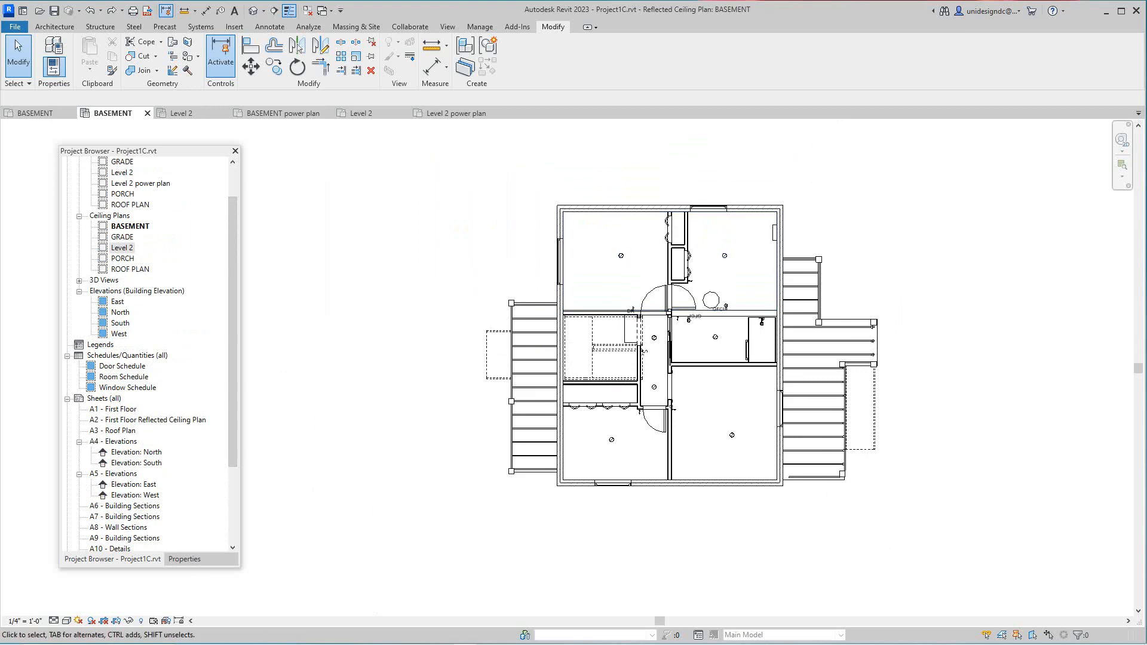
scroll(739, 277, "up", 1)
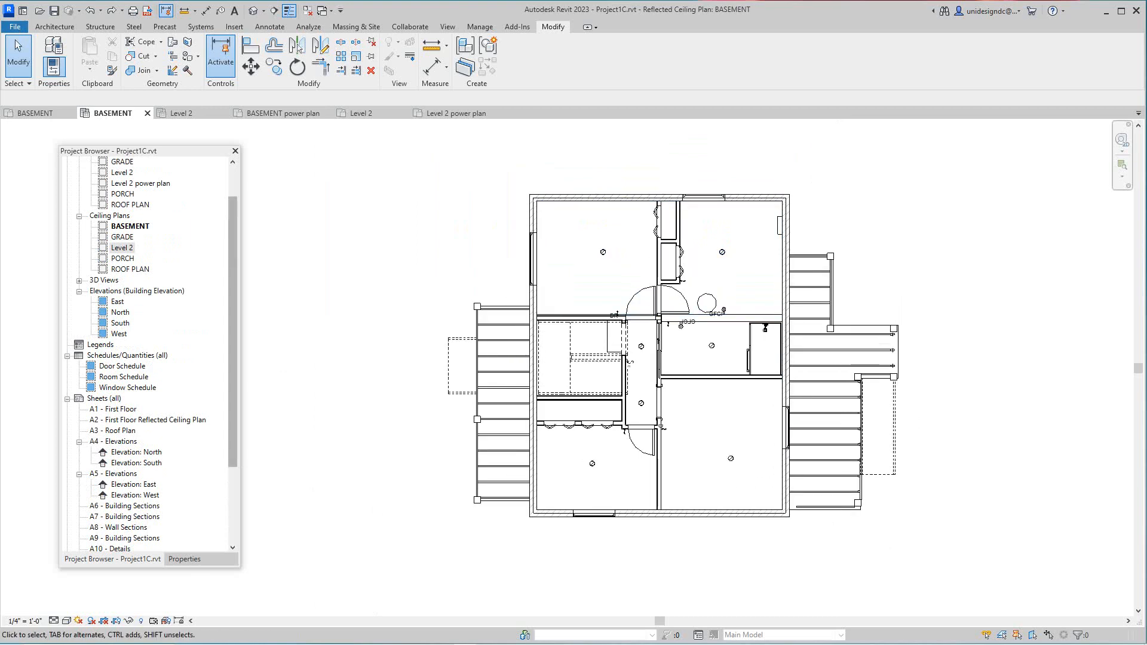
scroll(149, 352, "up", 2)
double_click(147, 194)
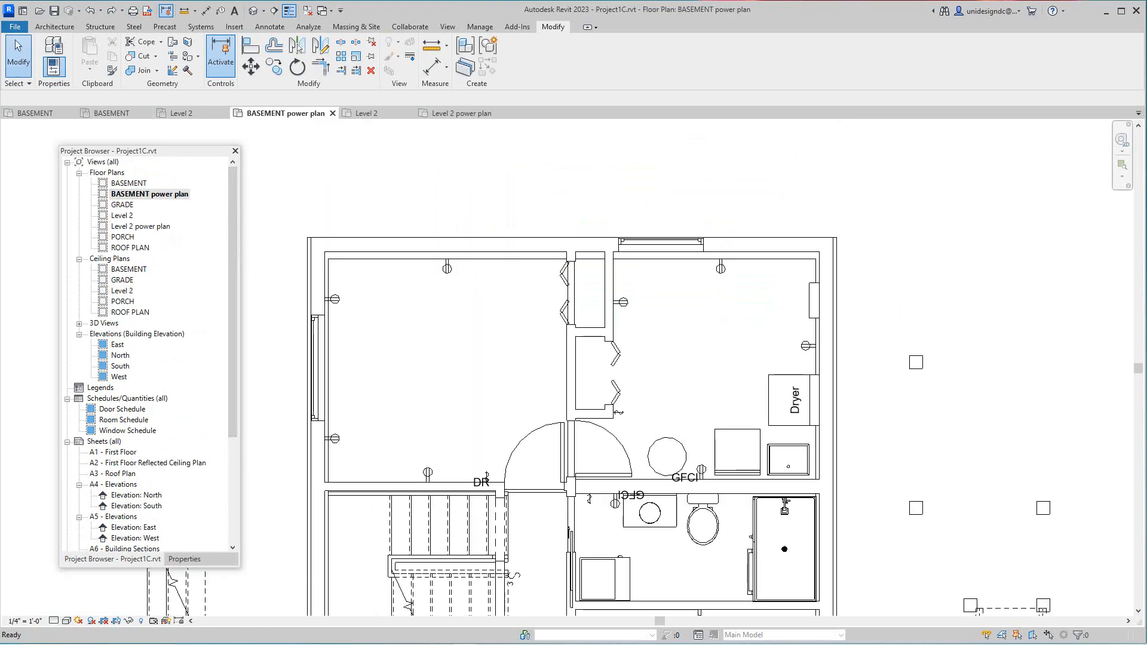
scroll(448, 359, "down", 3)
middle_click_drag(448, 359, 477, 322)
scroll(445, 272, "down", 2)
scroll(524, 278, "up", 3)
scroll(477, 363, "down", 1)
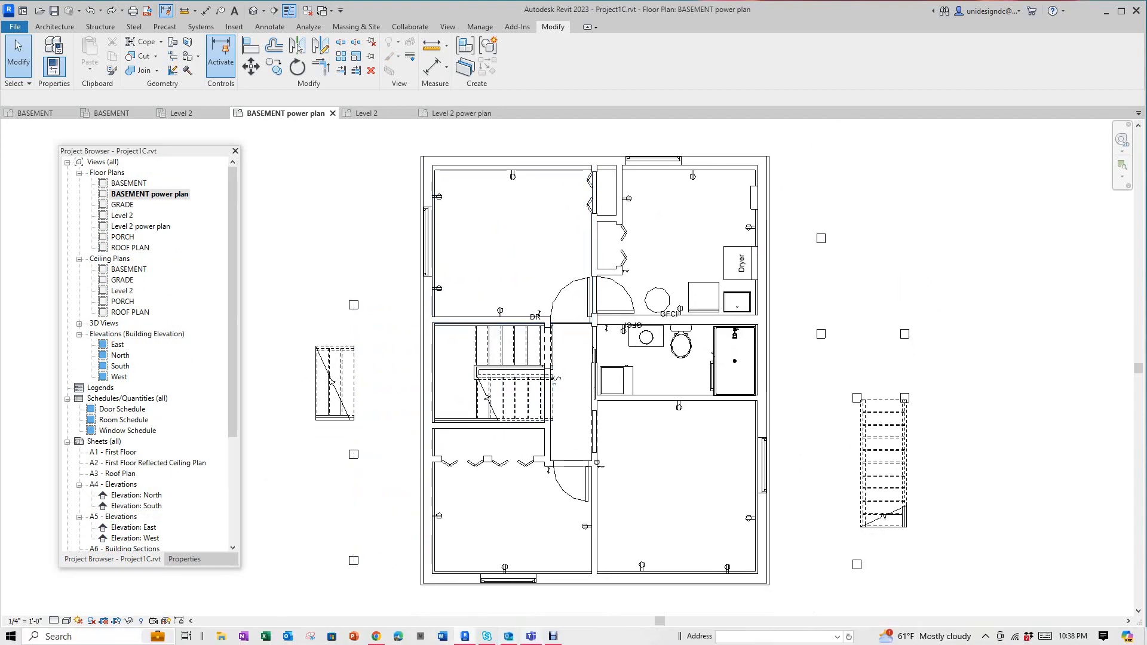
left_click(553, 636)
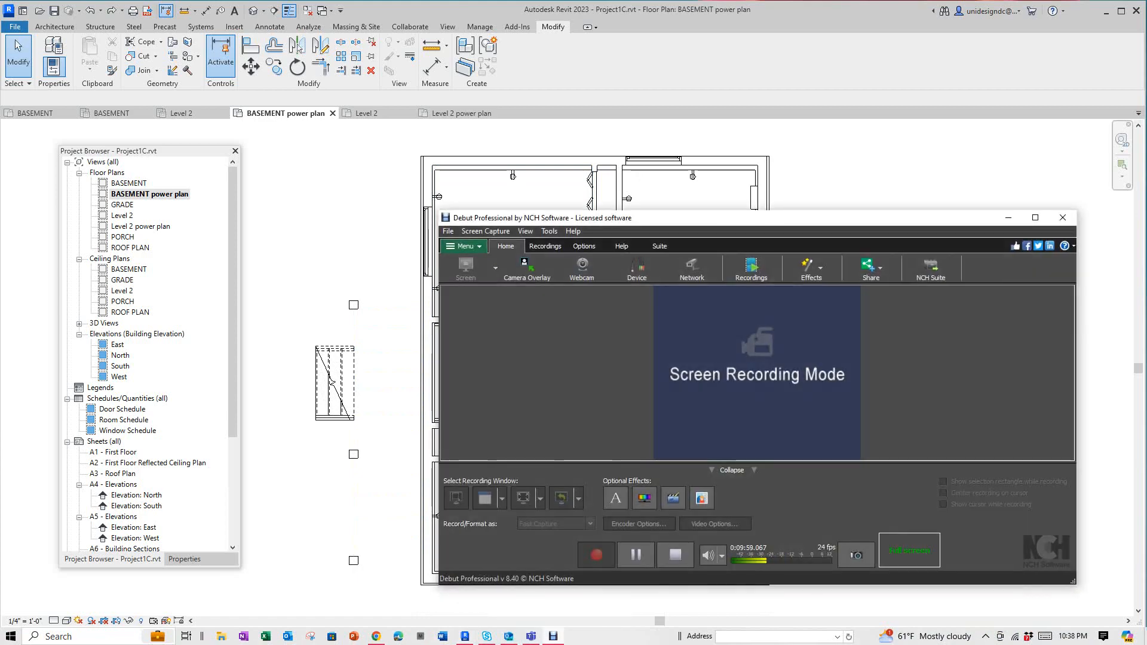